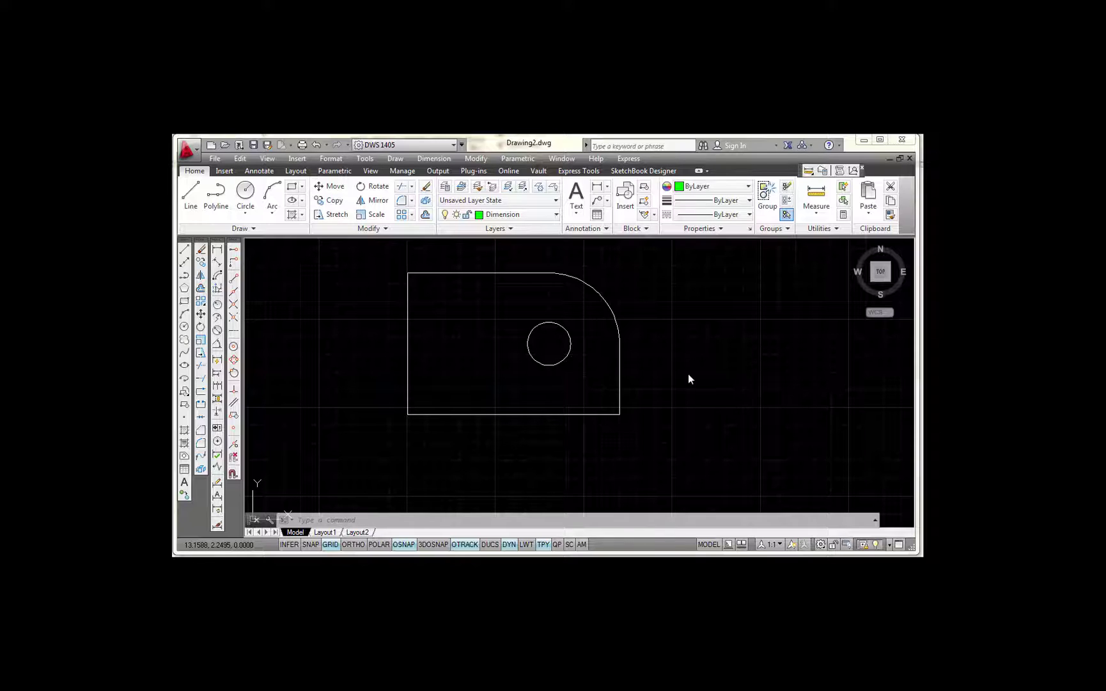
click(218, 527)
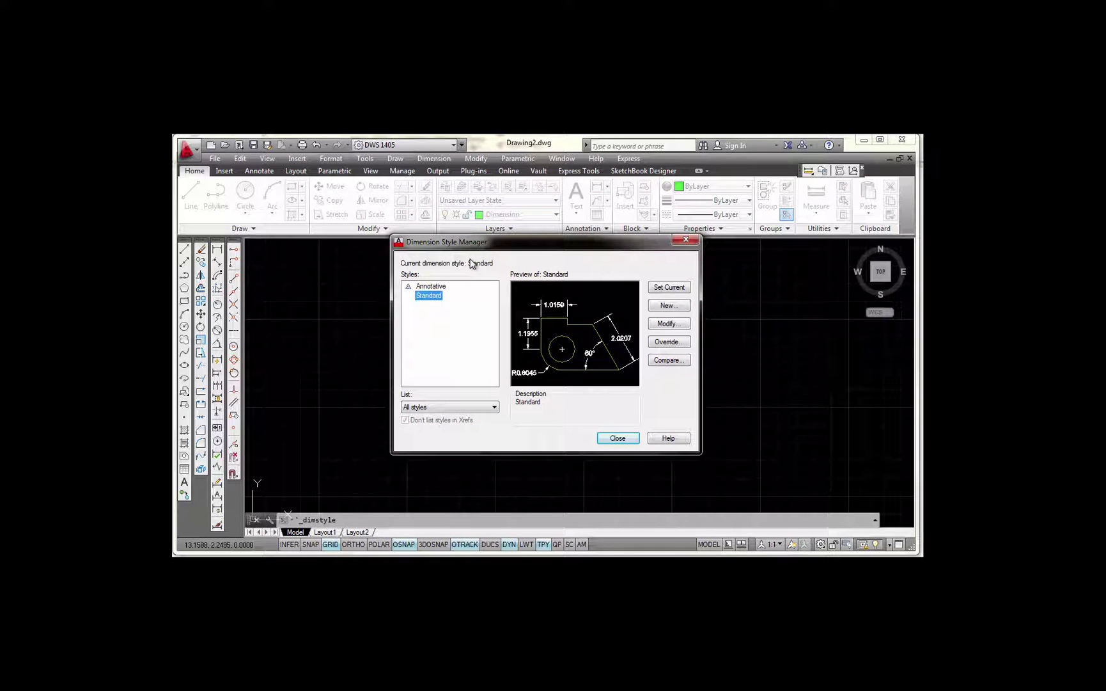
click(617, 440)
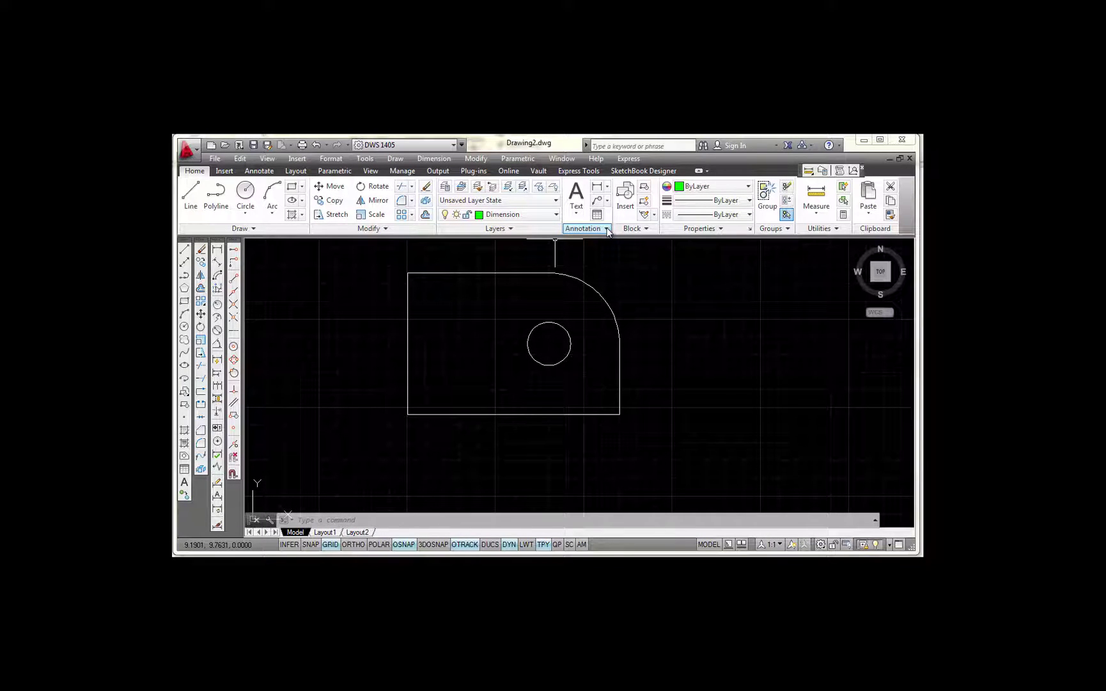
click(607, 229)
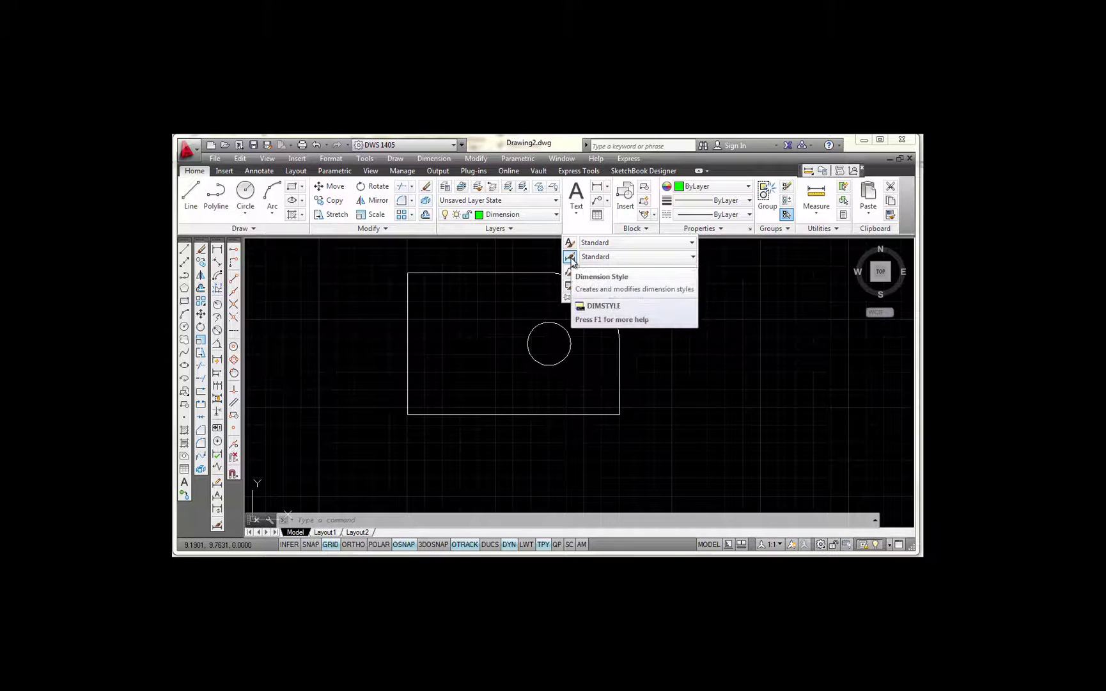
click(570, 259)
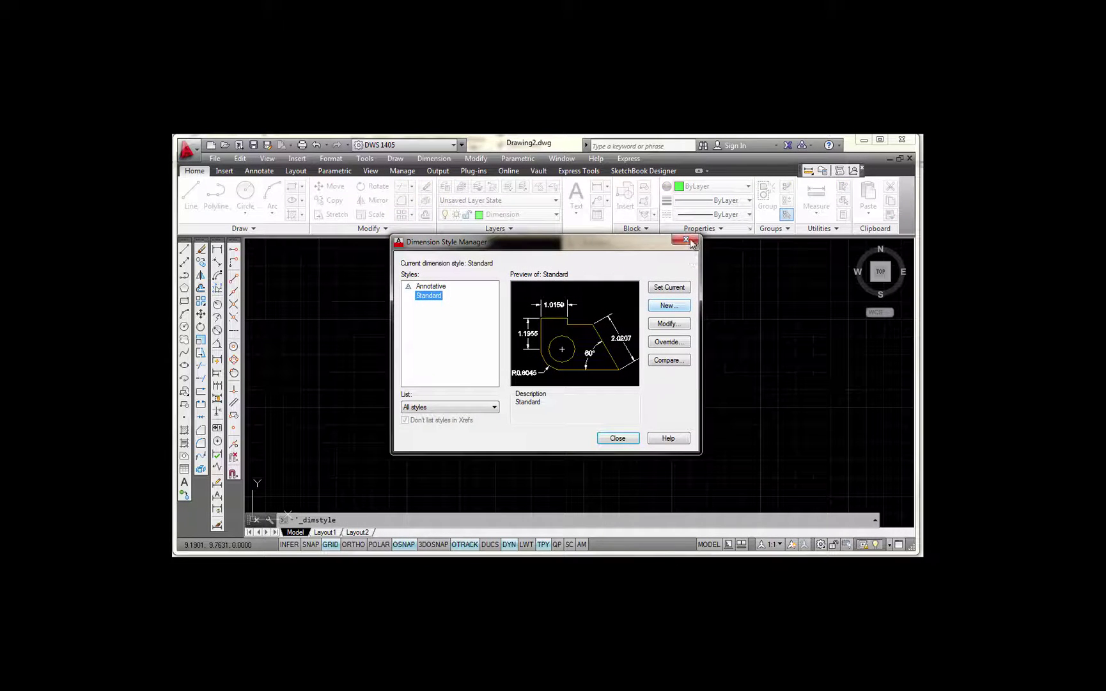
click(689, 241)
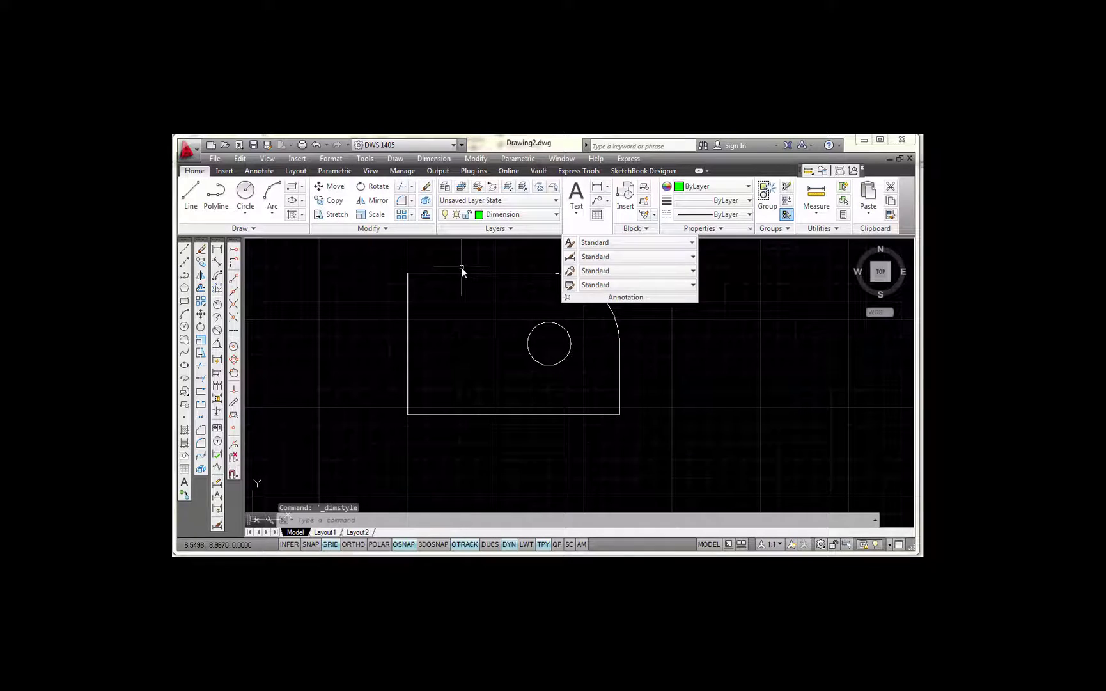
Create a new dimension style named "ASME Small Radii" based on Standard and continue to its settings.
click(258, 172)
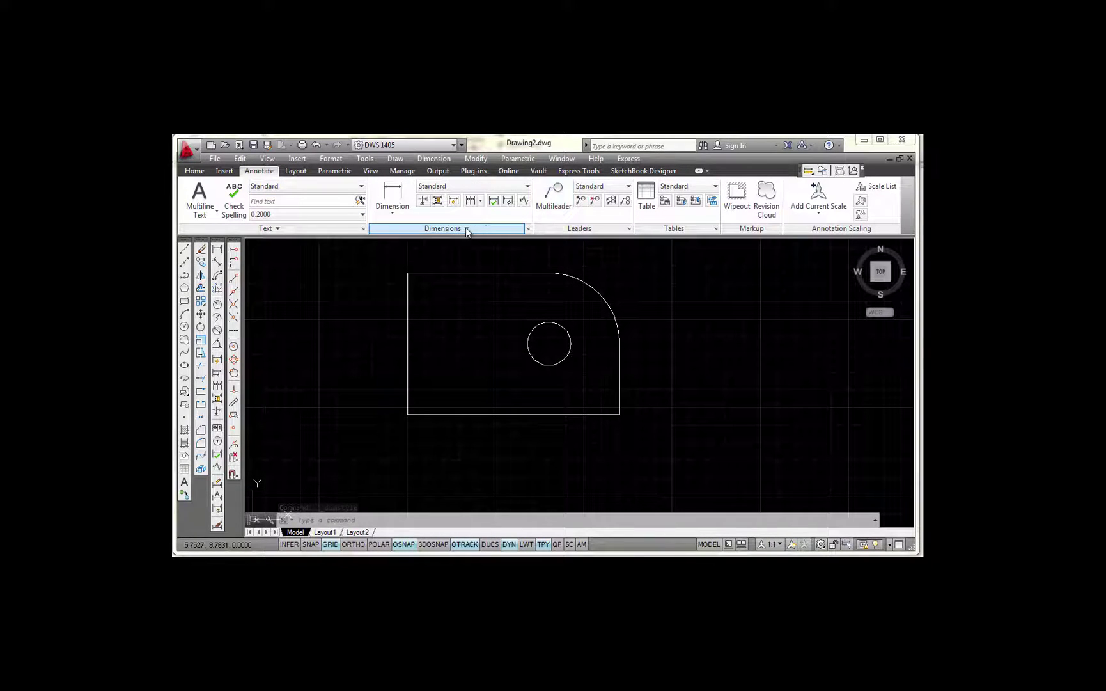
click(528, 230)
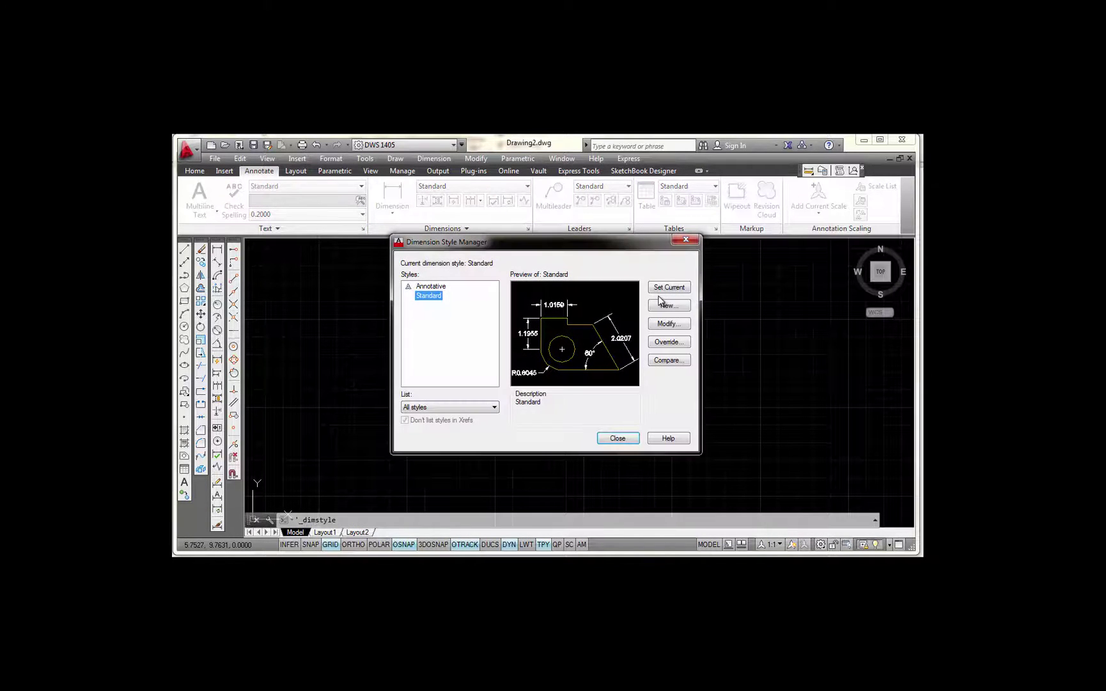
drag(624, 248, 619, 273)
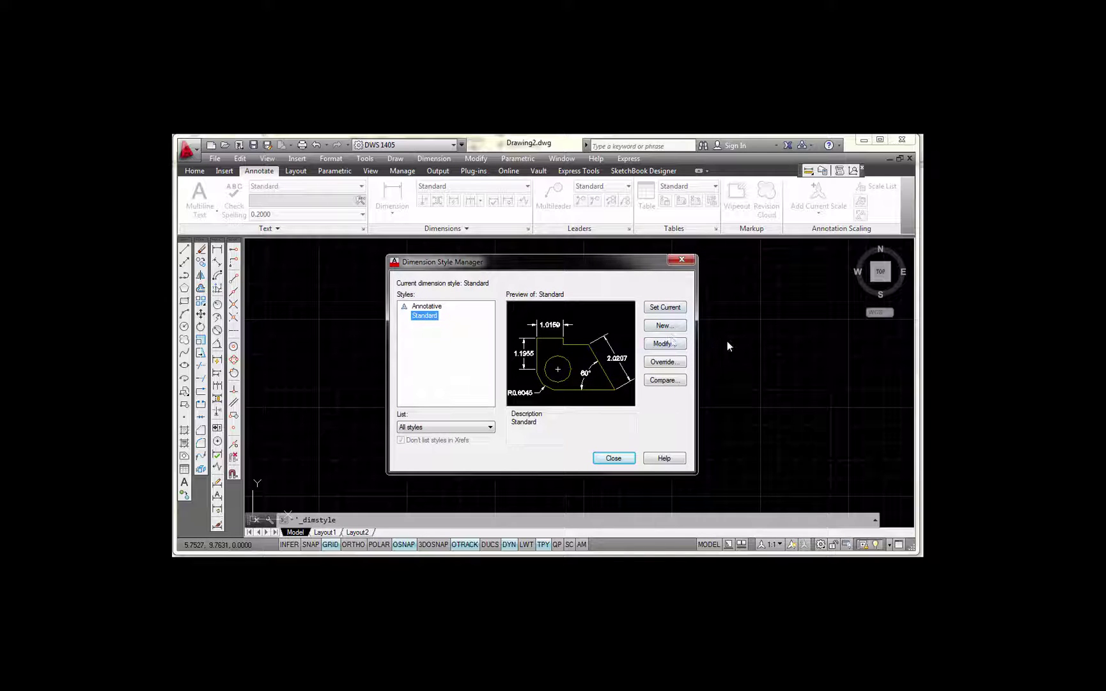
mouse_move(449, 348)
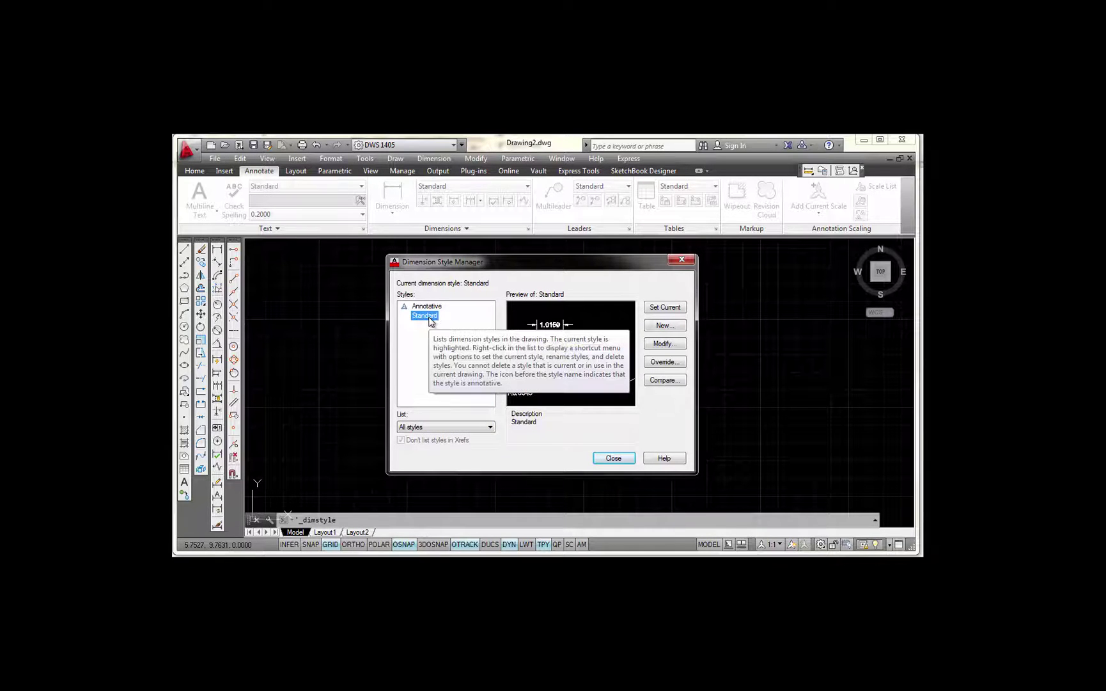
click(670, 329)
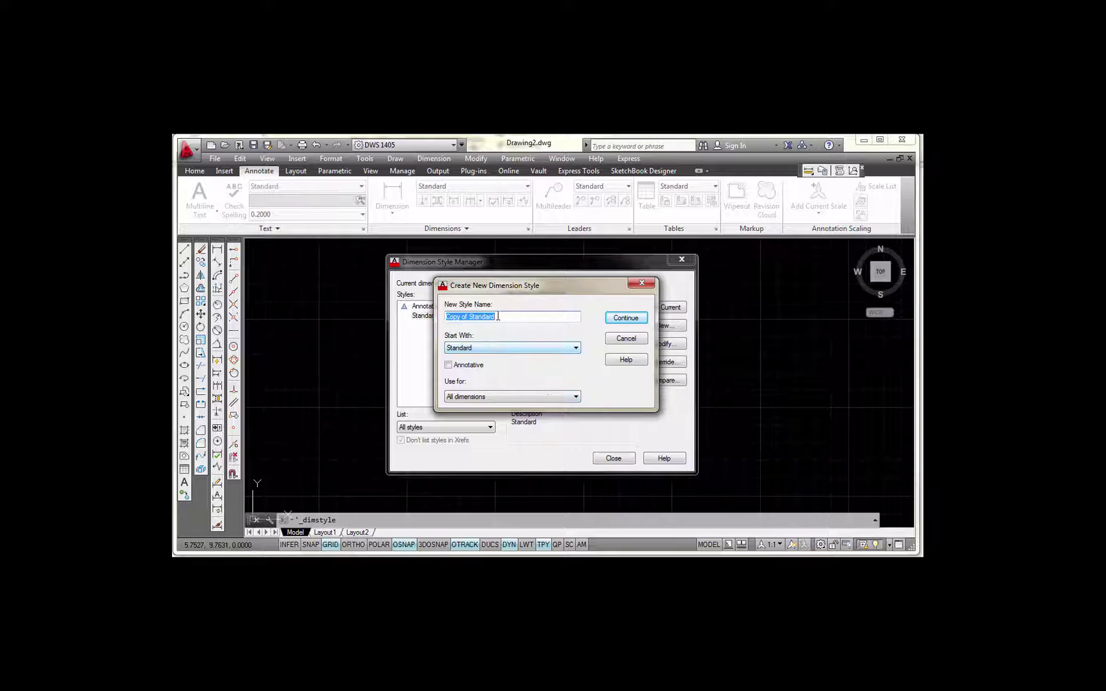
drag(502, 316, 436, 318)
text(AS)
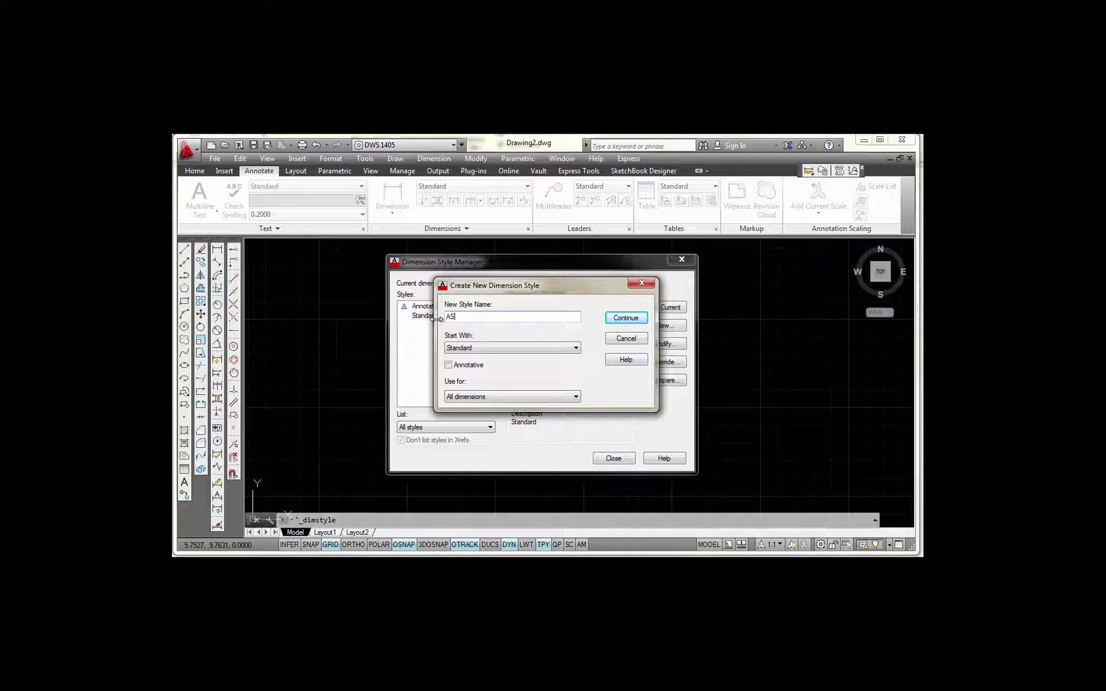
text(ME Small Radii)
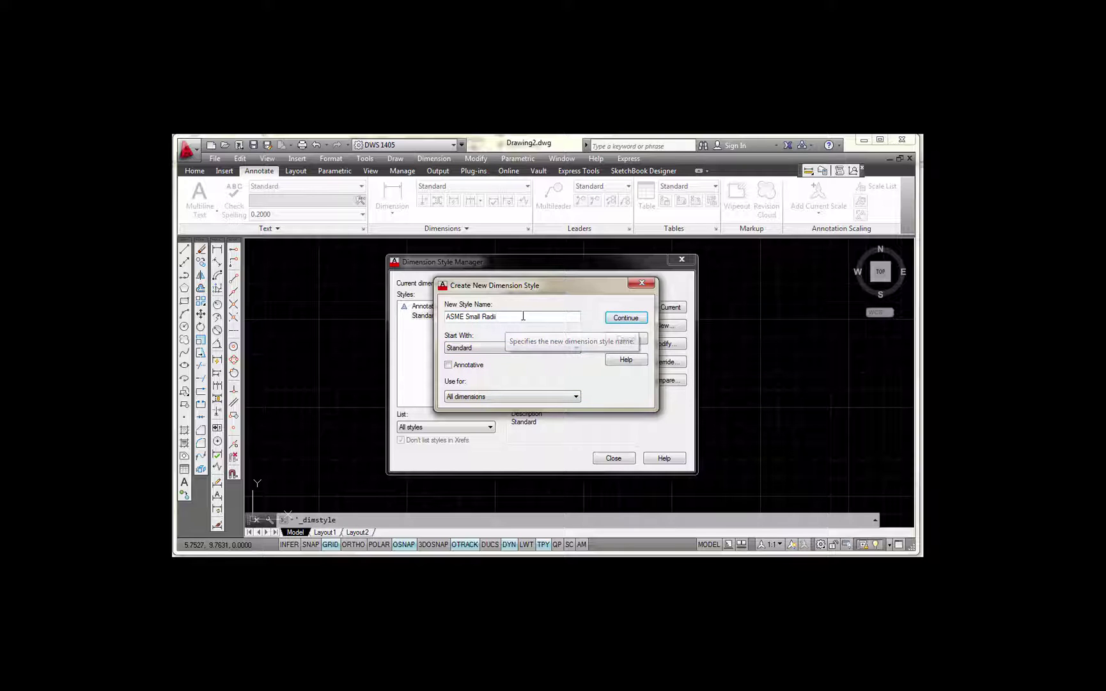
click(620, 320)
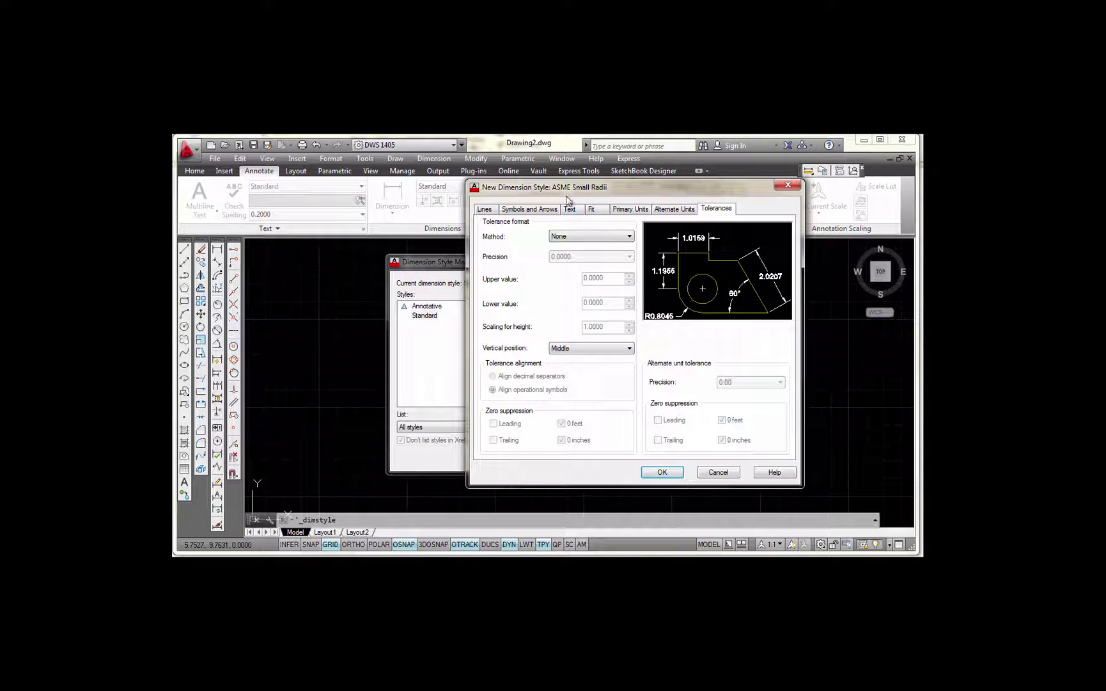
click(491, 211)
click(530, 211)
click(572, 211)
click(596, 211)
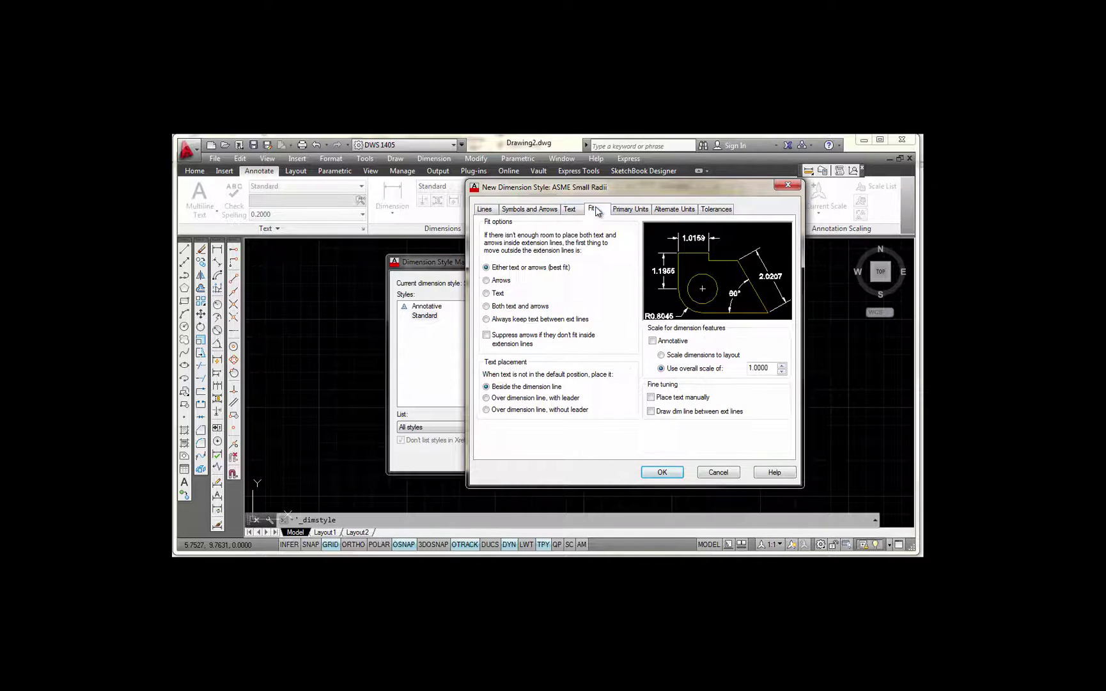
click(630, 210)
Set the extension lines to extend 0.125 beyond the dimension lines and enter 0.06 as their offset from origin.
click(492, 210)
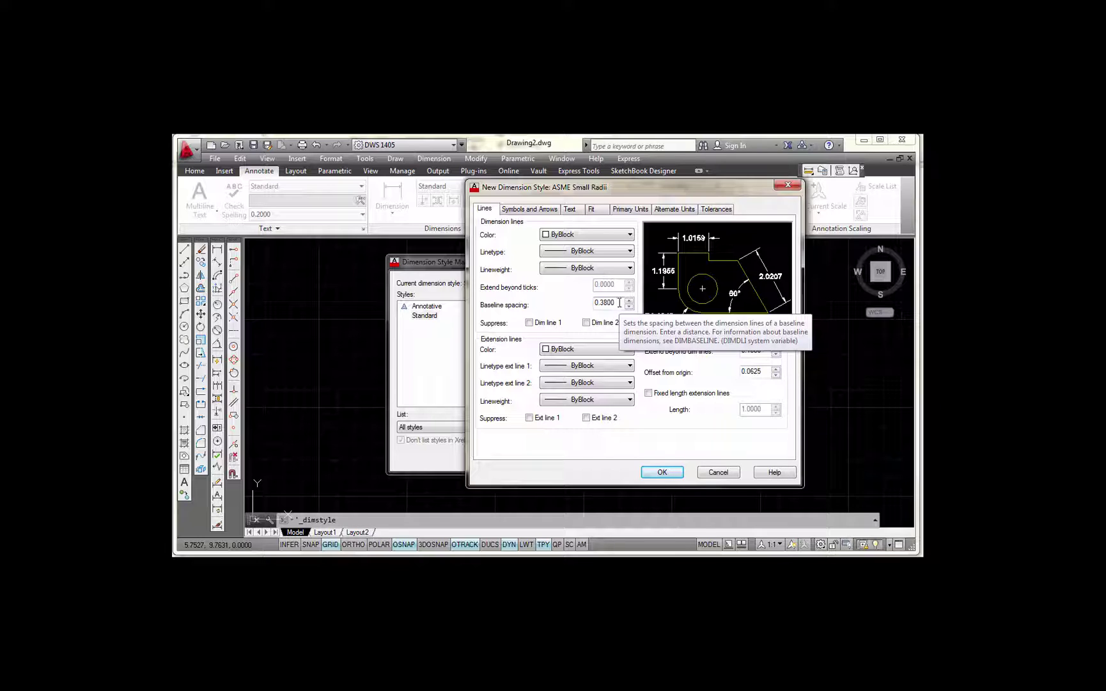
click(618, 303)
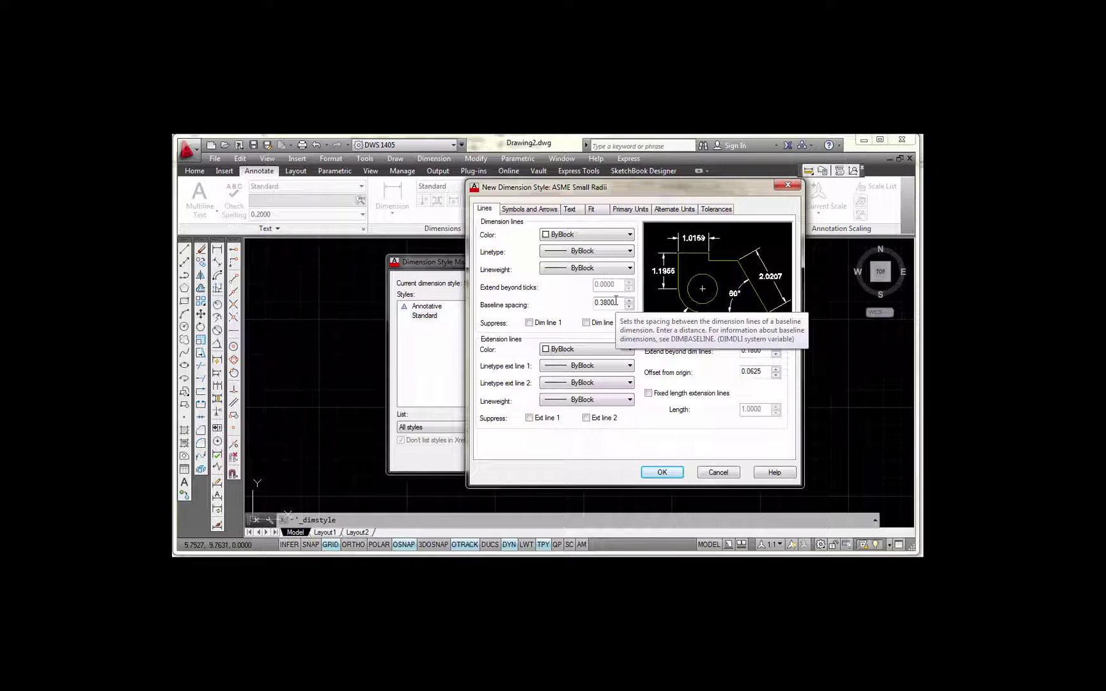
click(759, 352)
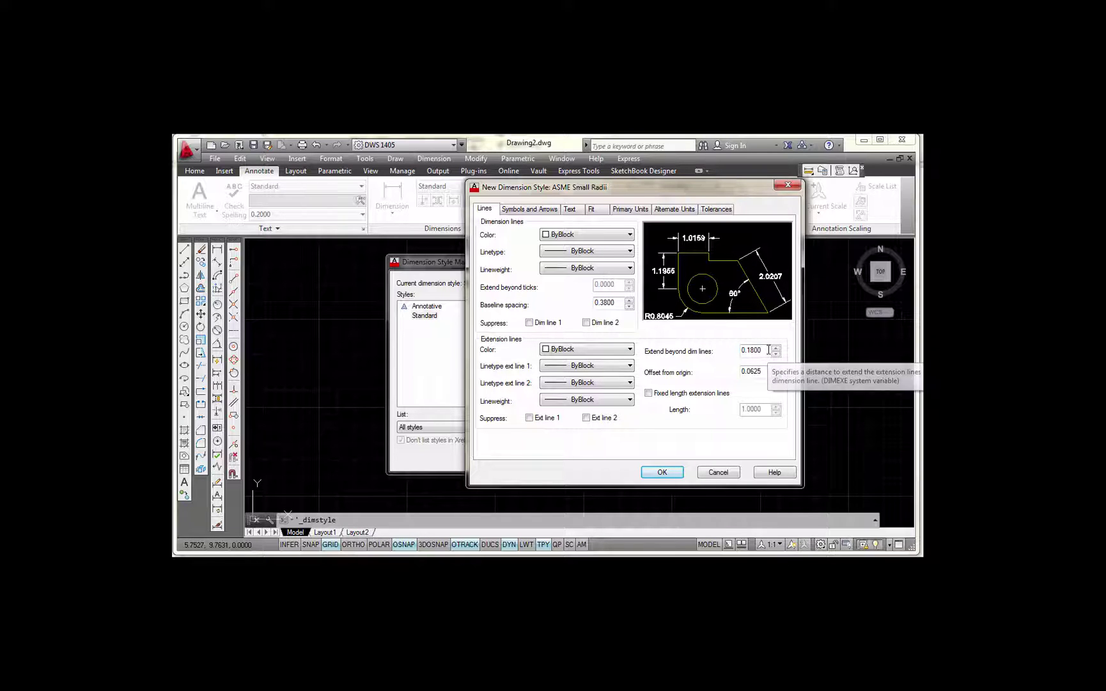
double_click(766, 350)
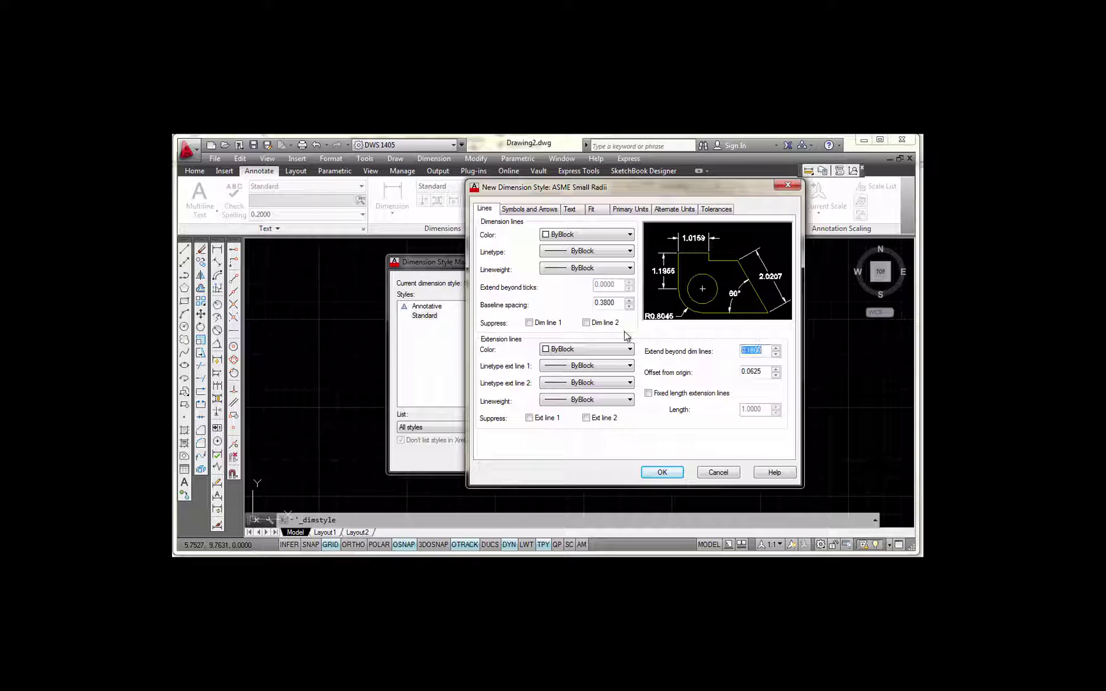
text(.125)
click(764, 372)
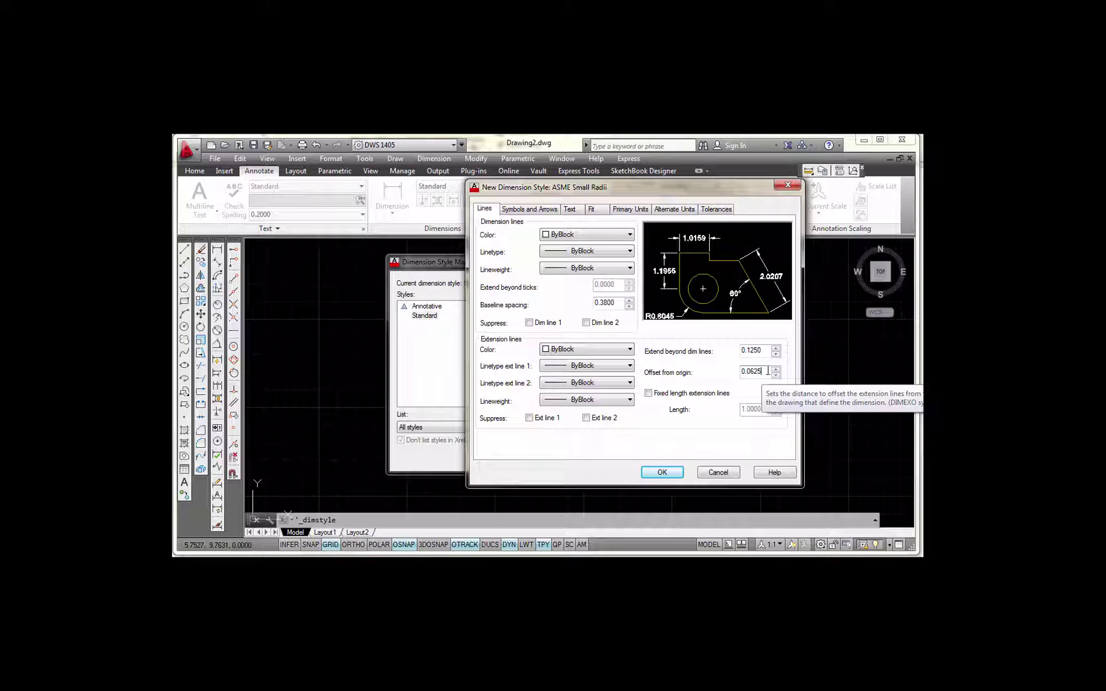
text(.06)
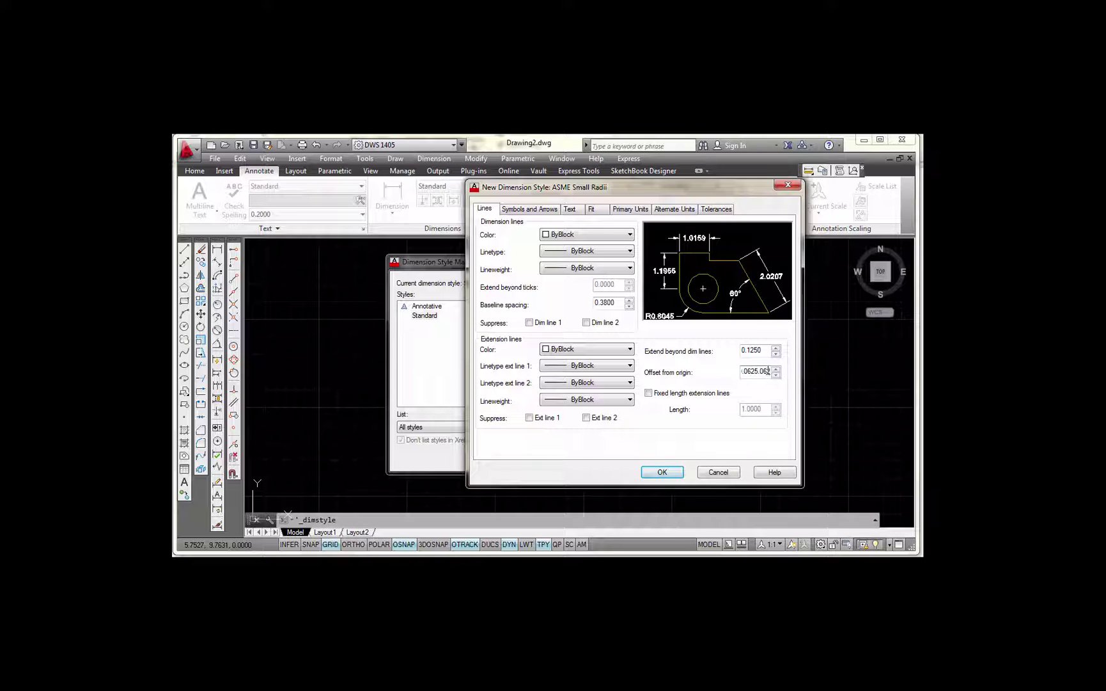
drag(778, 371, 719, 373)
Set the style's arrow size to 0.125 and change the center marks to Line.
click(530, 210)
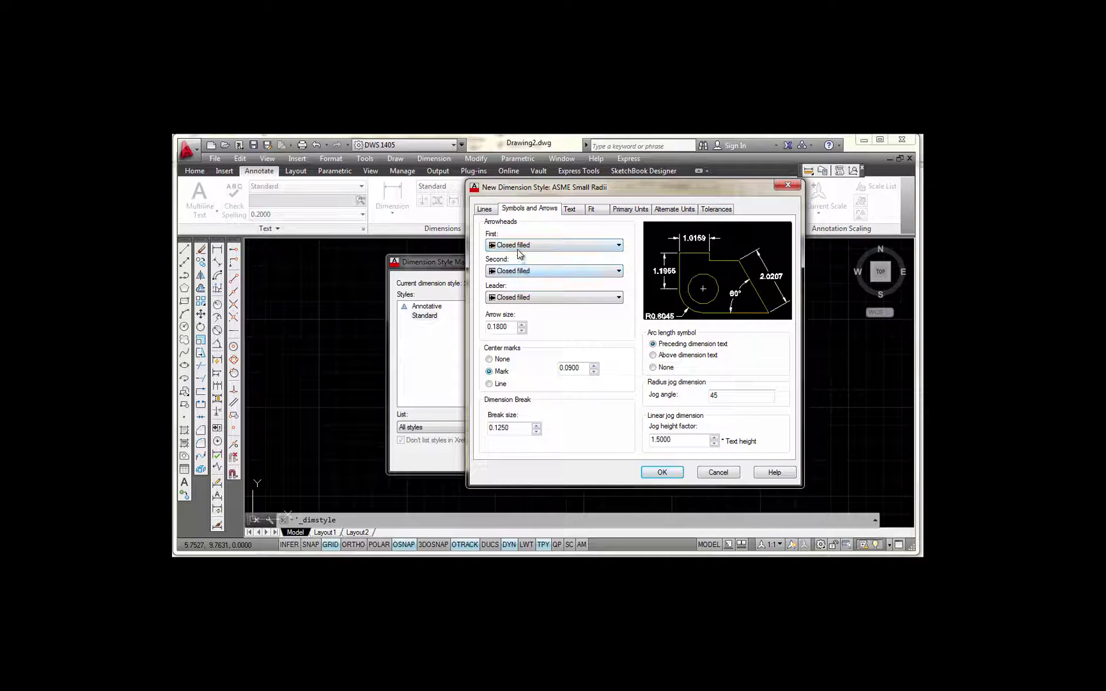
double_click(512, 326)
text(.125)
click(500, 383)
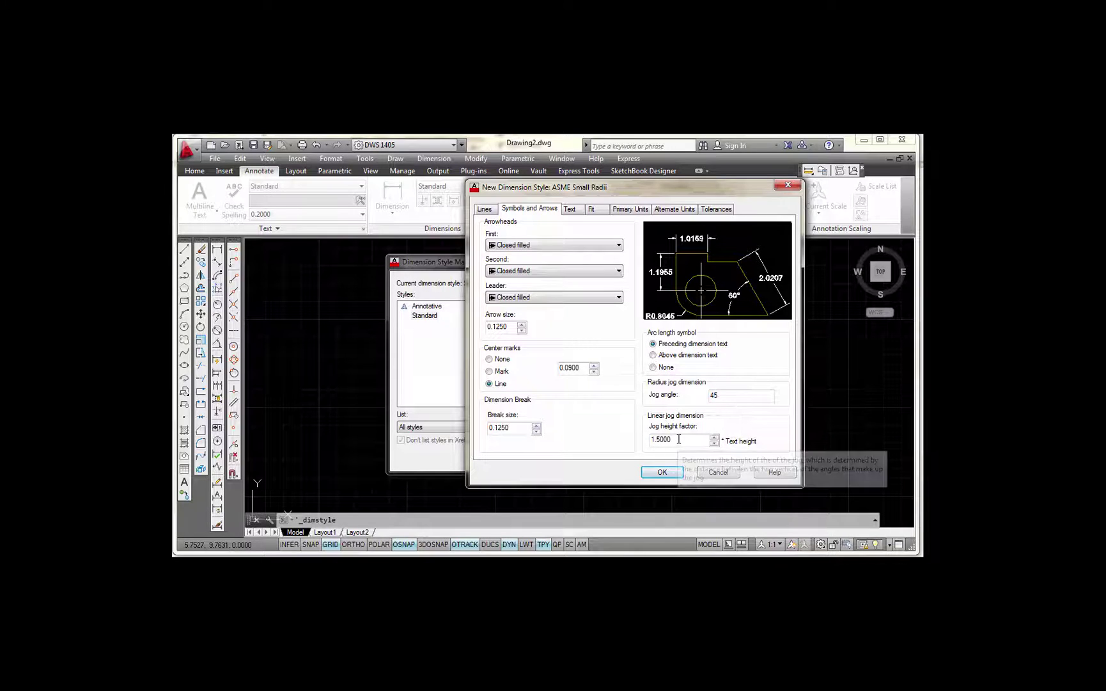
Set the dimension text height to 0.125.
click(571, 209)
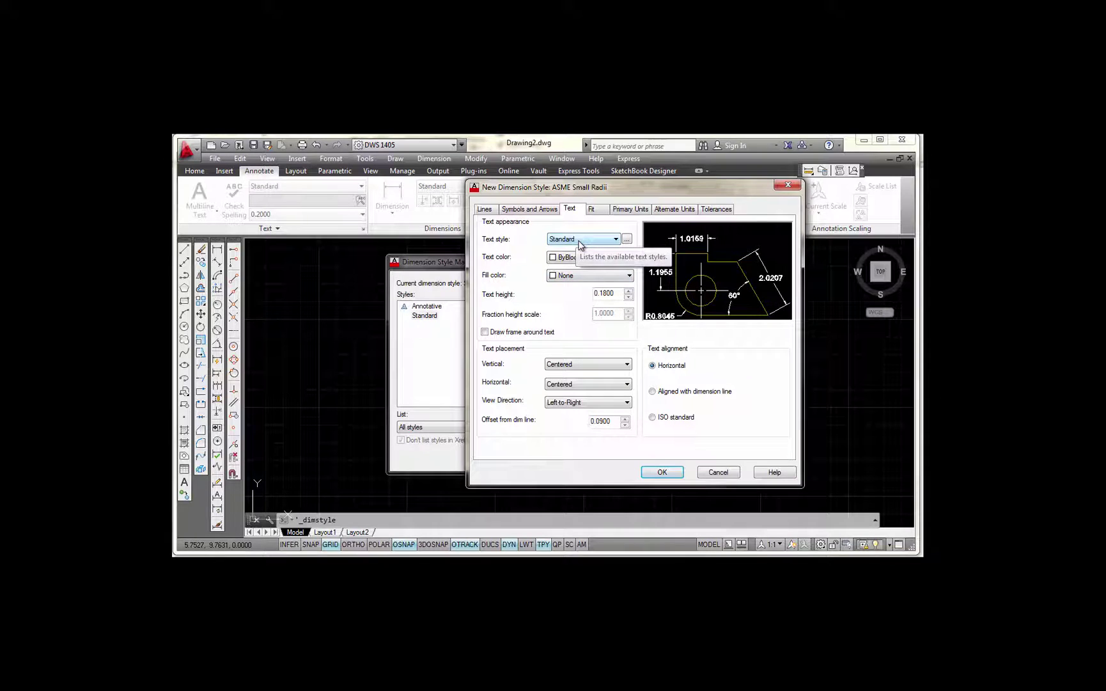
double_click(613, 294)
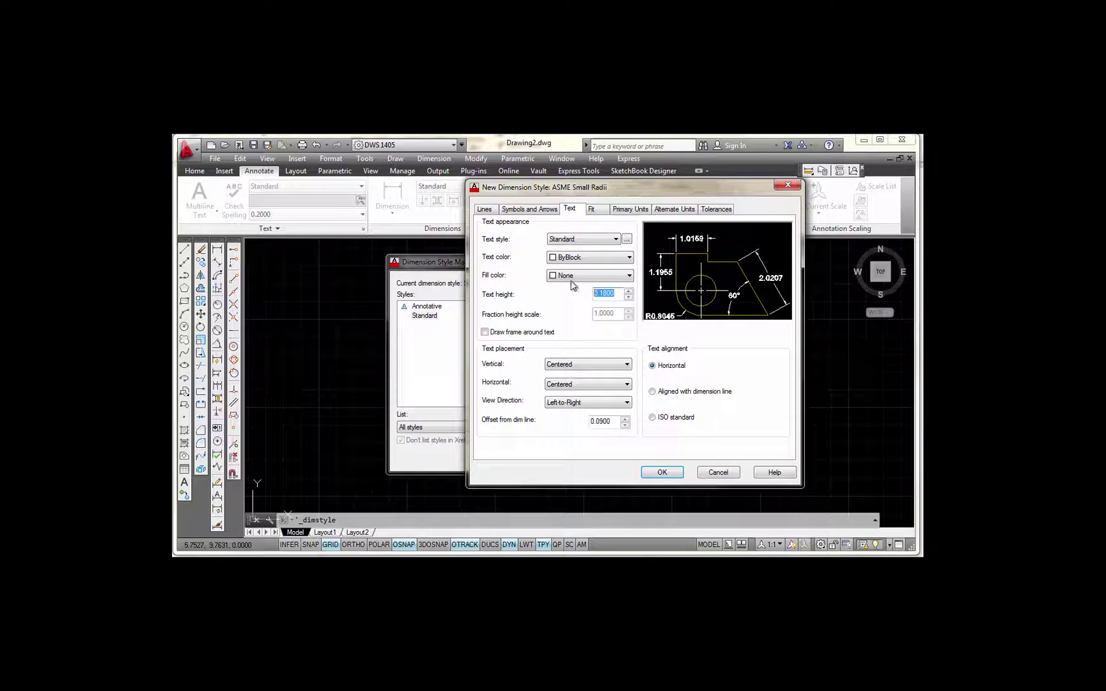
text(.125)
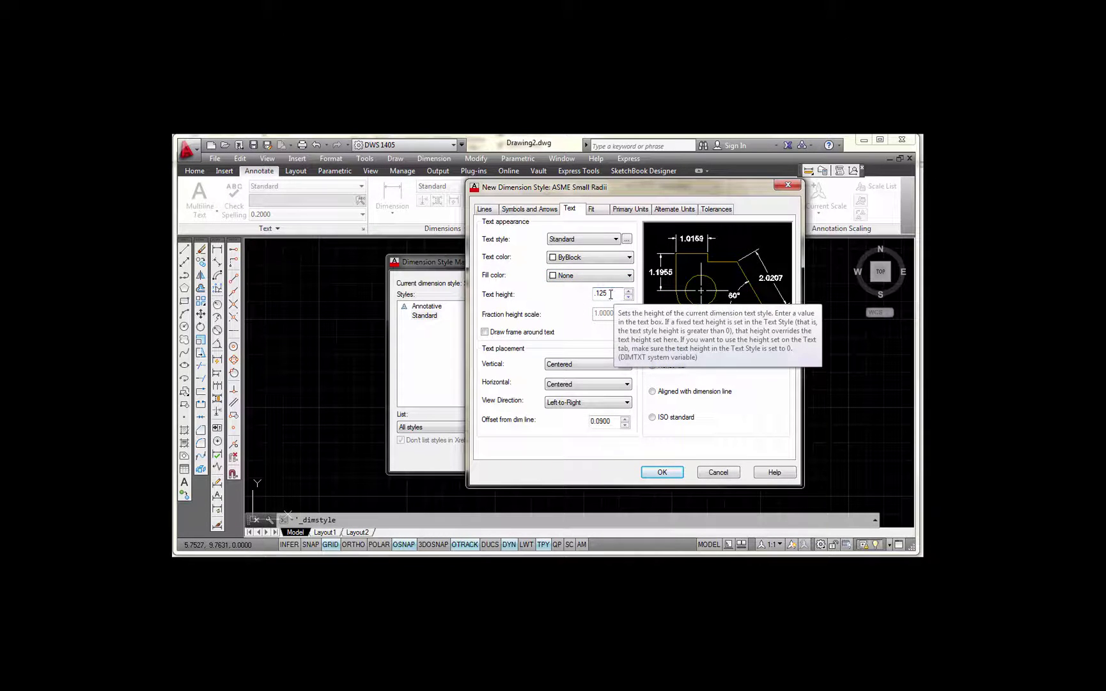
click(546, 211)
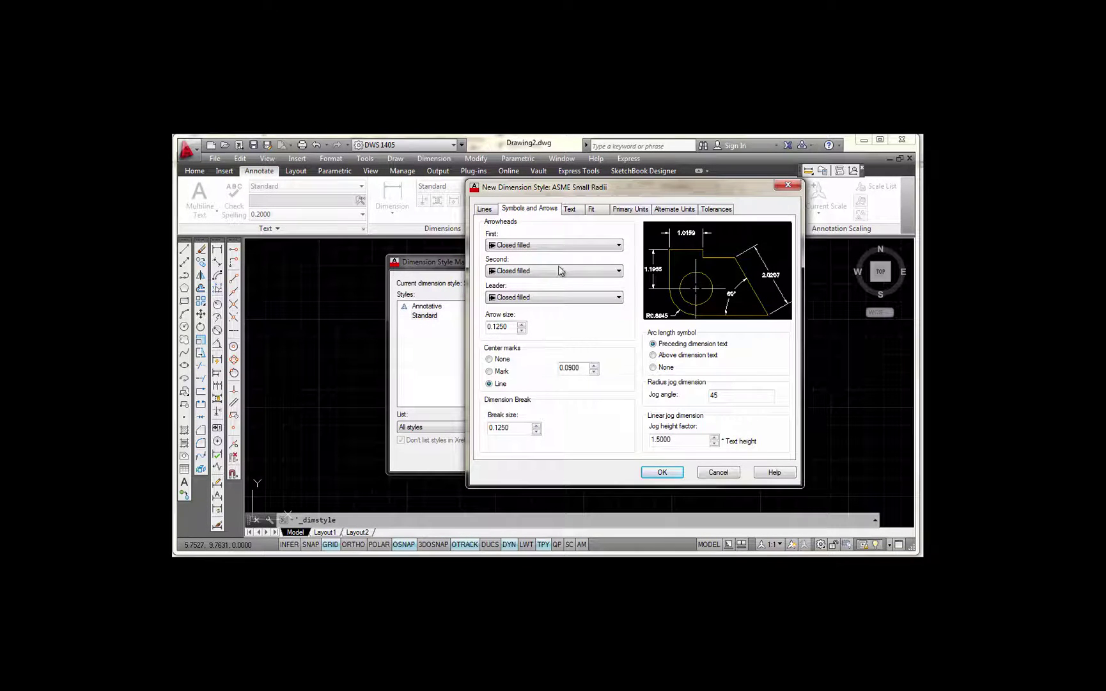
click(575, 208)
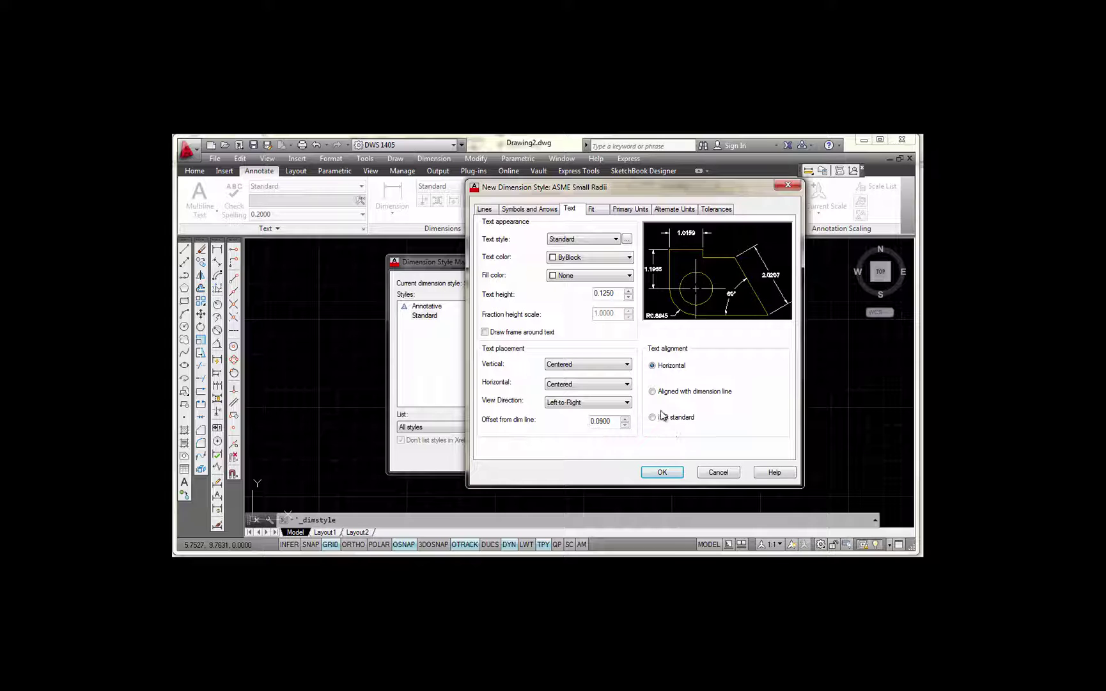
Set the fit option to move both text and arrows outside the extension lines, and enable manual text placement.
click(600, 212)
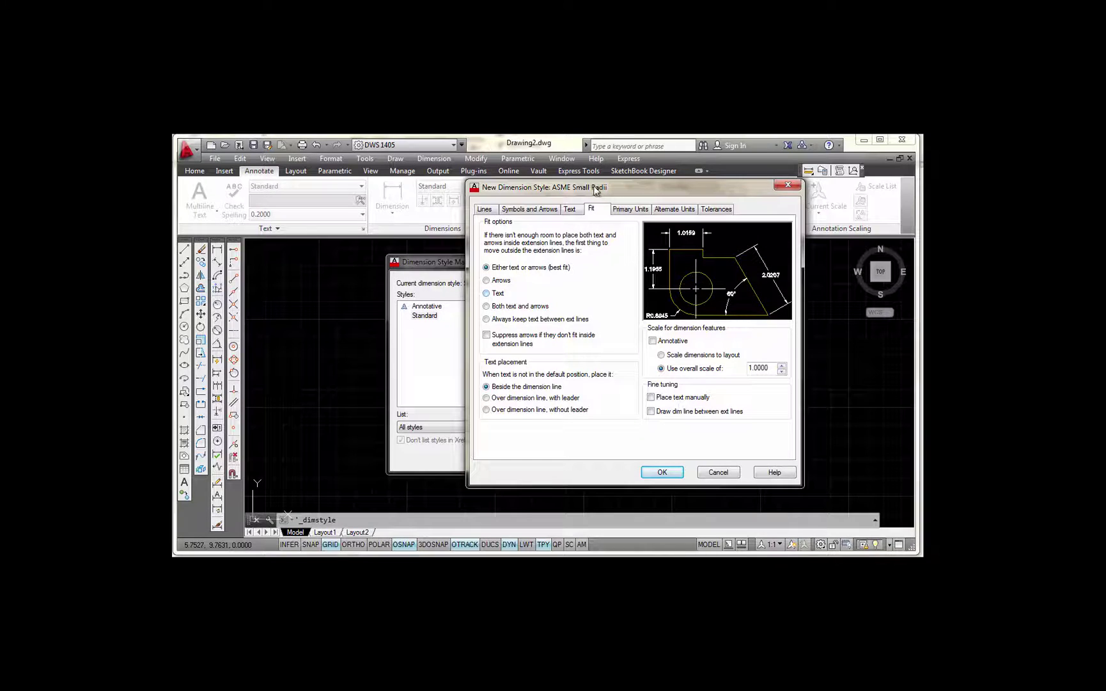
click(487, 306)
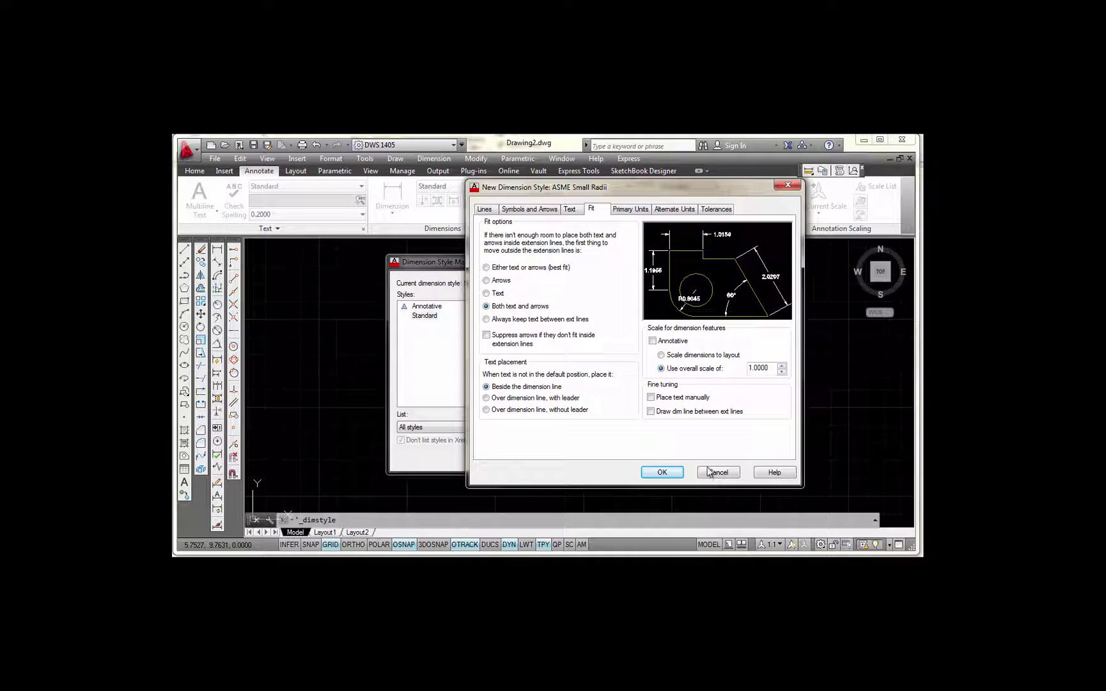
click(652, 398)
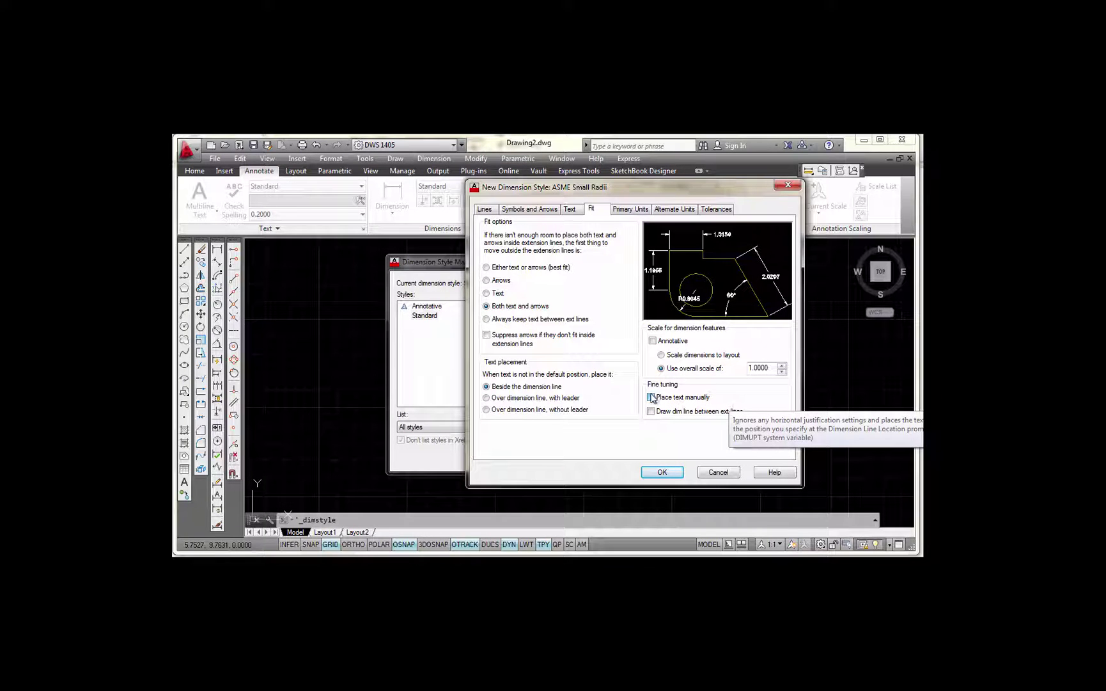
click(651, 397)
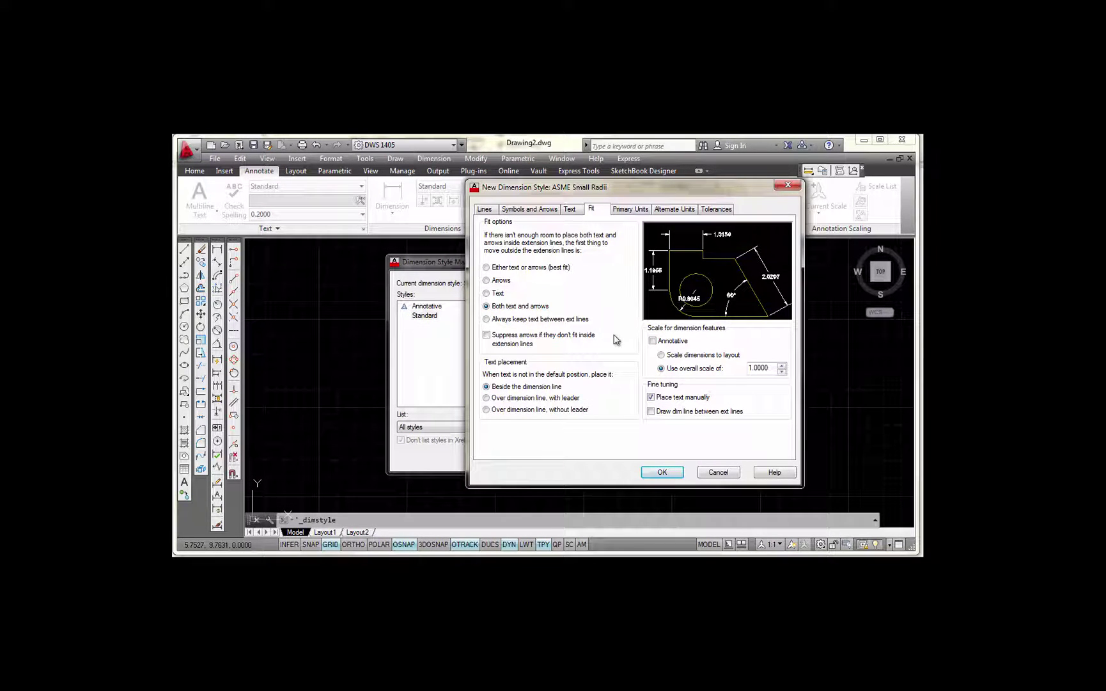
Set the linear dimension precision to 0.00 and suppress leading zeros in the primary units.
click(628, 211)
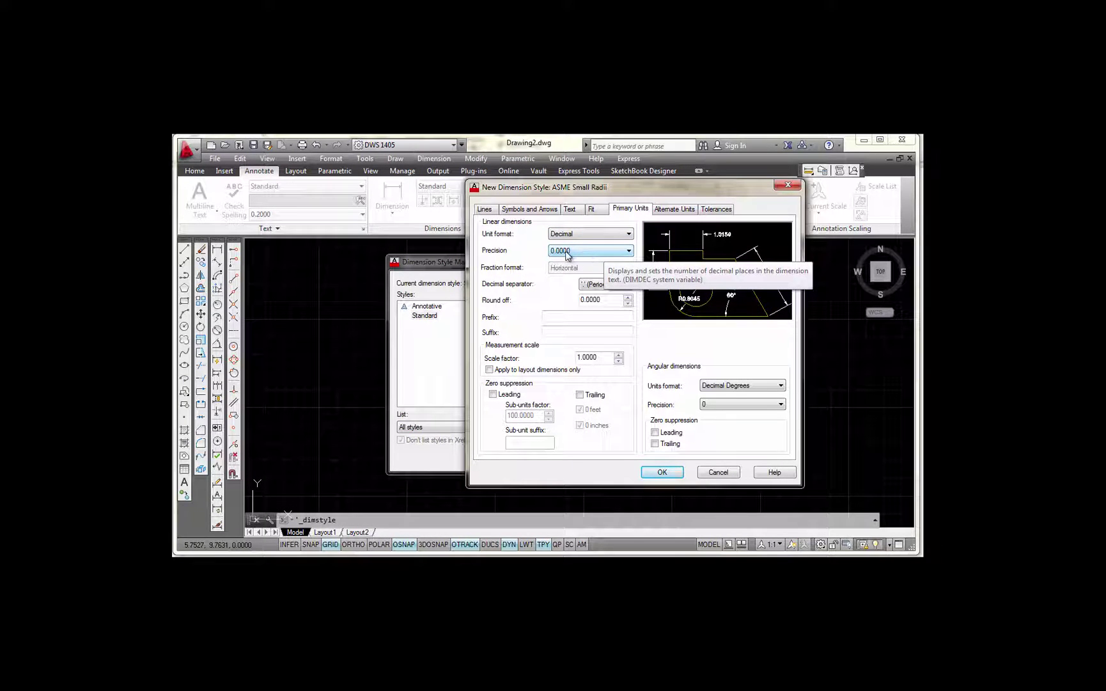
click(629, 252)
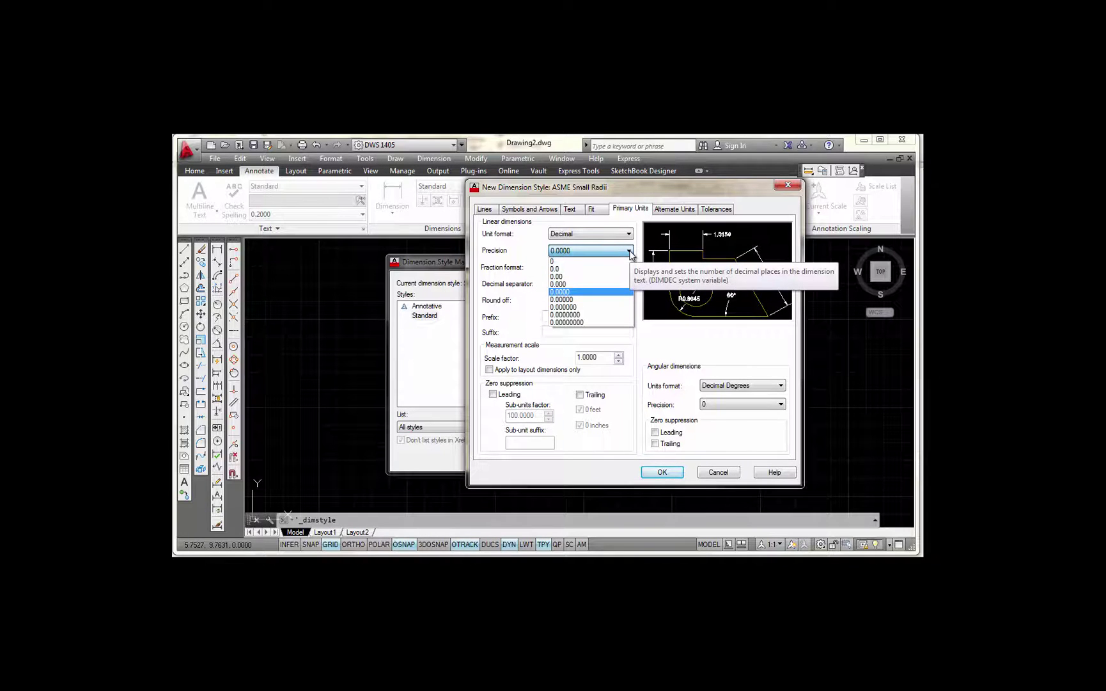
click(579, 279)
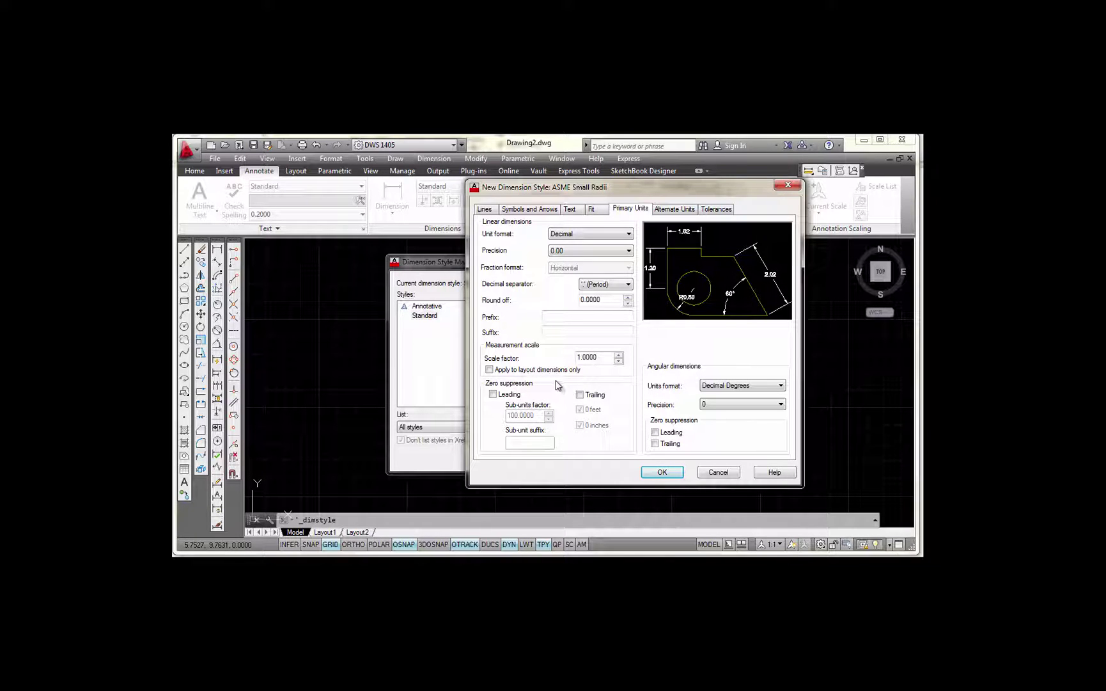
click(493, 395)
click(674, 209)
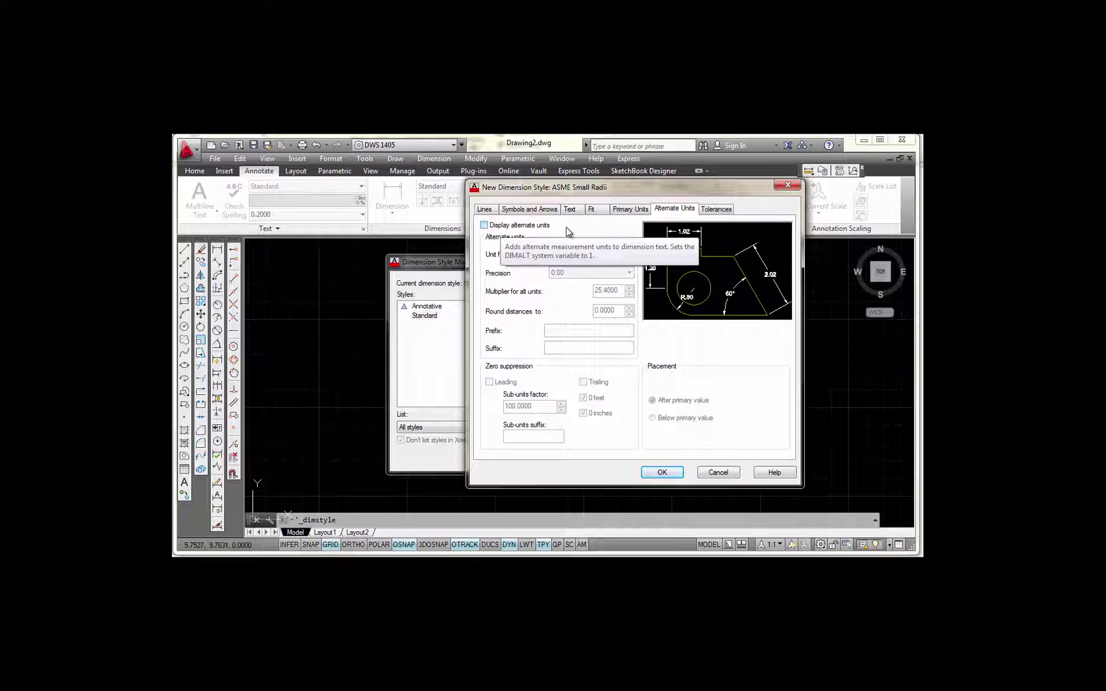
Preview the Symmetrical and Limits tolerance methods for the style and return the tolerance method to None.
click(712, 209)
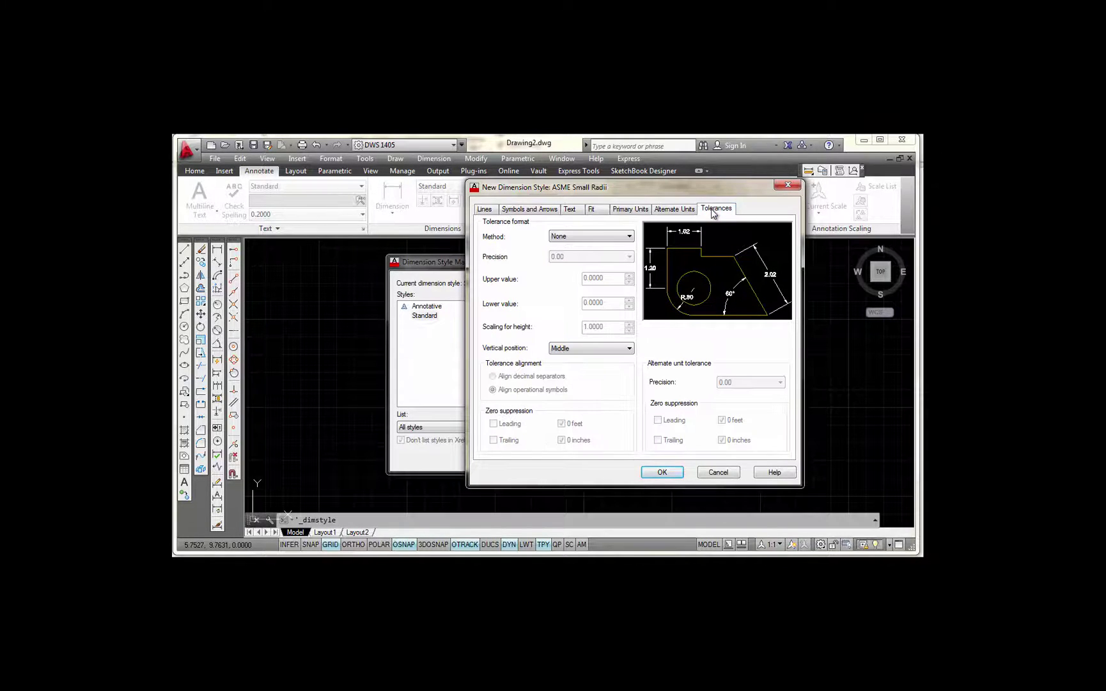
click(630, 237)
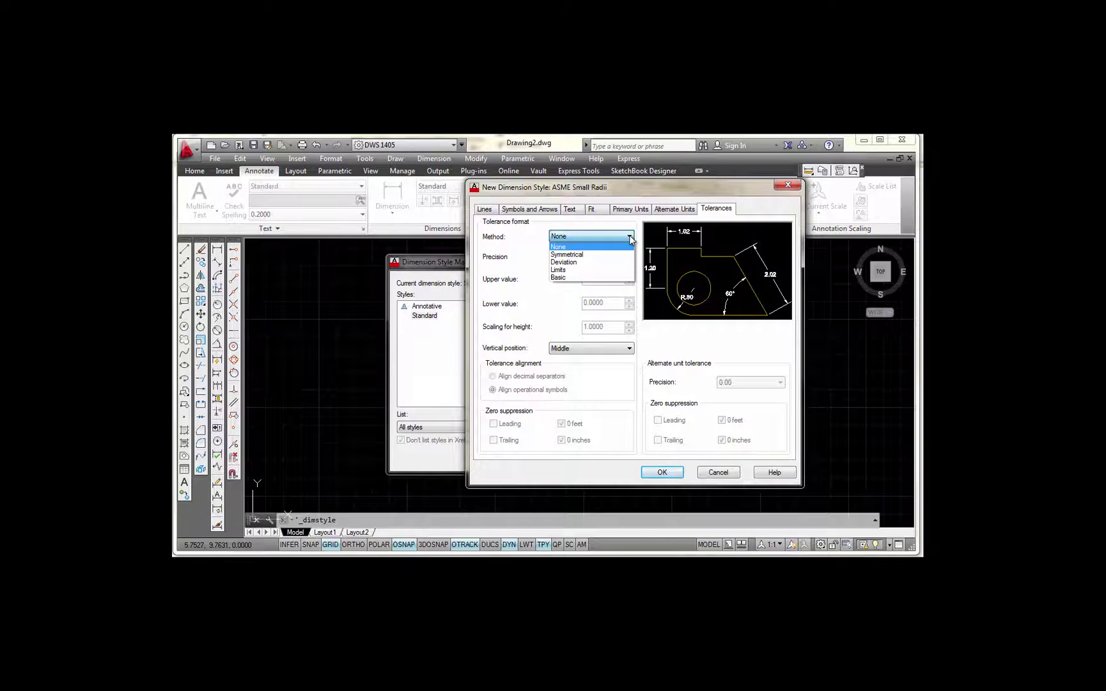
click(576, 254)
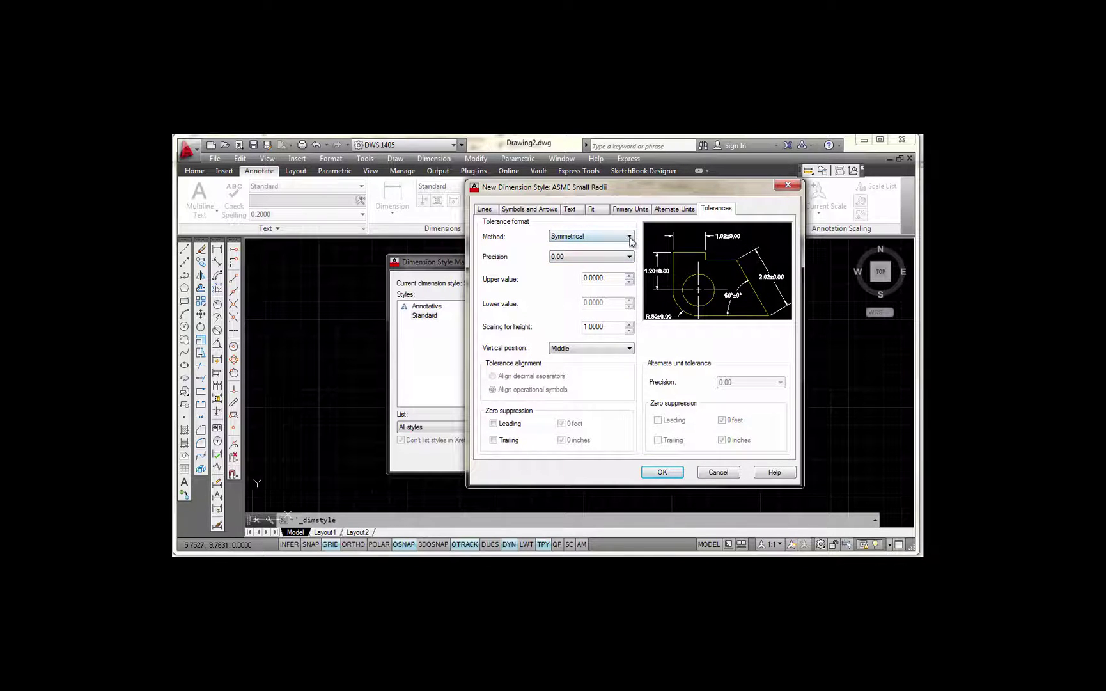
click(630, 237)
click(576, 269)
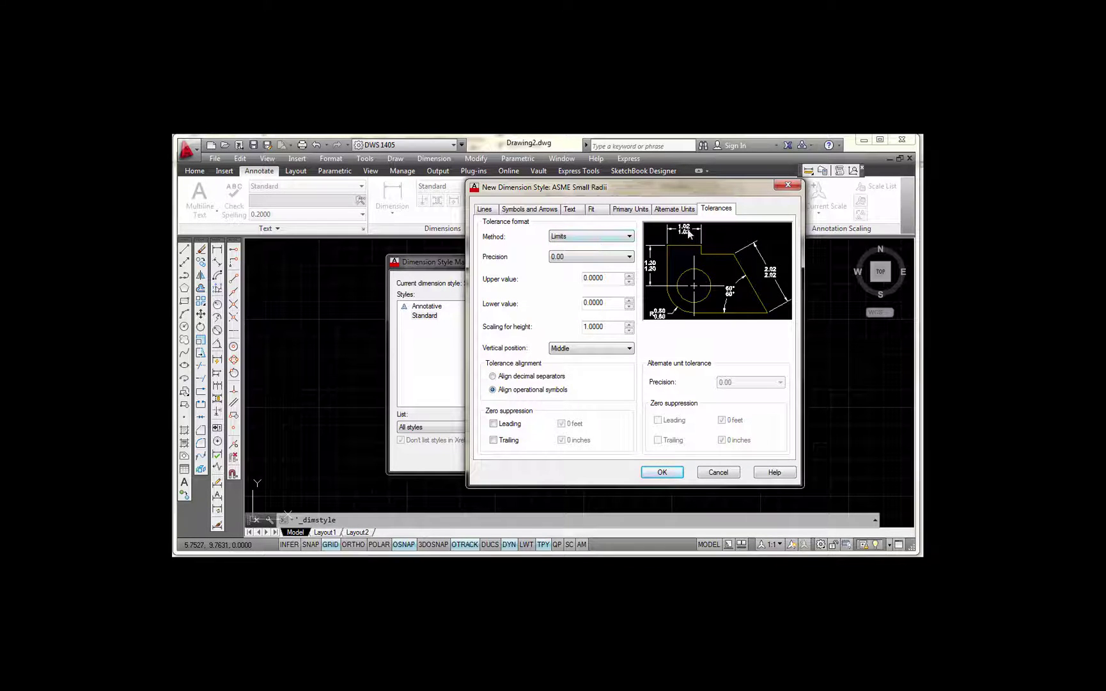
click(630, 236)
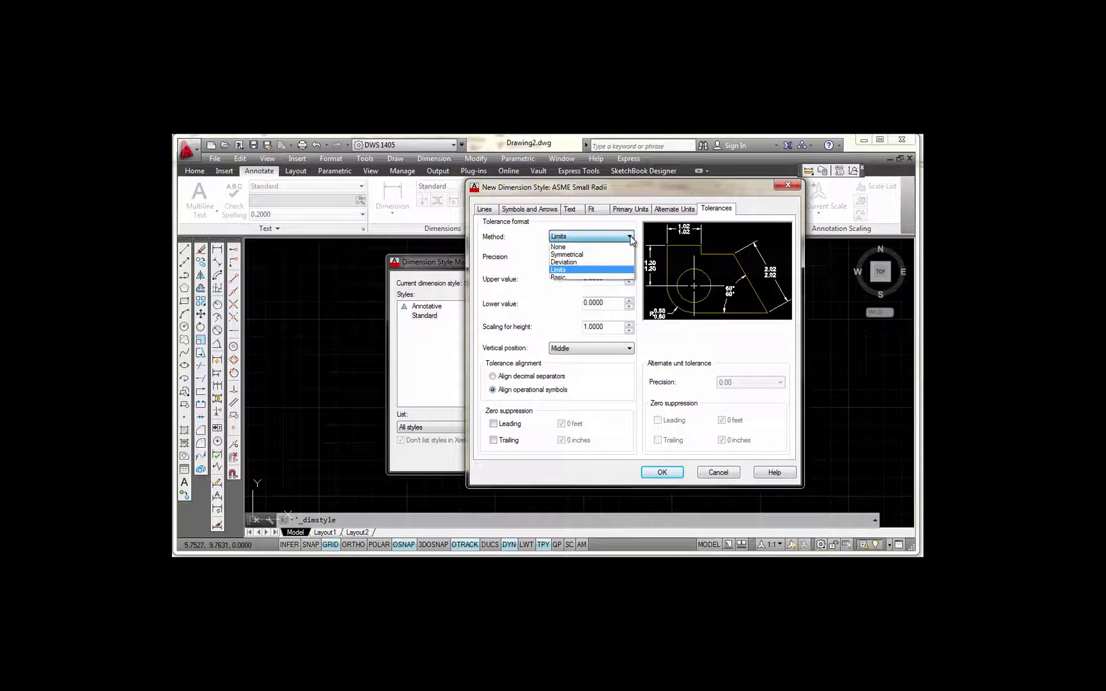
click(567, 251)
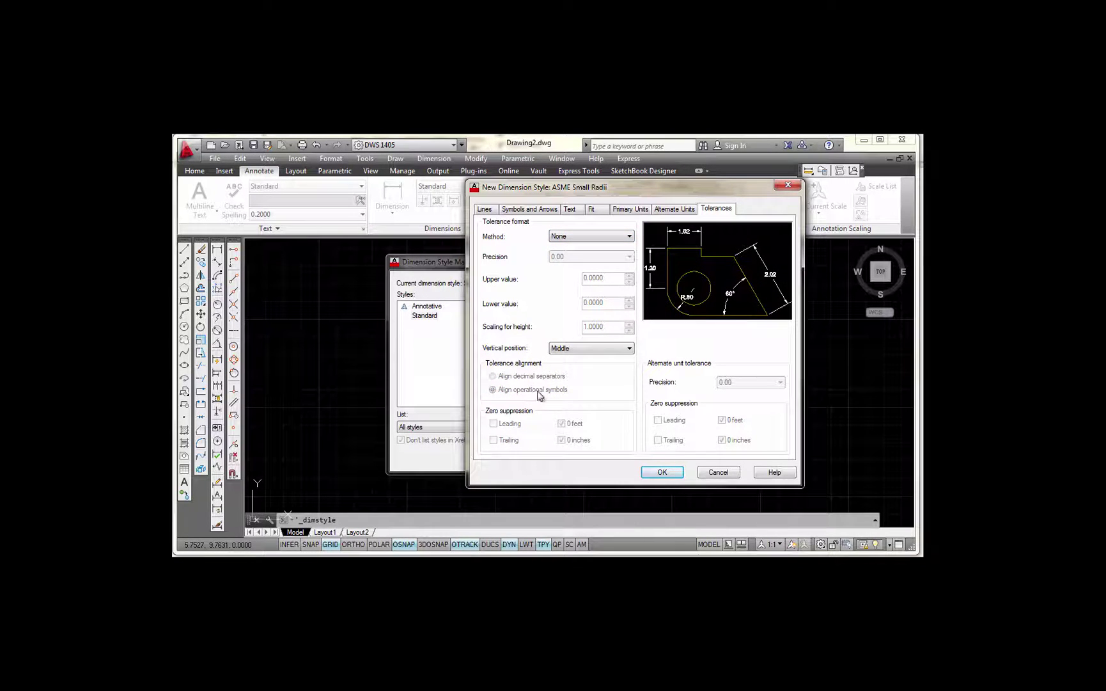
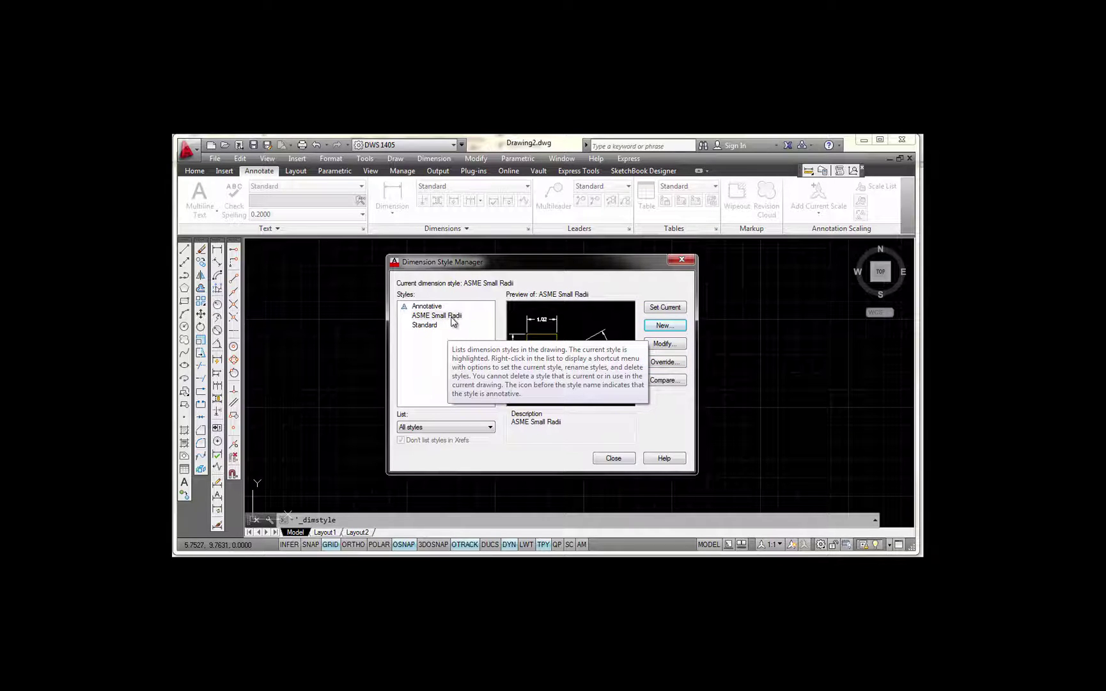
Make ASME Small Radii the current dimension style.
click(453, 320)
click(660, 309)
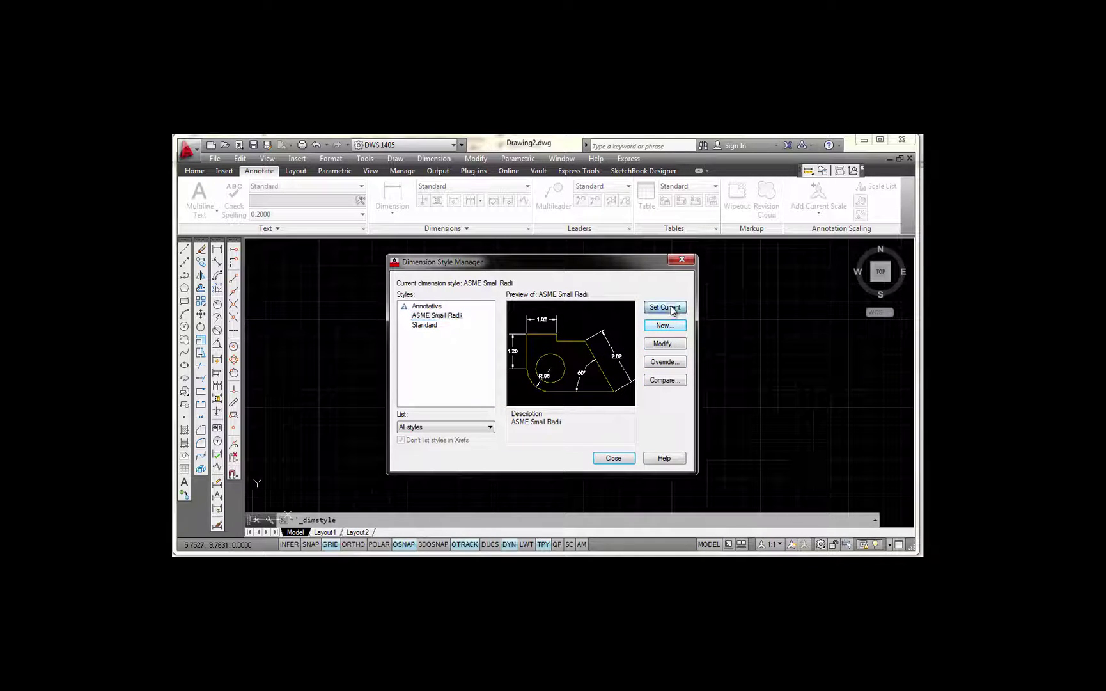
click(482, 350)
click(664, 307)
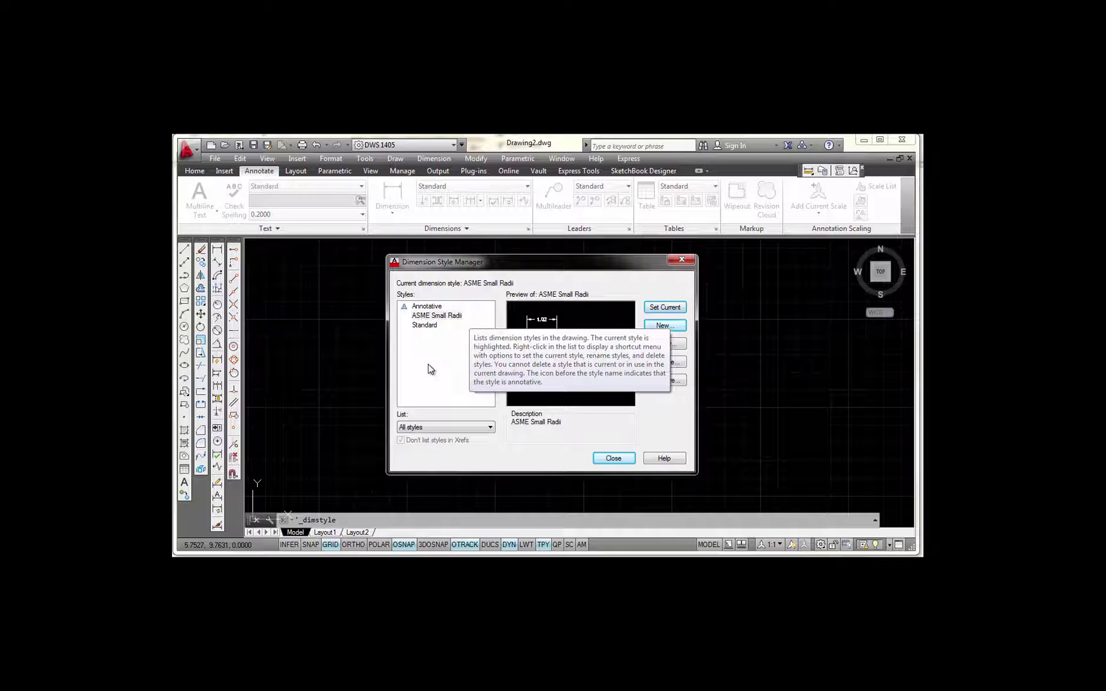
Create a new dimension style named "ASME Large Radii" based on ASME Small Radii, for all dimensions.
click(664, 326)
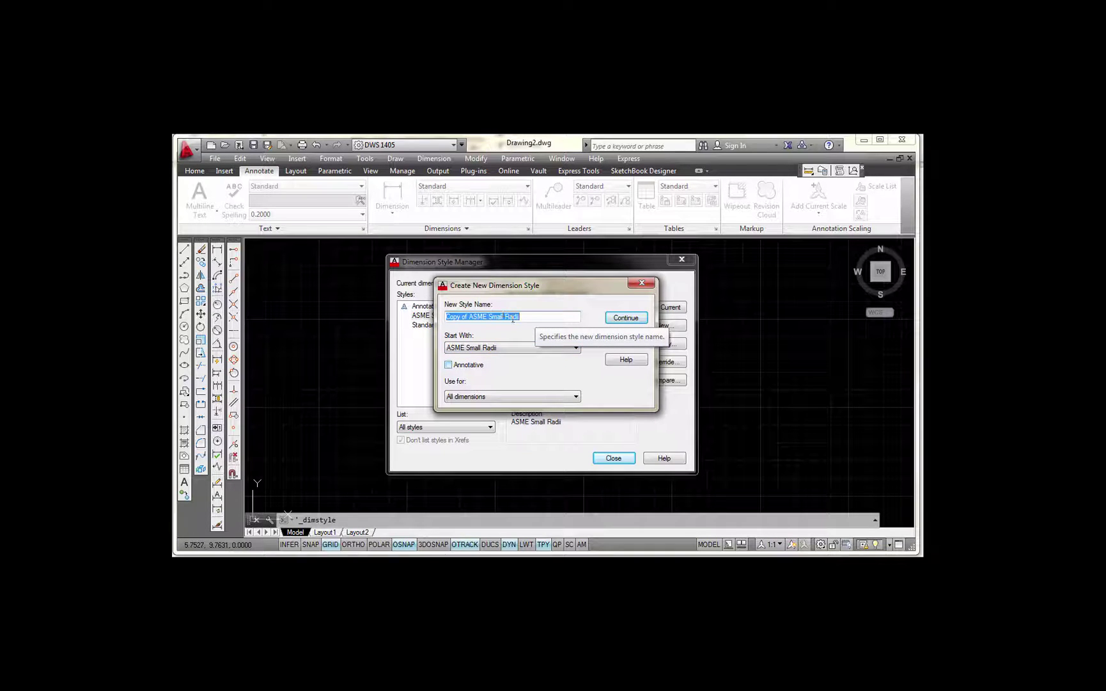
click(470, 317)
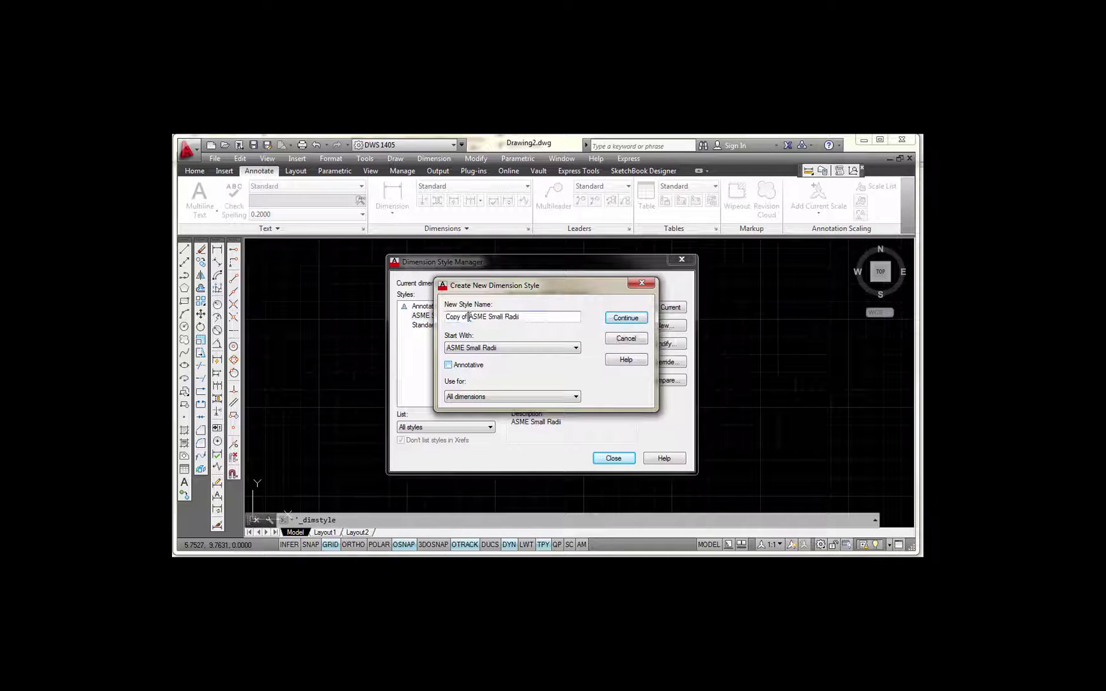
drag(470, 317, 438, 314)
key(Delete)
double_click(470, 316)
click(625, 317)
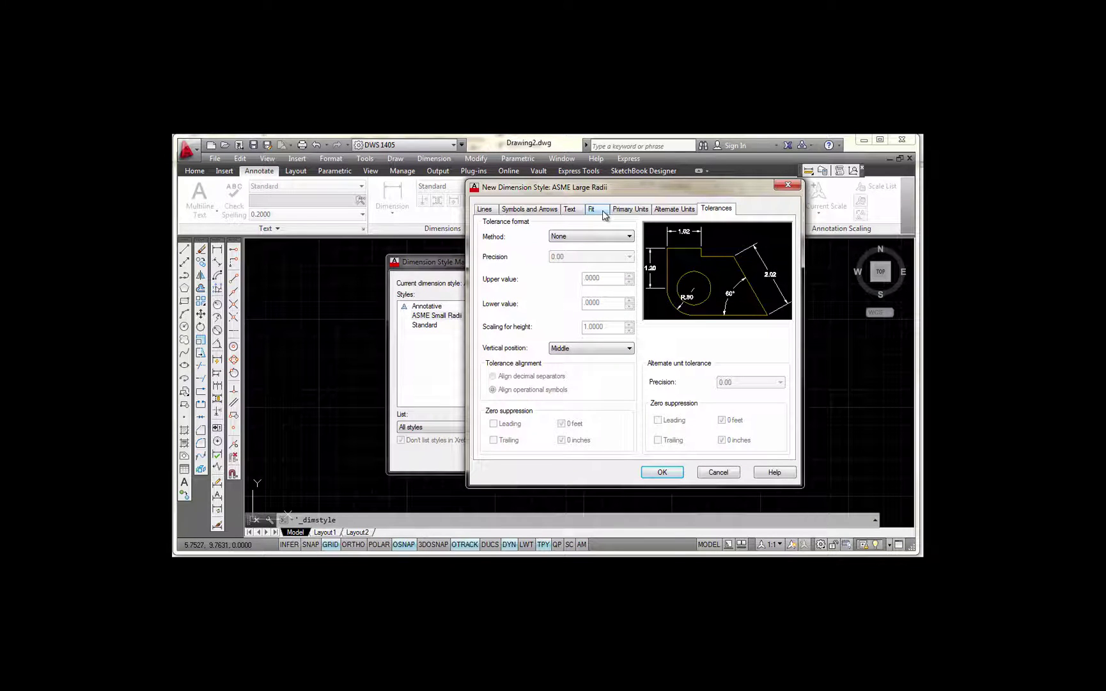
Set the new style's fit option to Text, enable drawing the dimension line between extension lines, and save the style.
click(598, 211)
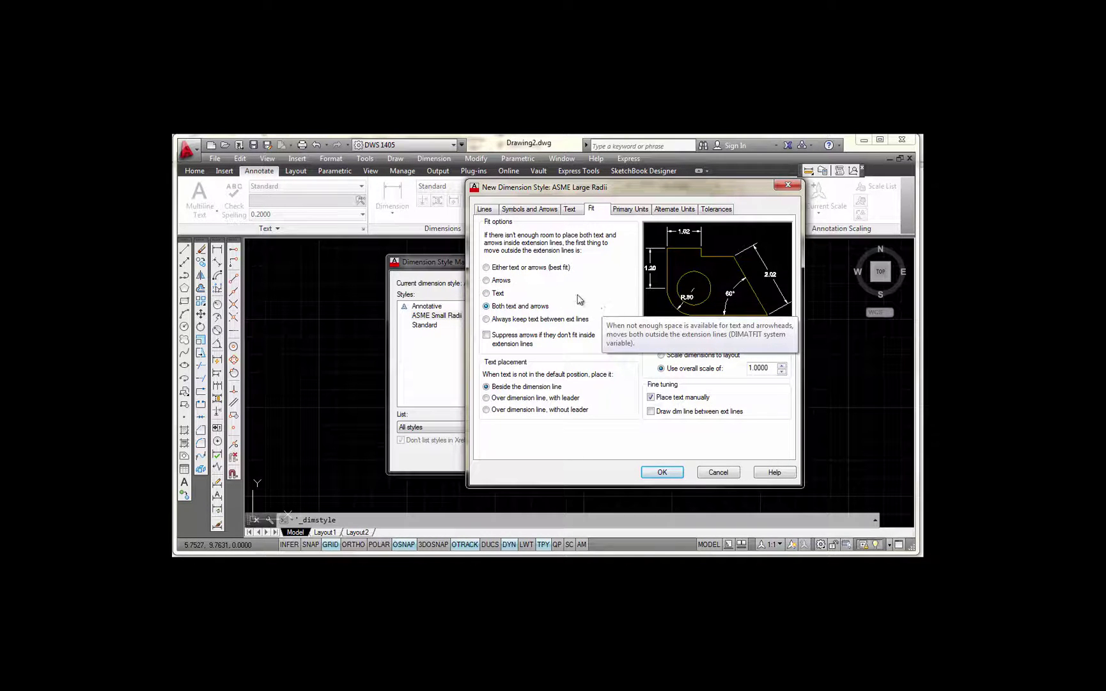
click(490, 294)
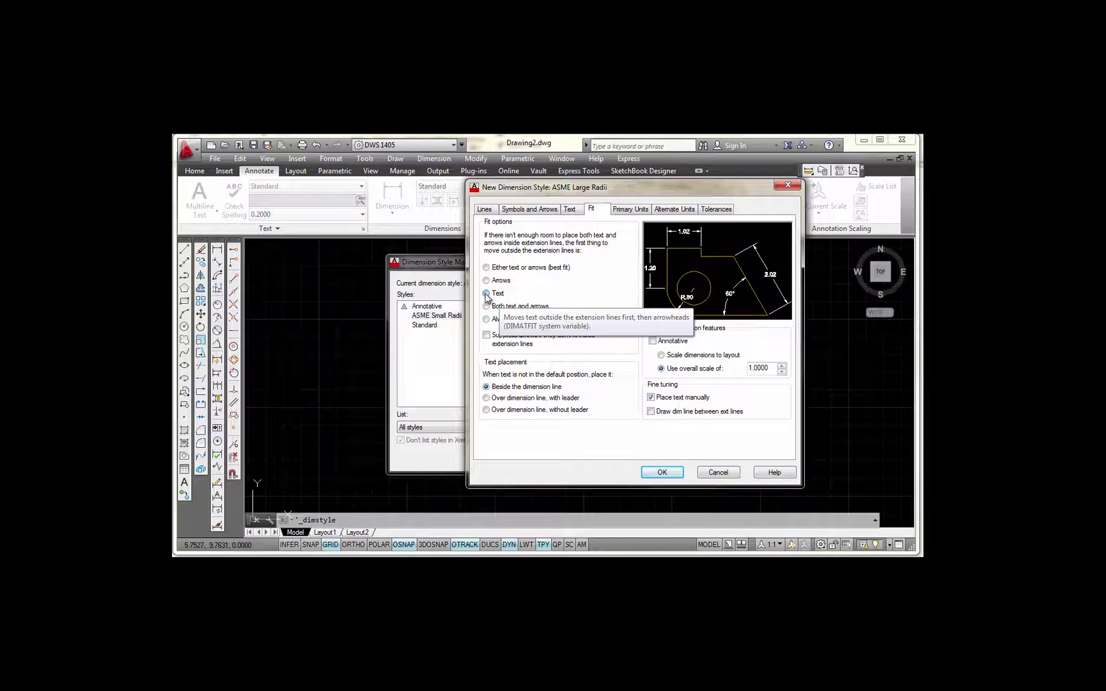
click(654, 412)
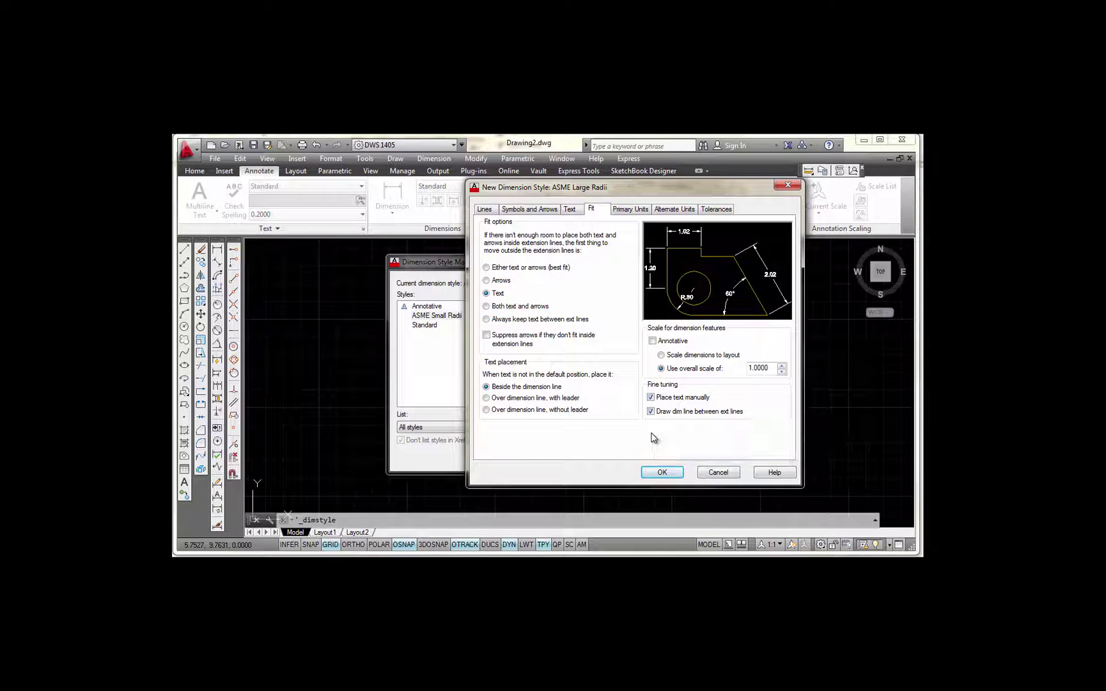
click(663, 473)
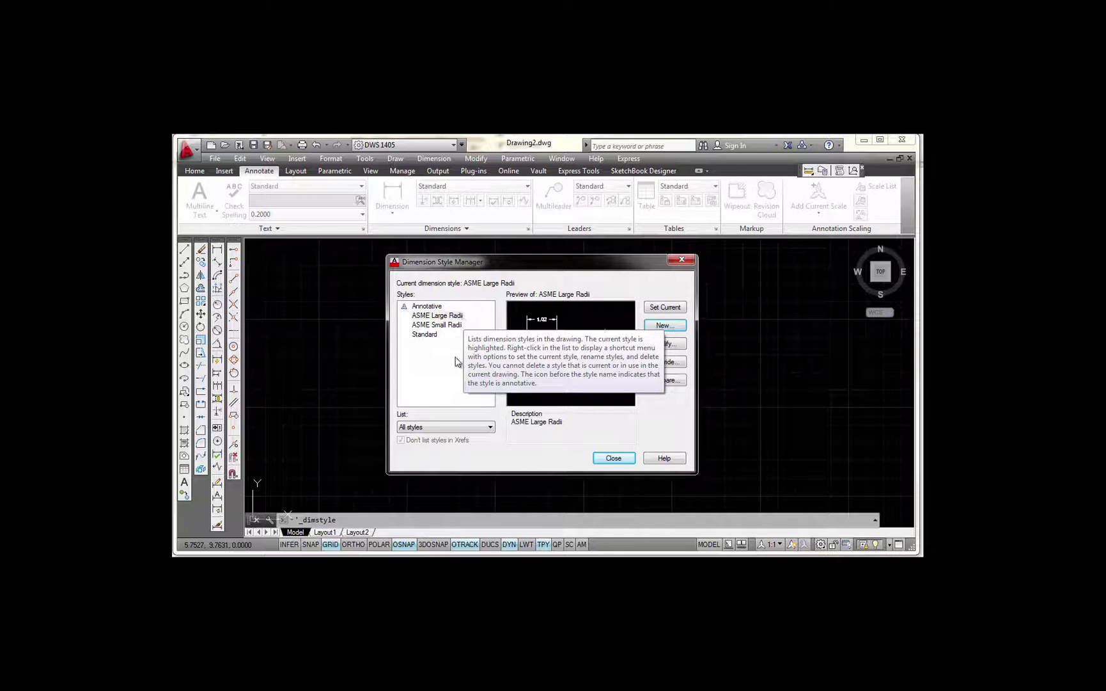
Switch the current dimension style back to ASME Small Radii and close the Dimension Style Manager.
click(450, 326)
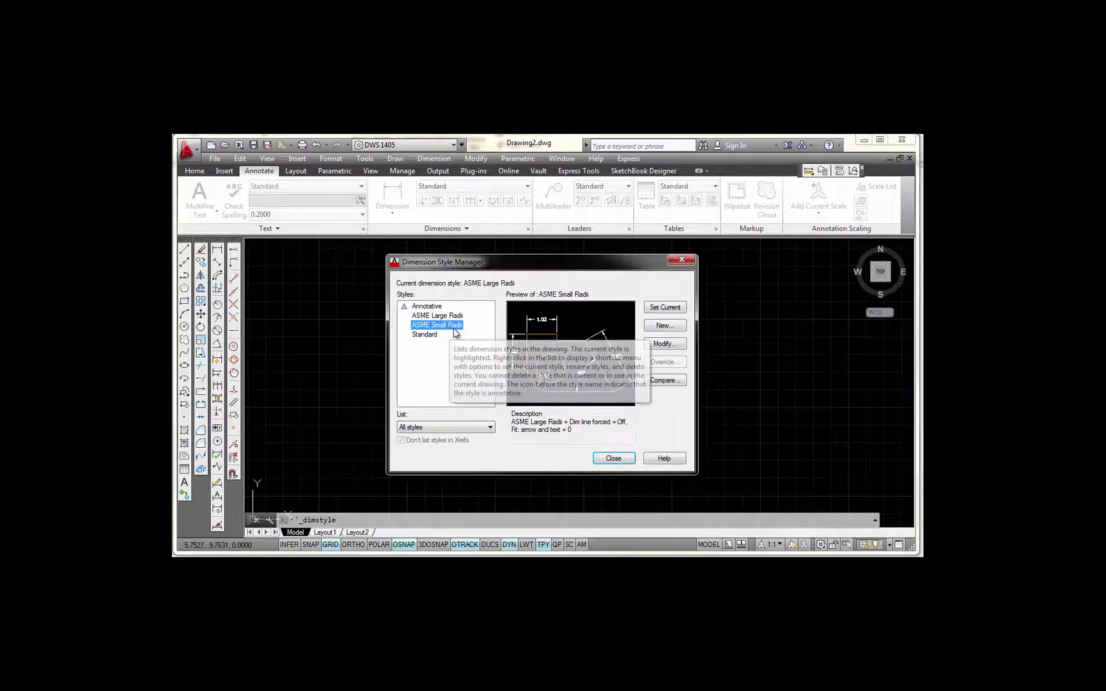
click(668, 308)
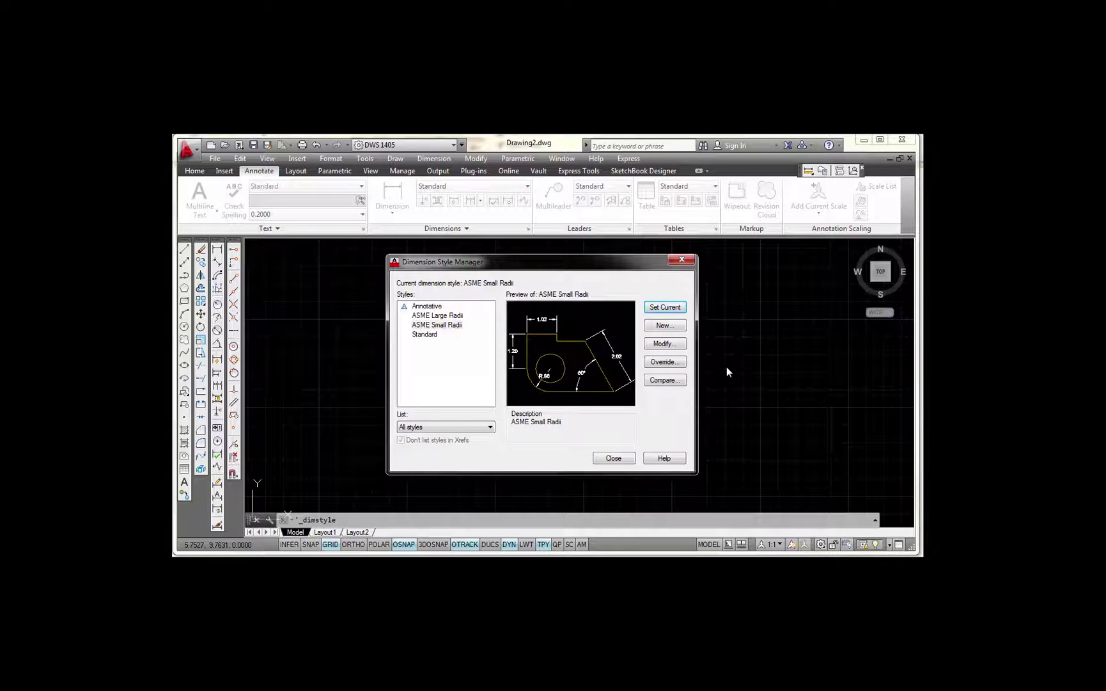
click(612, 457)
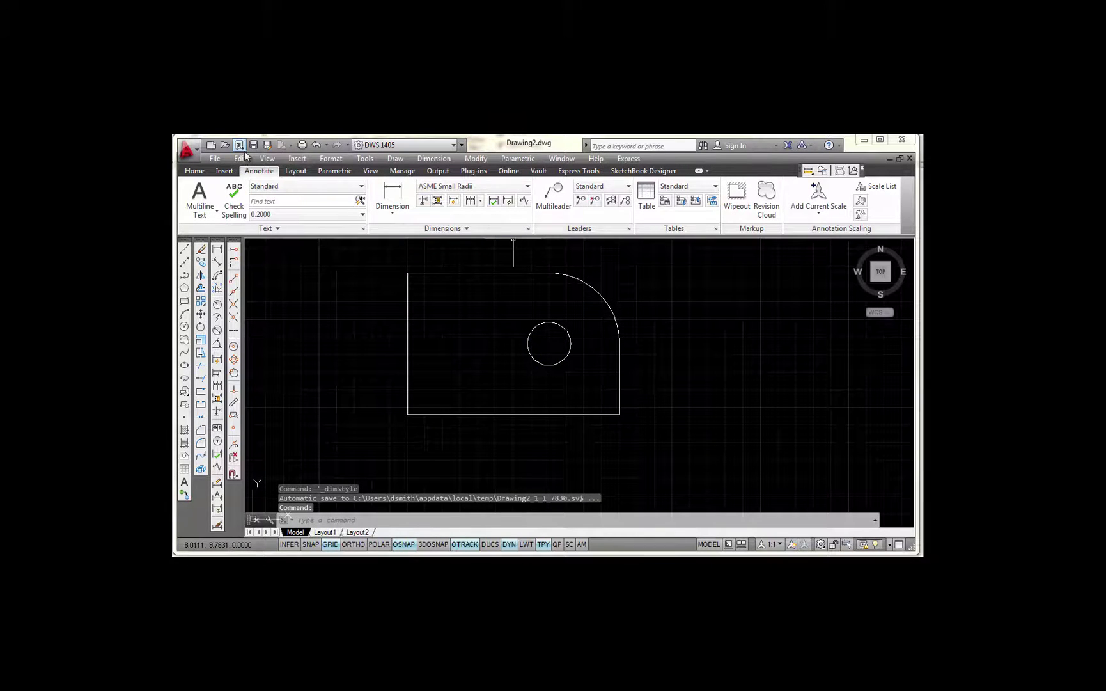
Add a horizontal linear dimension from the plate's lower-left corner to the bottom of the hole, placed just below the plate.
click(194, 170)
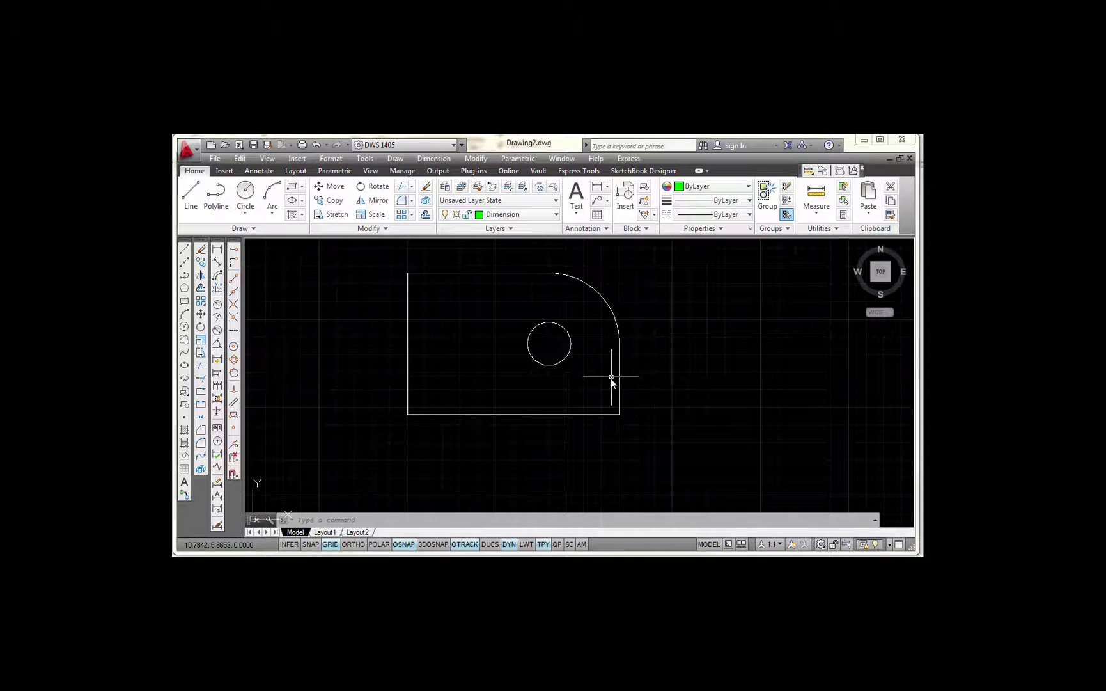
mouse_move(604, 378)
middle_down()
mouse_move(597, 388)
mouse_move(594, 367)
middle_up()
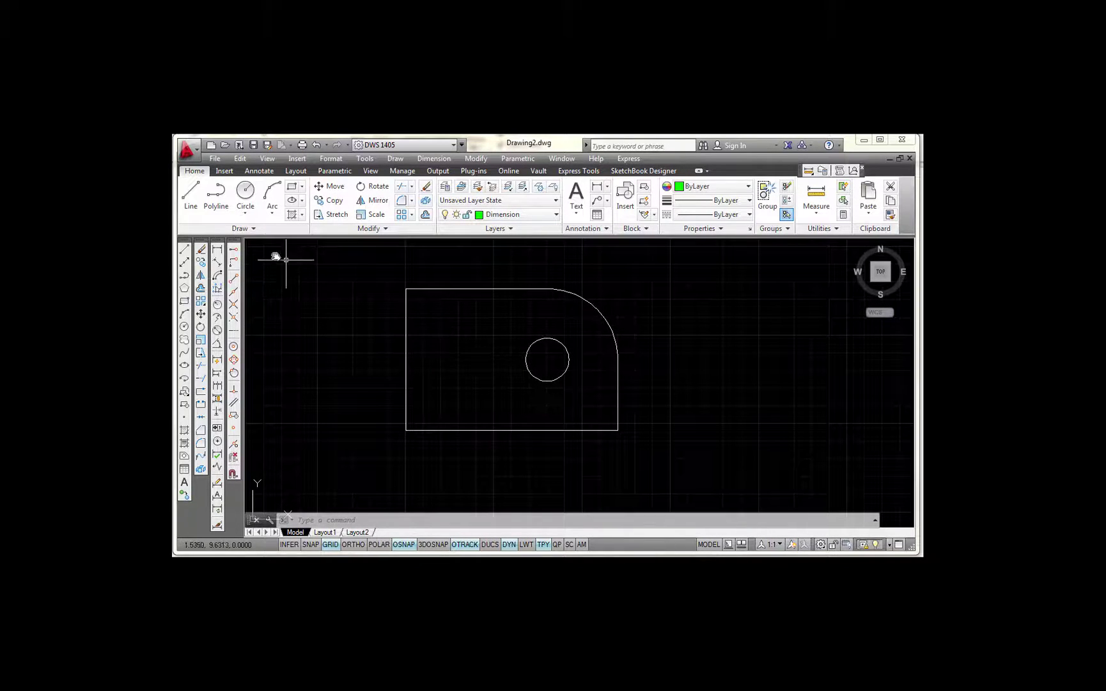
click(217, 252)
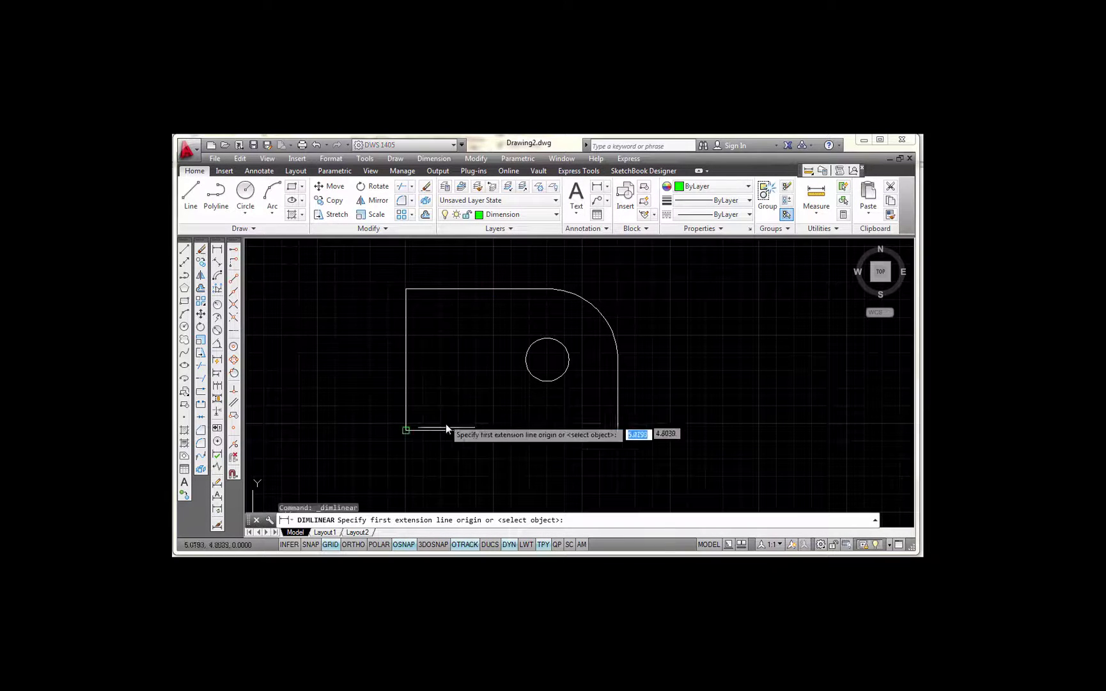
click(405, 430)
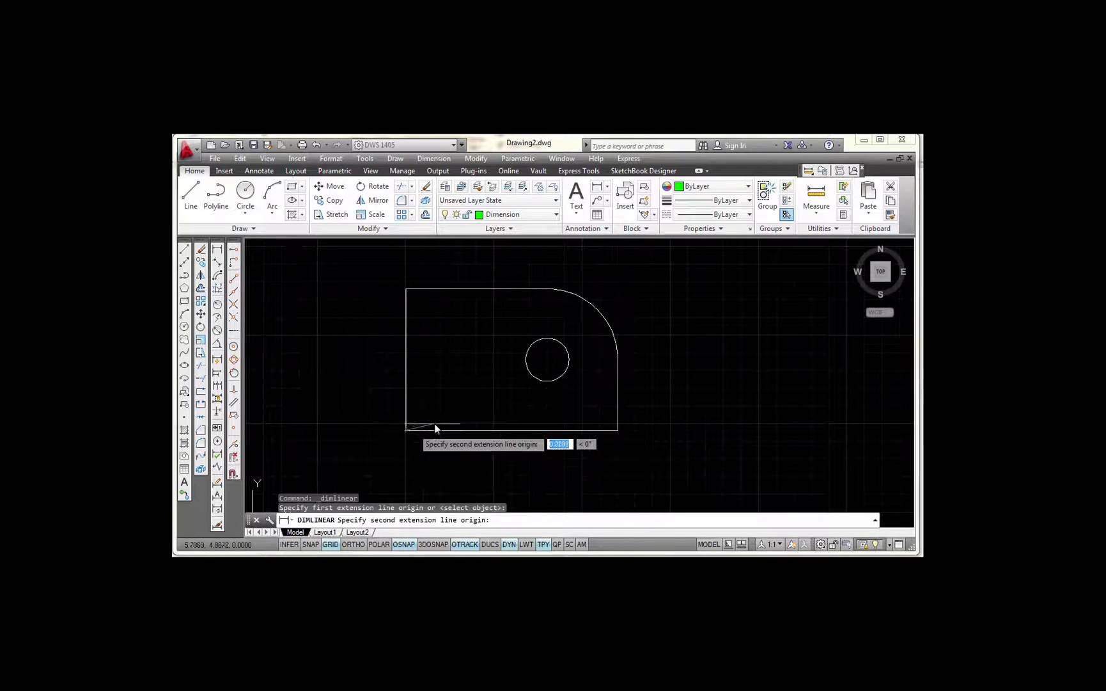
click(548, 383)
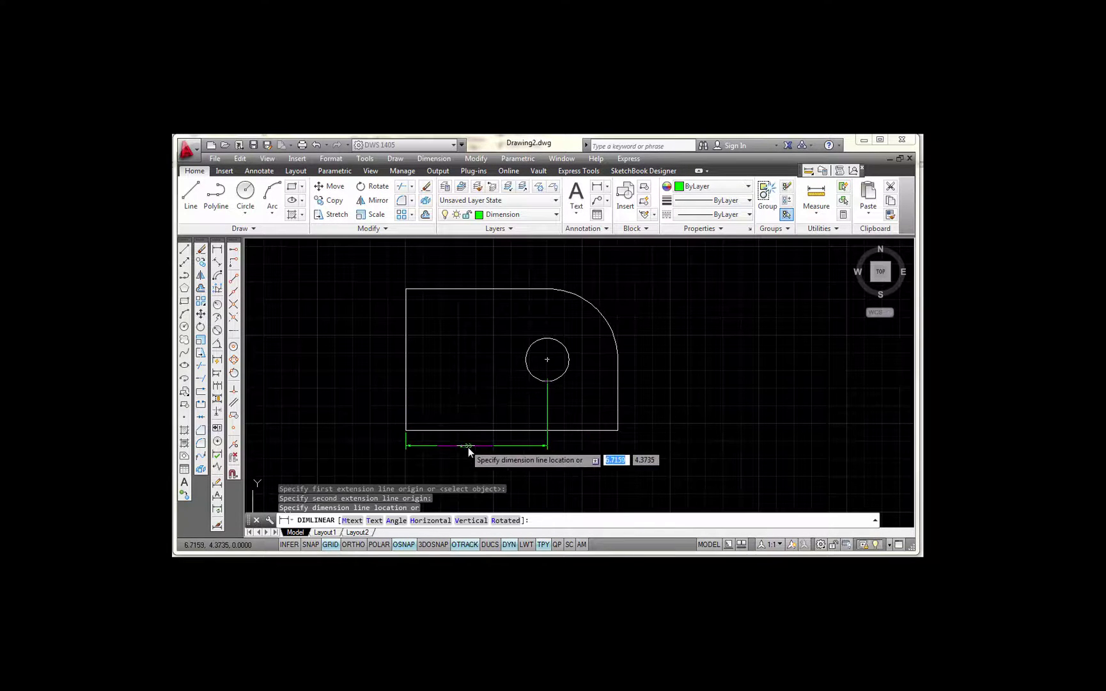
click(471, 448)
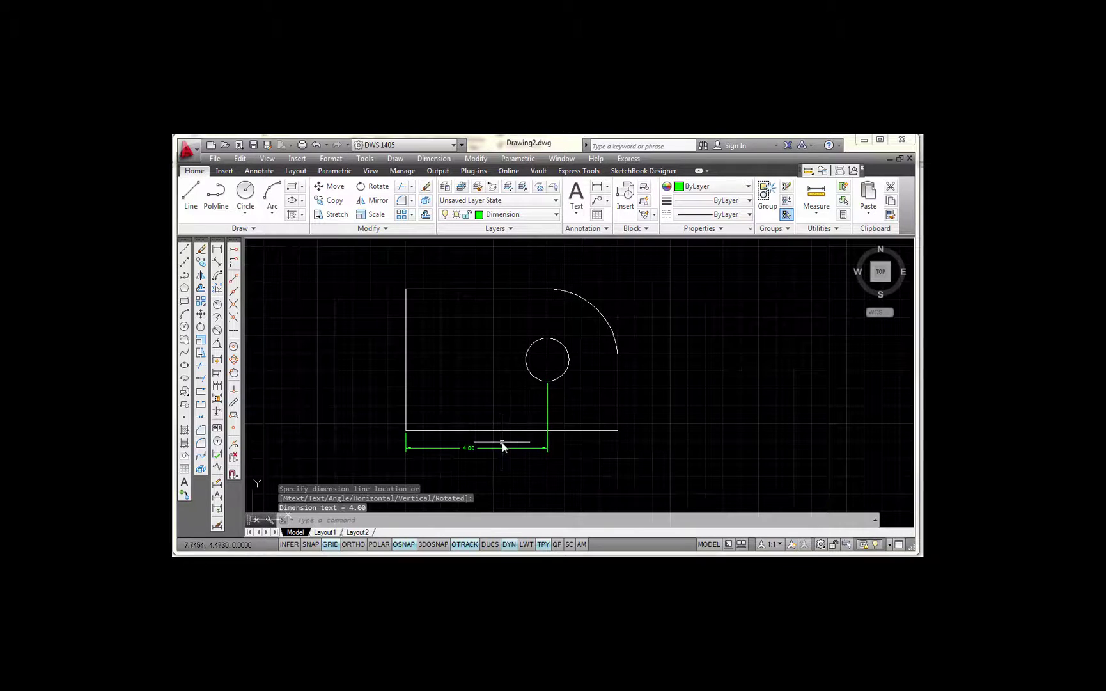
scroll(487, 435, up, 2)
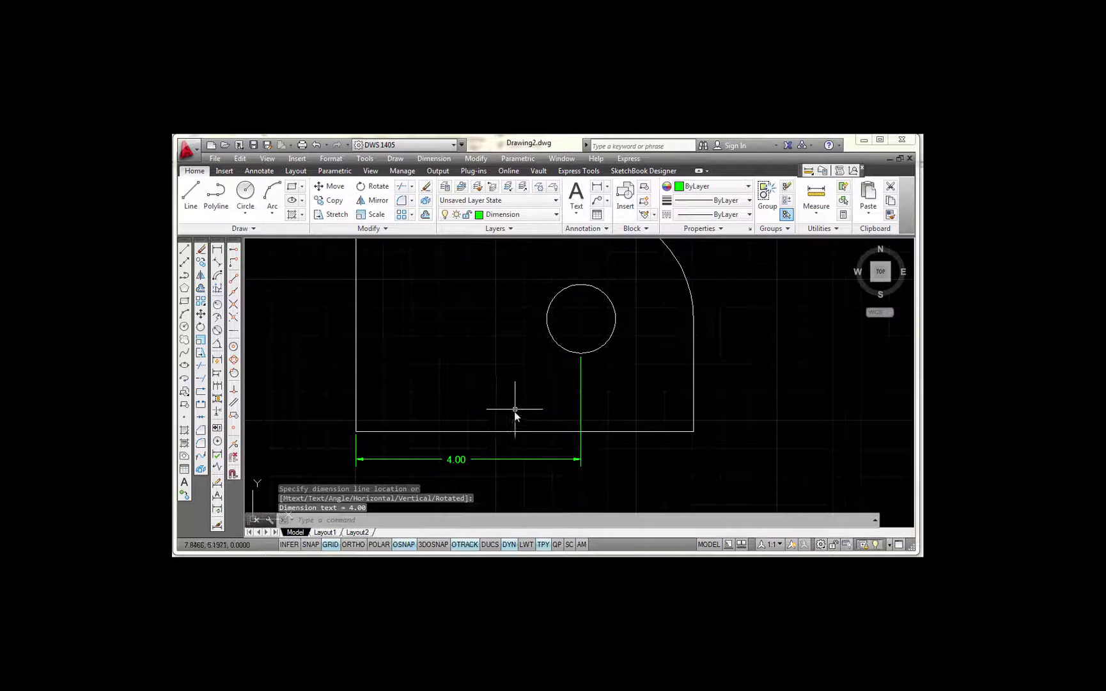
scroll(515, 410, down, 2)
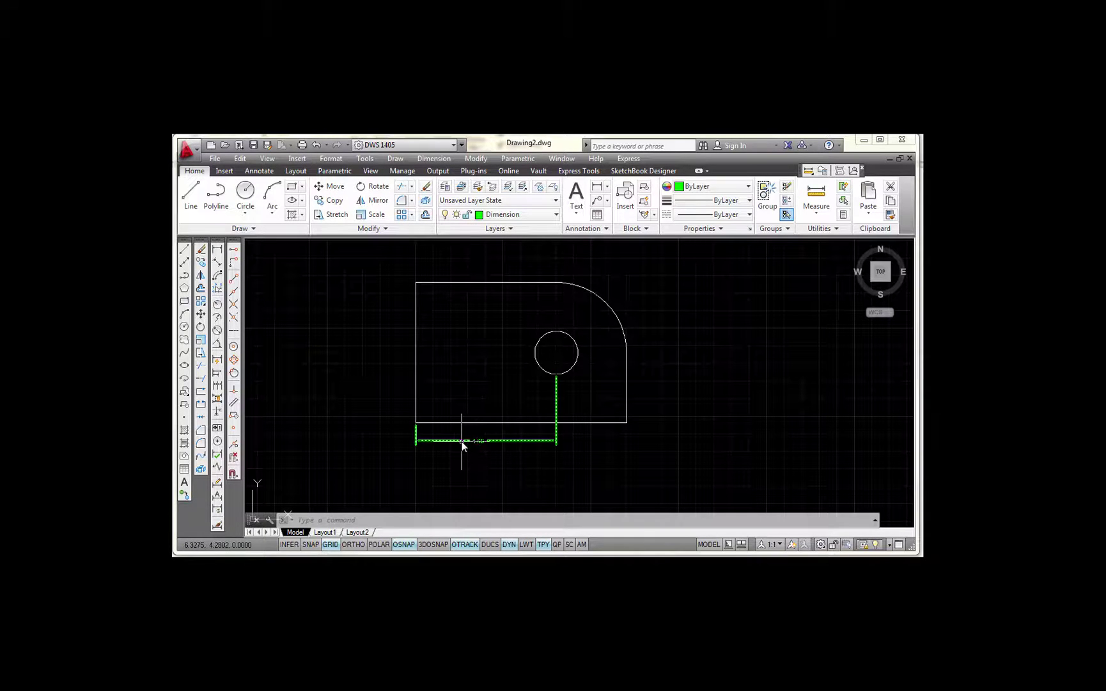
Add a baseline dimension from the same origin to the plate's lower-right corner for the overall width.
click(217, 379)
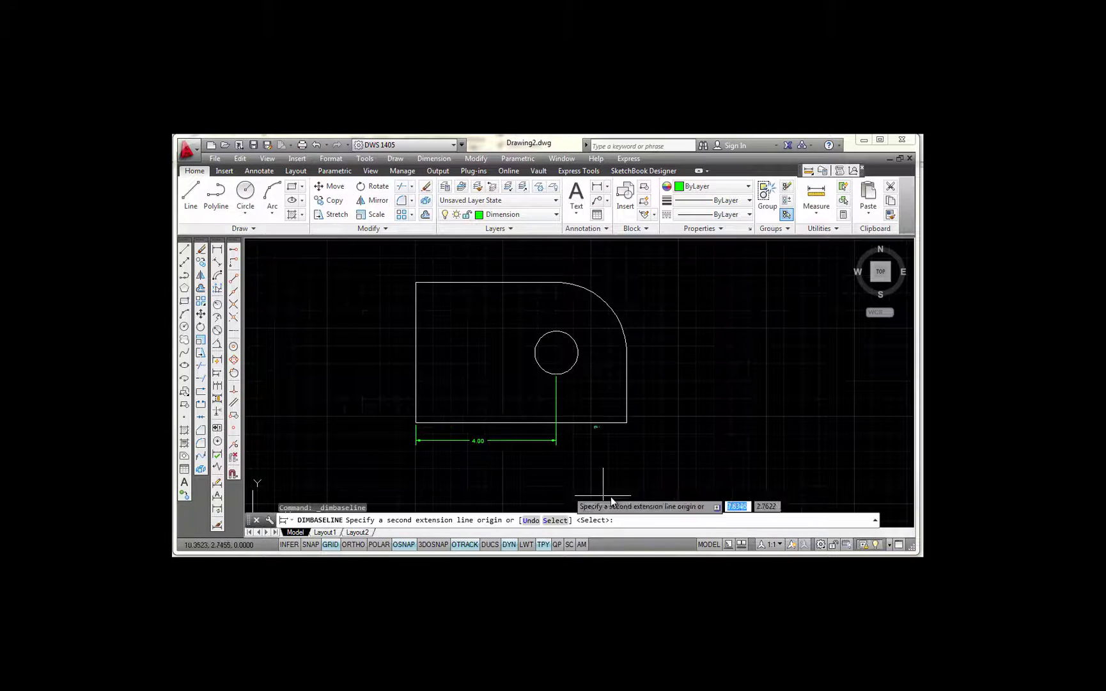
click(627, 424)
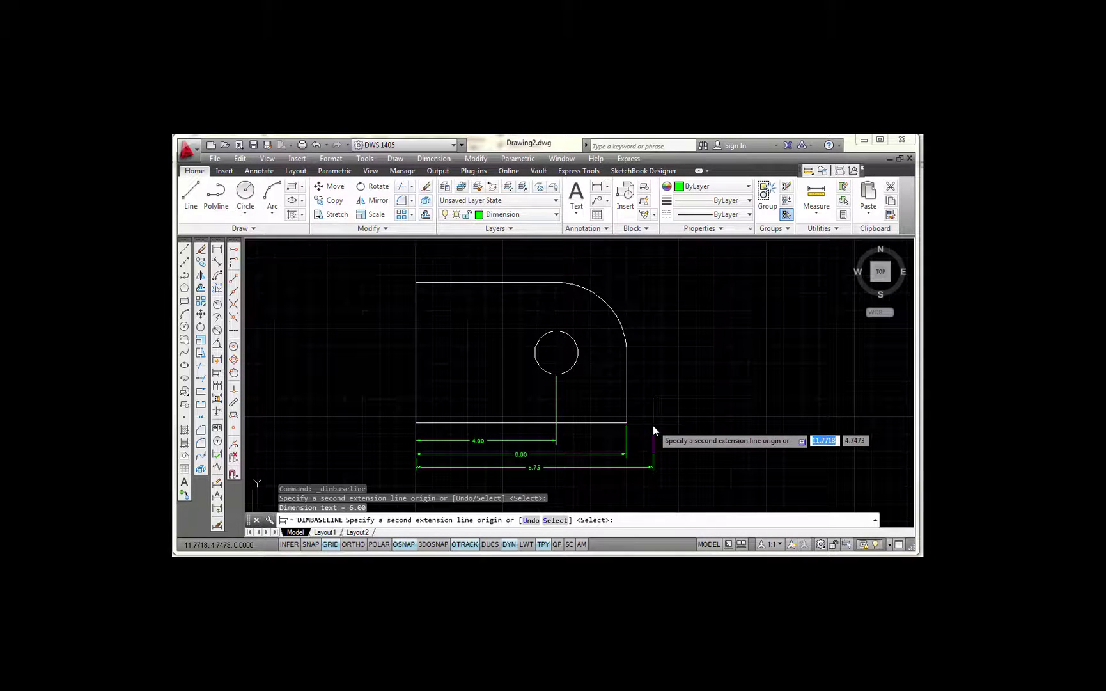
key(Escape)
scroll(546, 461, up, 2)
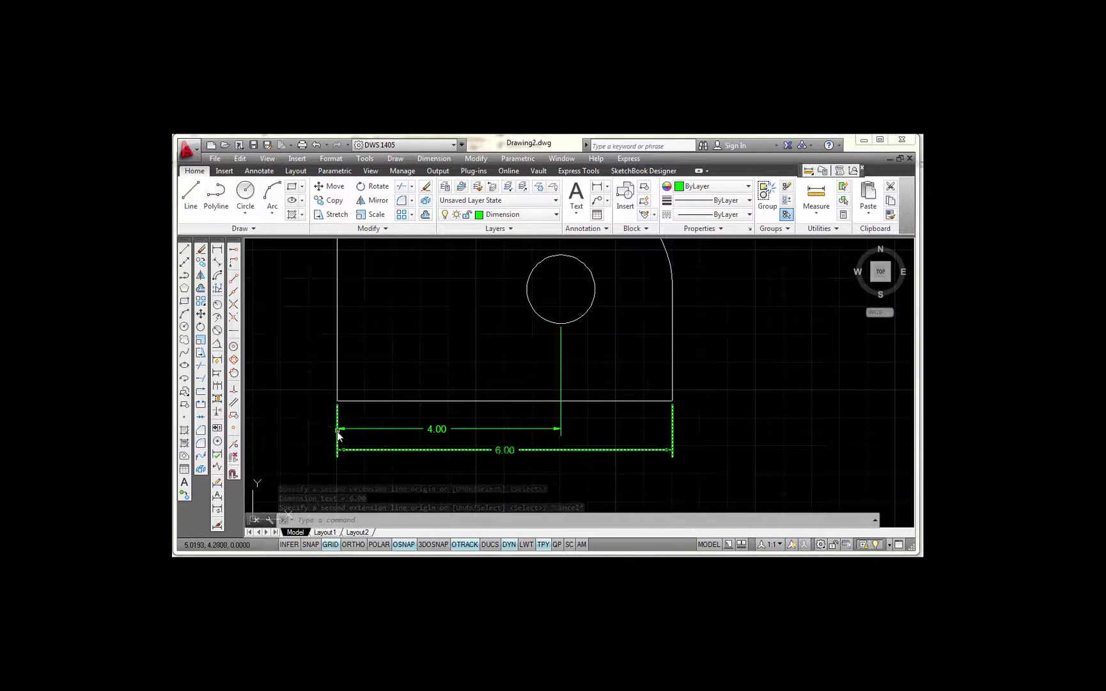
Delete both horizontal dimensions below the plate.
click(424, 421)
click(353, 465)
key(Delete)
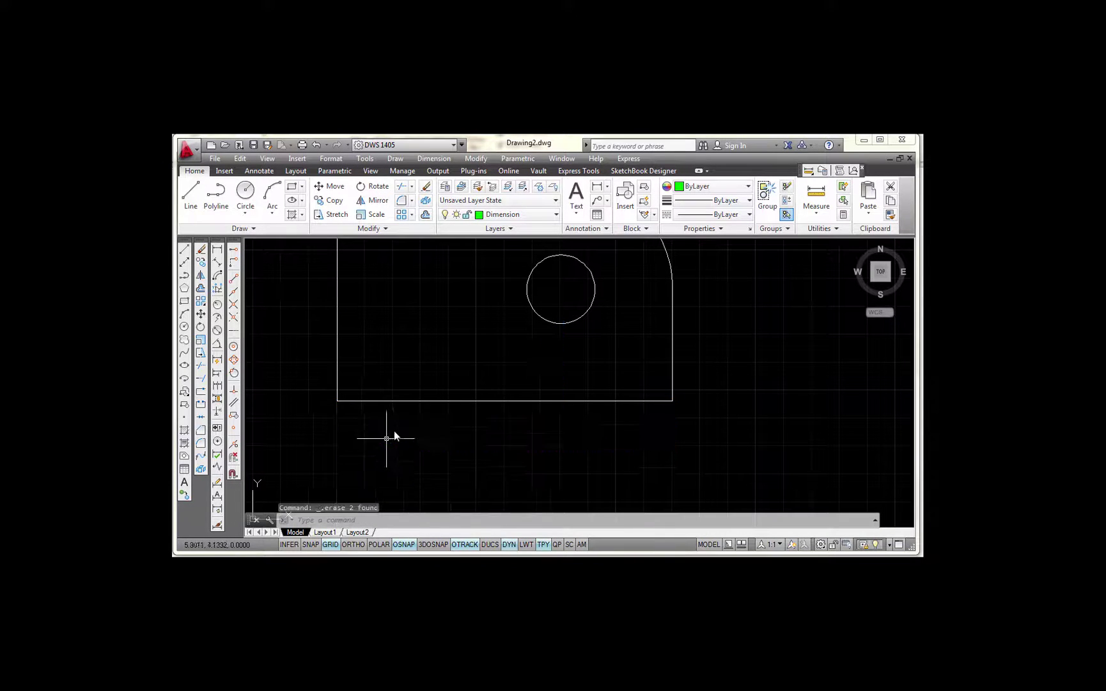
Recreate the horizontal linear dimension from the plate's lower-left corner to the hole's bottom, placing it slightly farther below the plate.
click(217, 252)
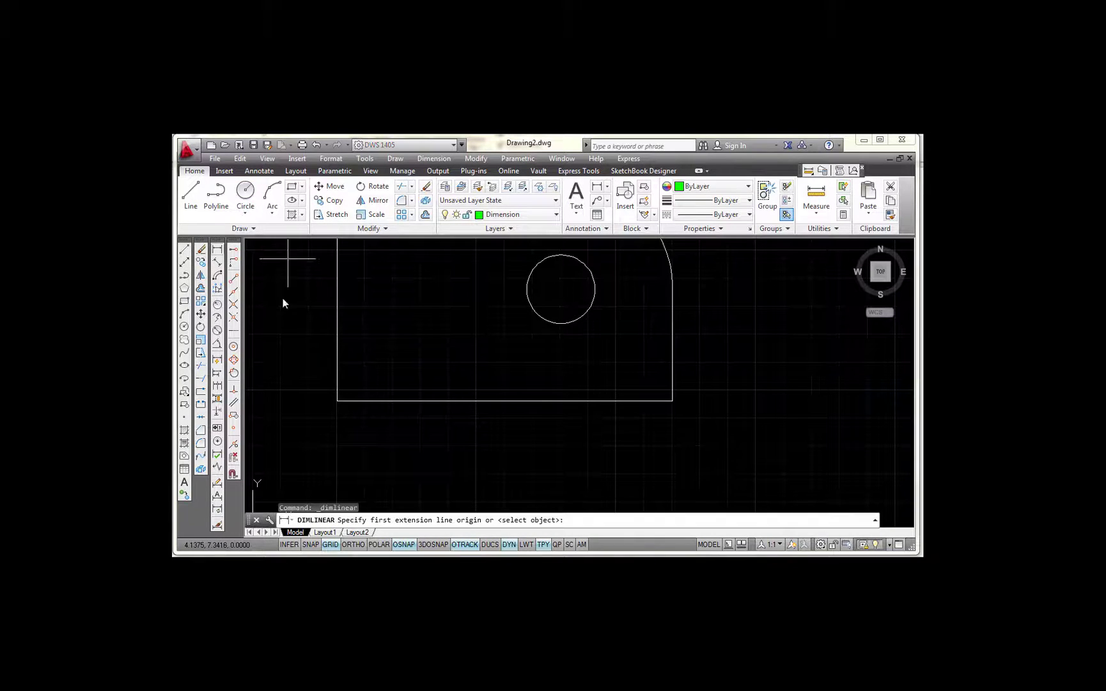
click(337, 402)
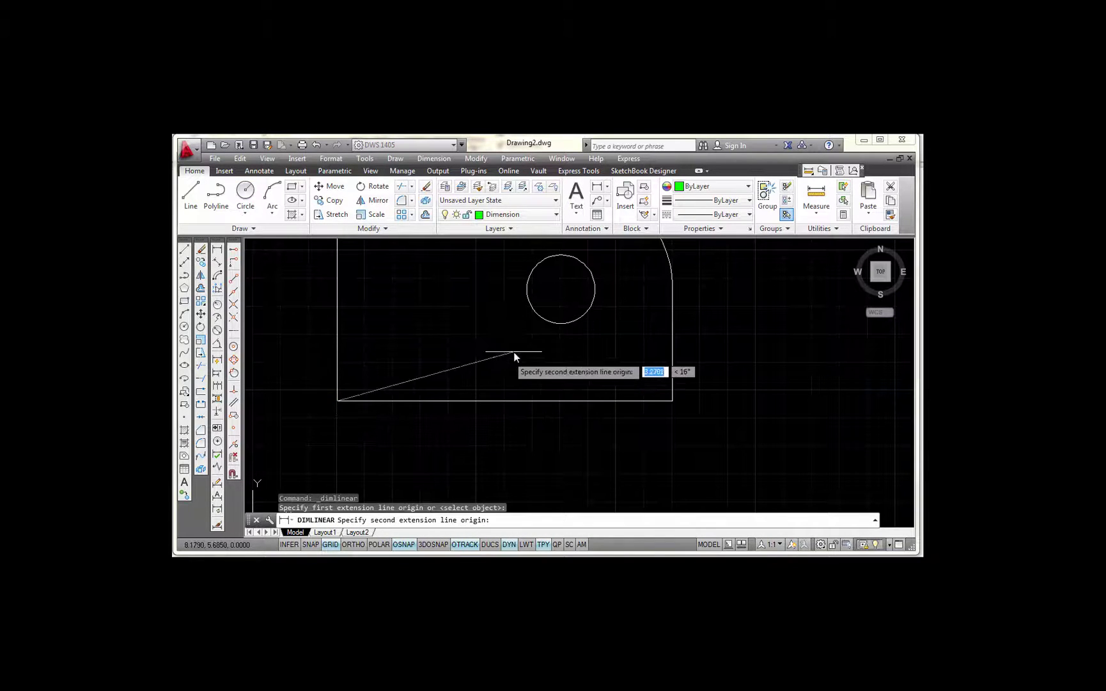
click(560, 324)
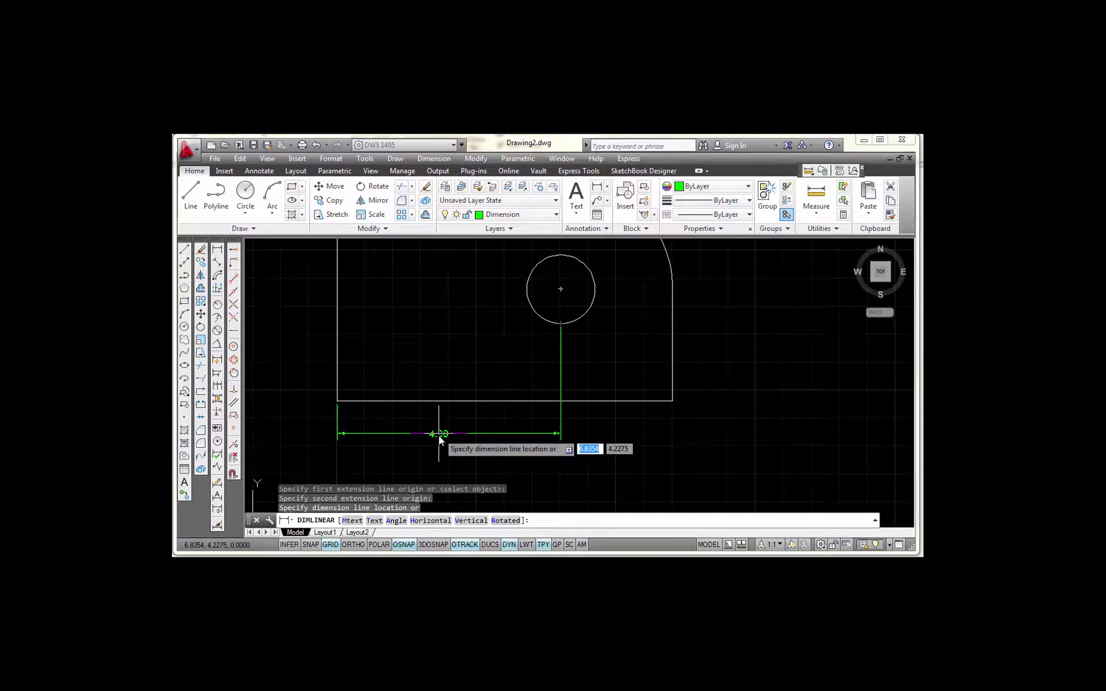
click(441, 436)
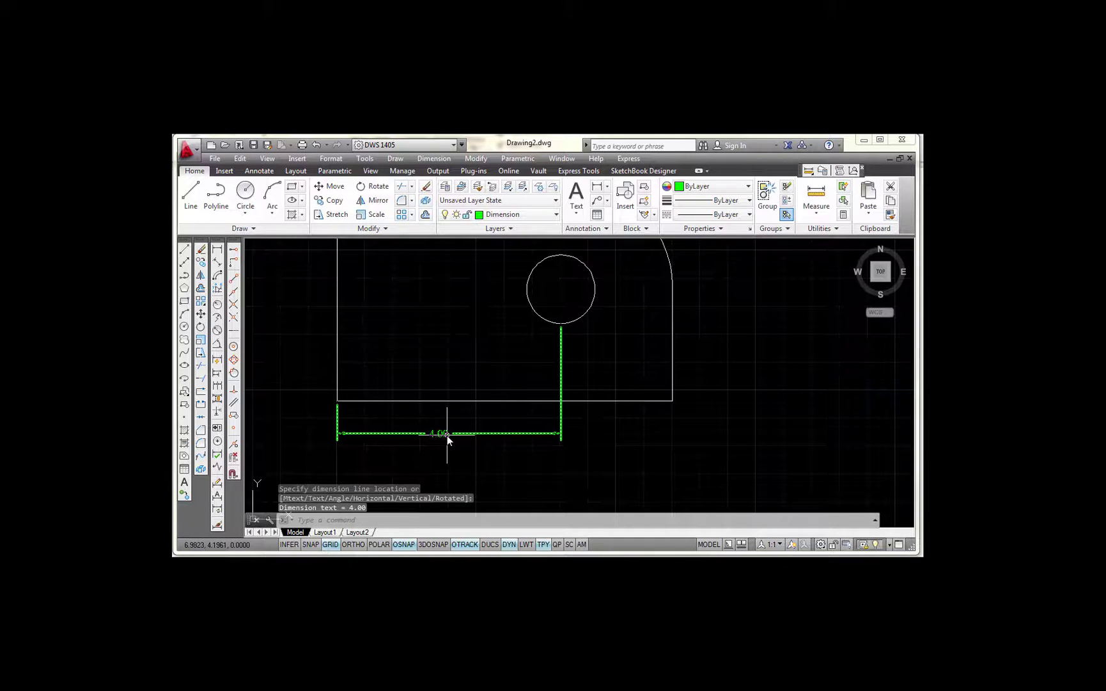
Add a baseline dimension from the same origin to the plate's lower-right corner for the overall width.
click(218, 378)
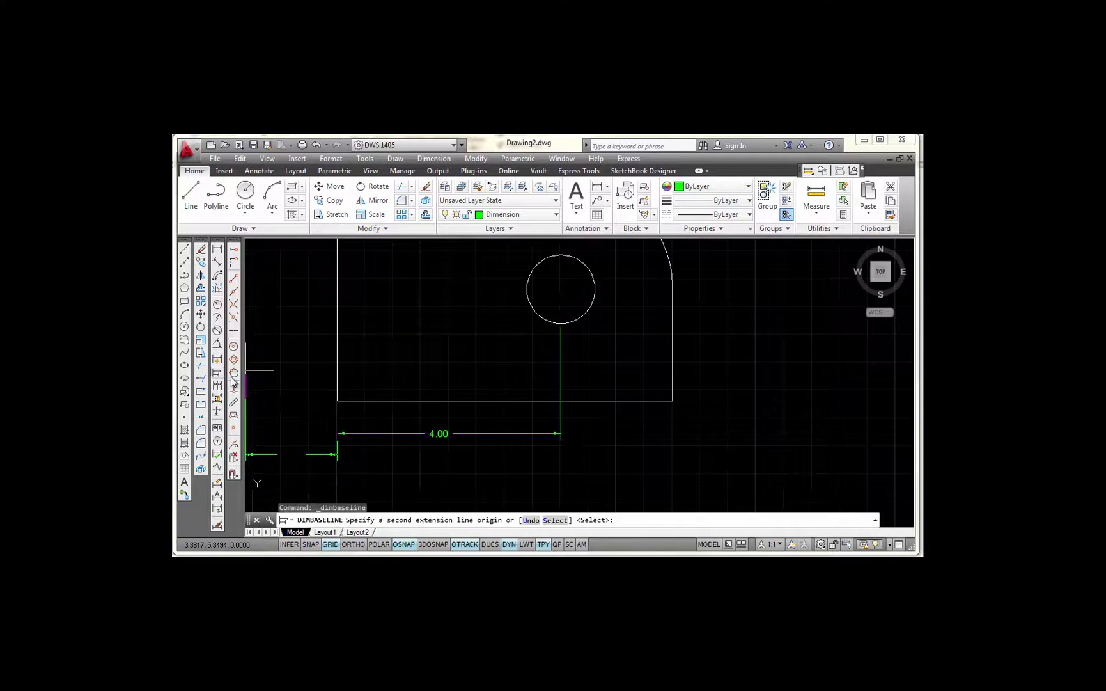
click(672, 402)
key(Escape)
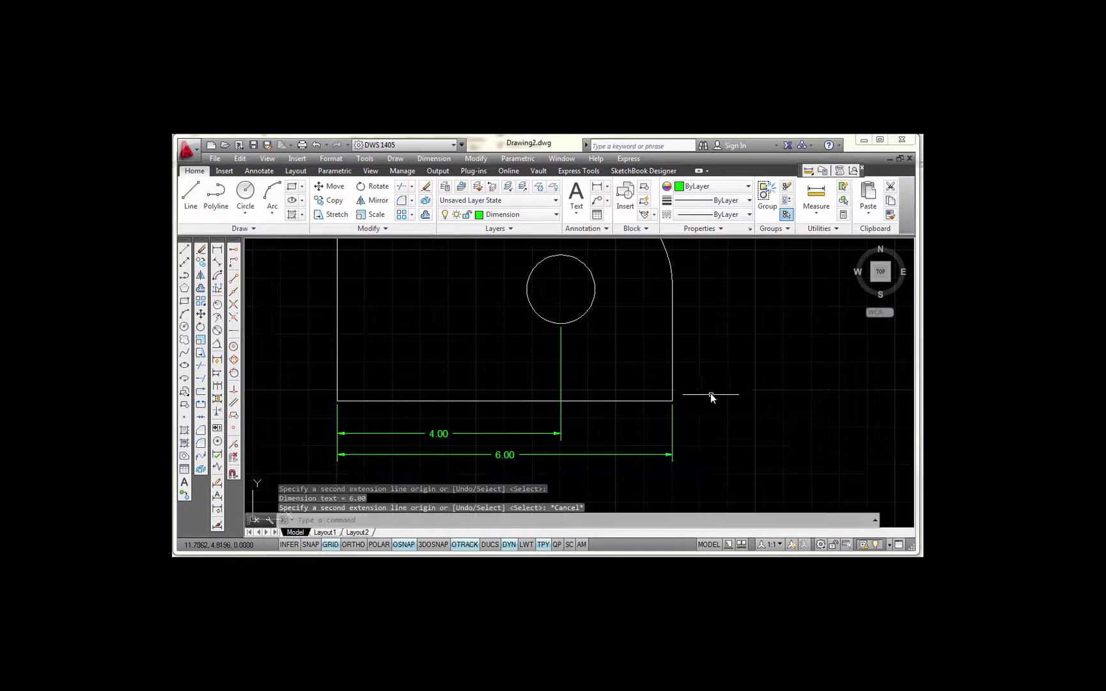
Add a vertical linear dimension from the plate's lower-left corner to the hole's left quadrant, placed just left of the plate.
scroll(768, 402, down, 3)
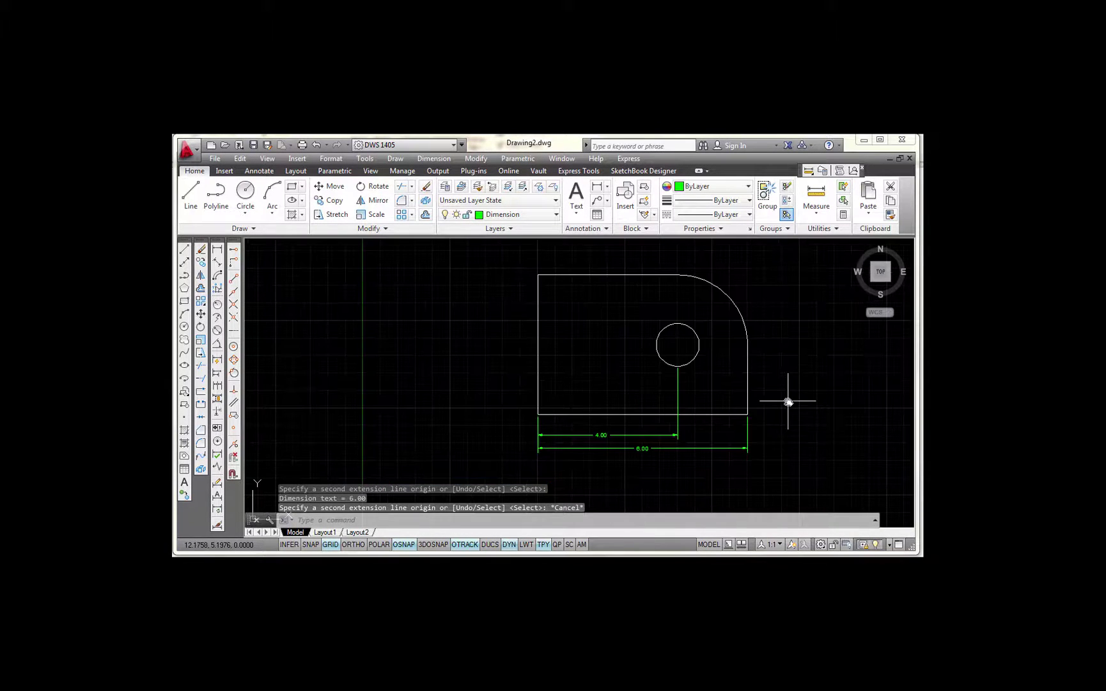
click(217, 252)
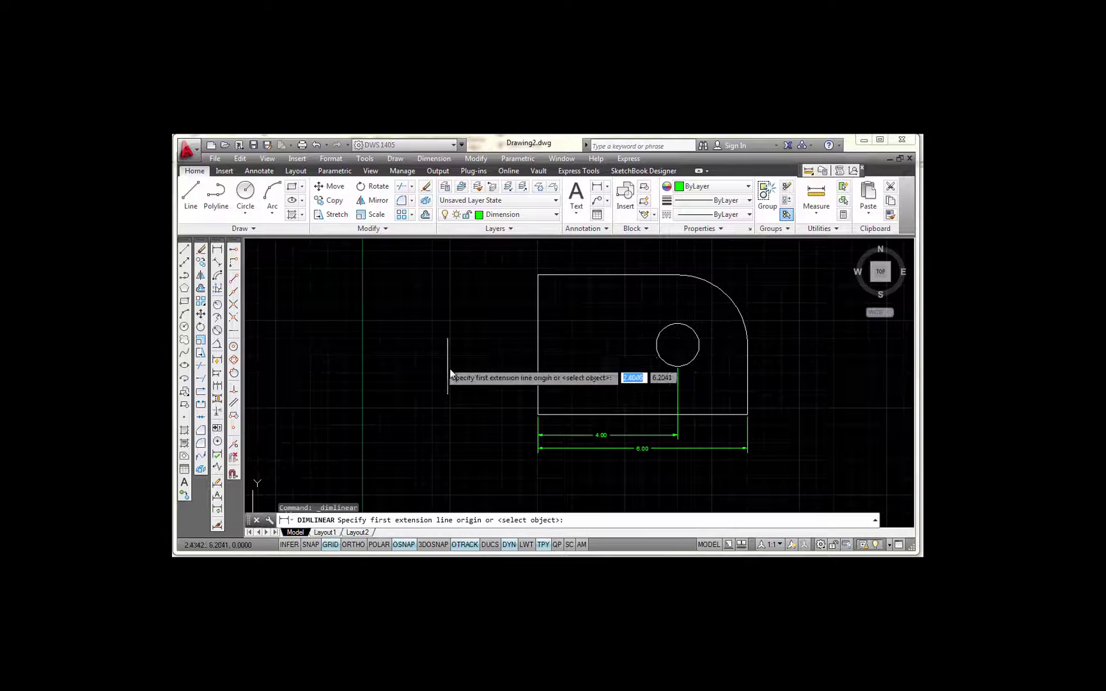
click(538, 415)
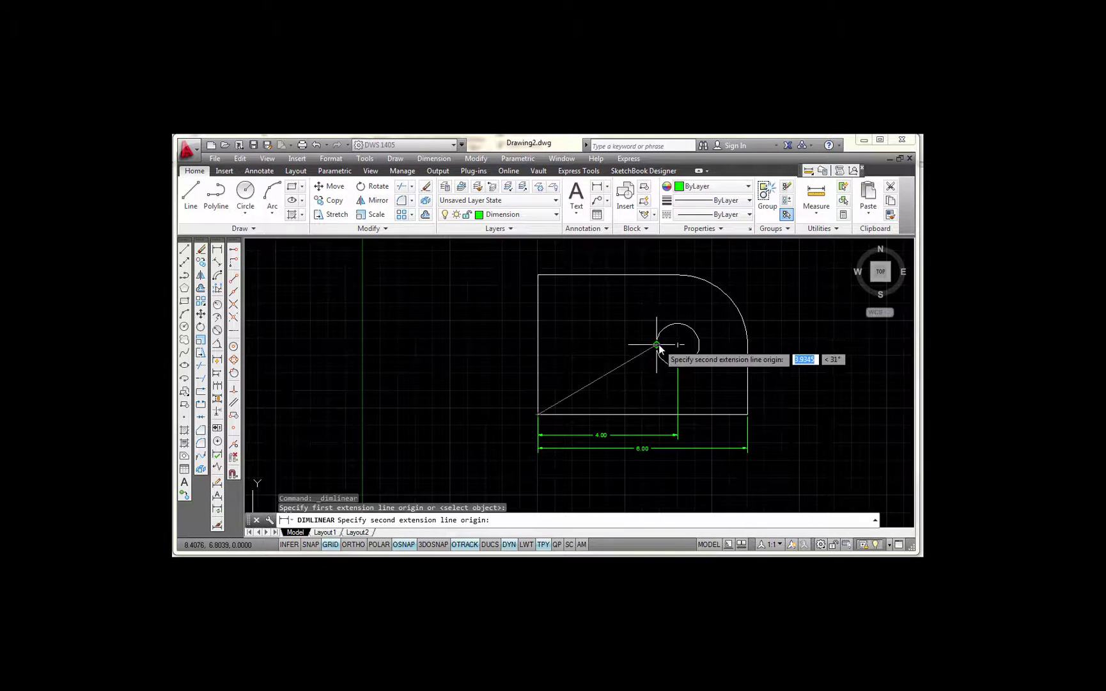
click(656, 345)
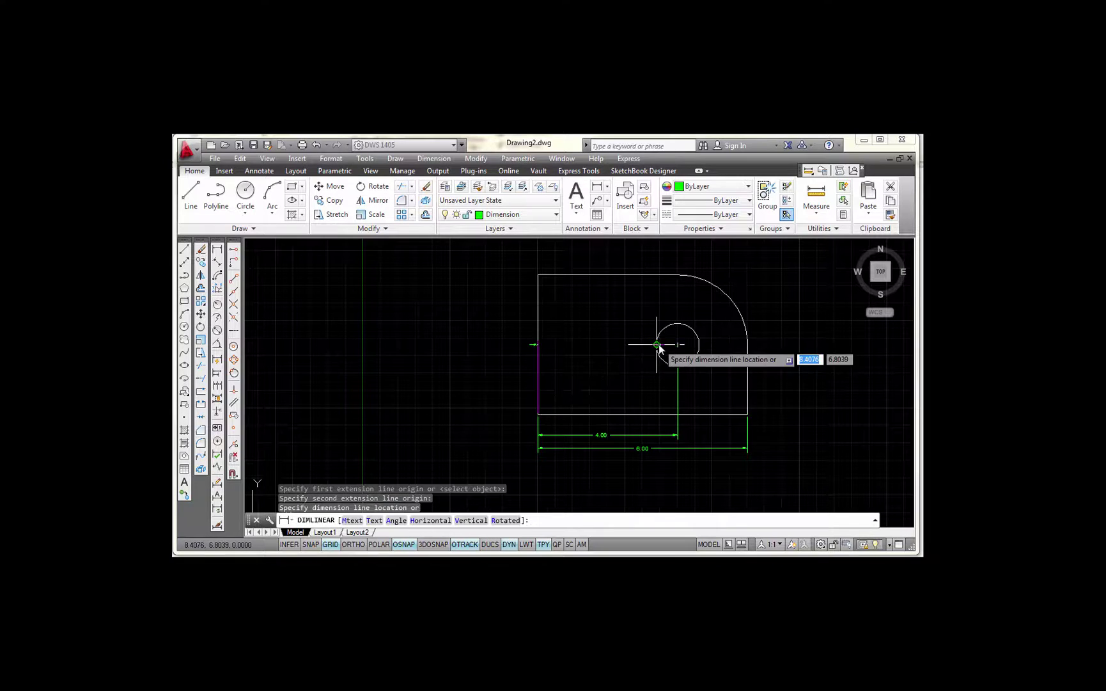
click(515, 381)
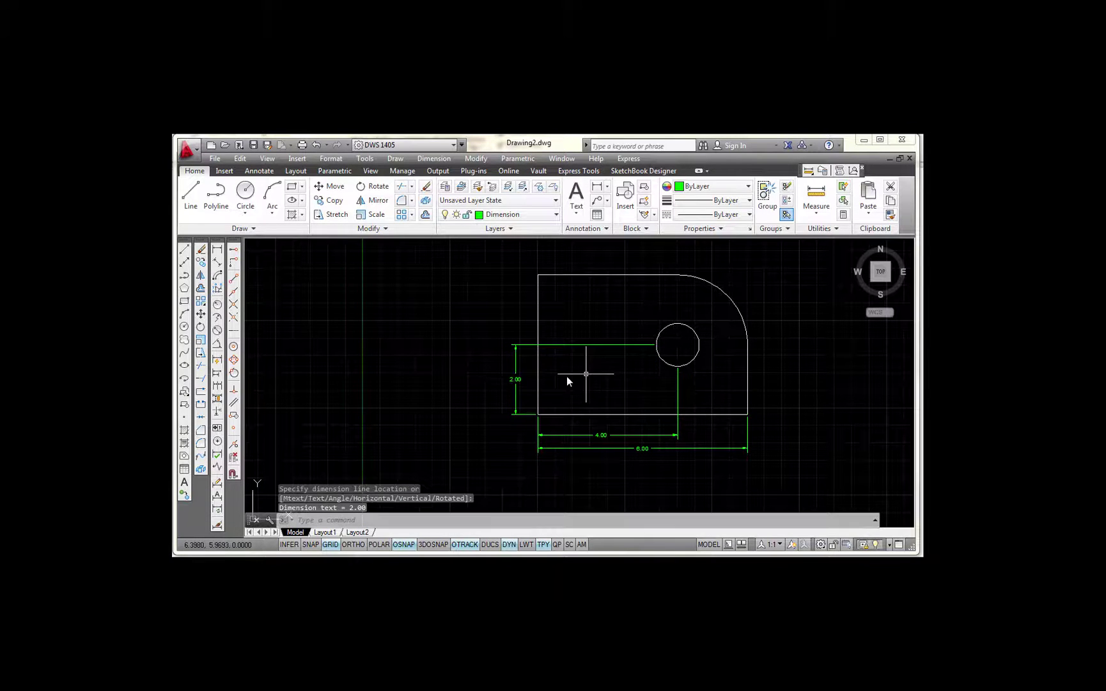
Add a baseline dimension from the vertical dimension's origin to the plate's upper-left corner for the overall height.
click(217, 372)
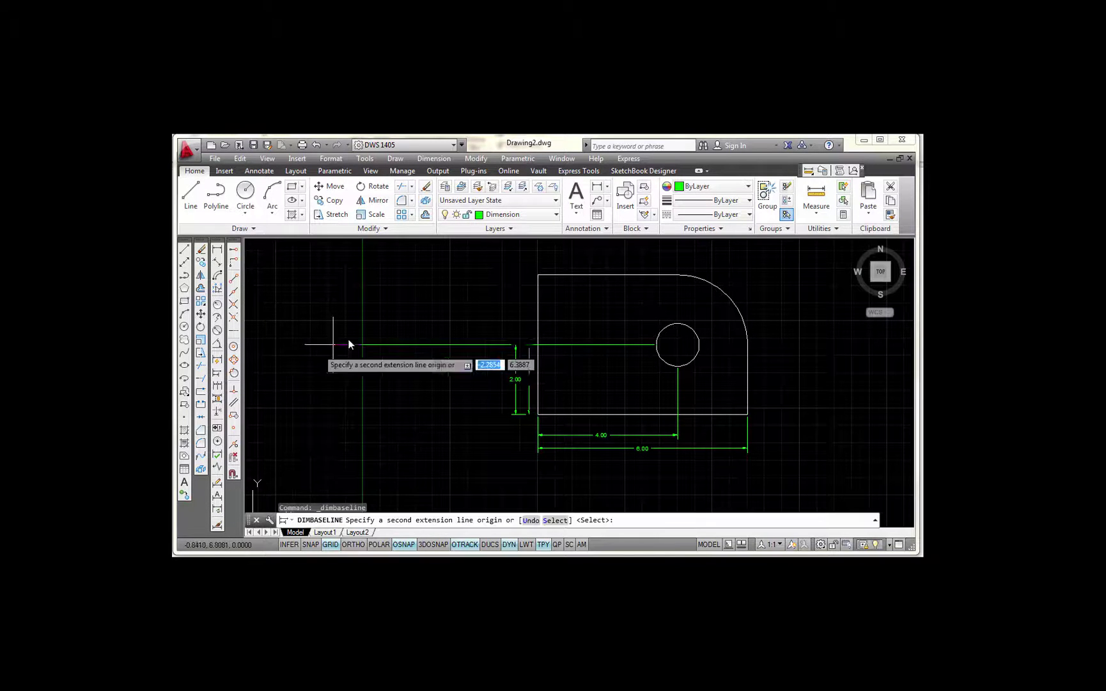
click(534, 275)
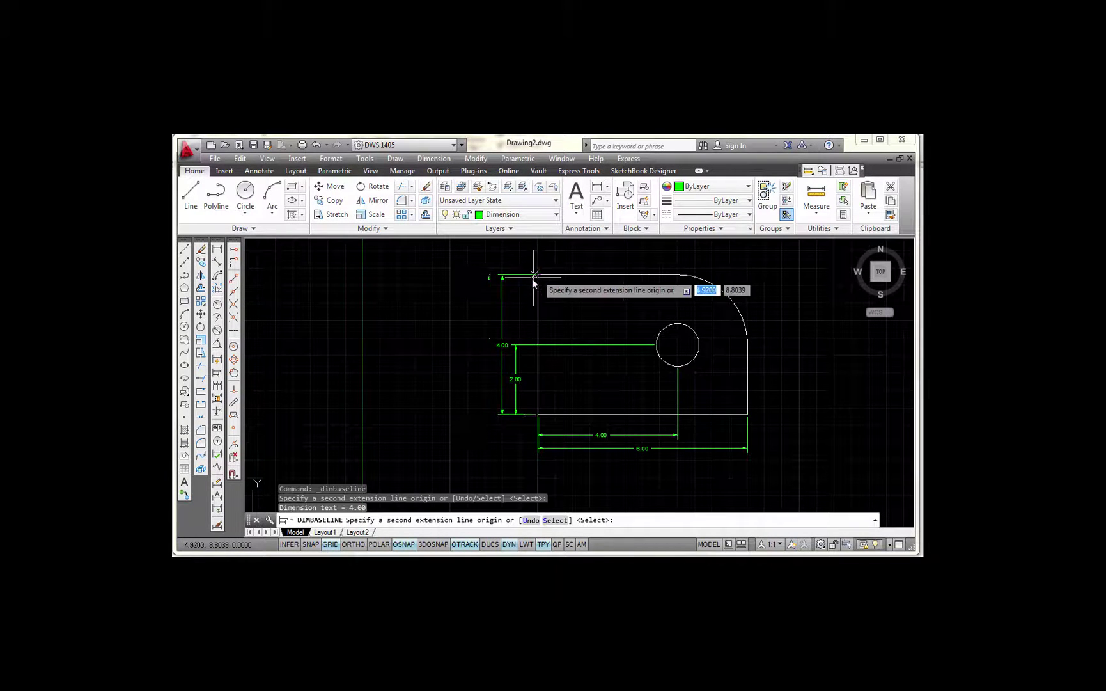
key(Escape)
Add a radius dimension to the plate's rounded upper-right corner, with its text outside the arc at the upper right.
scroll(538, 362, up, 2)
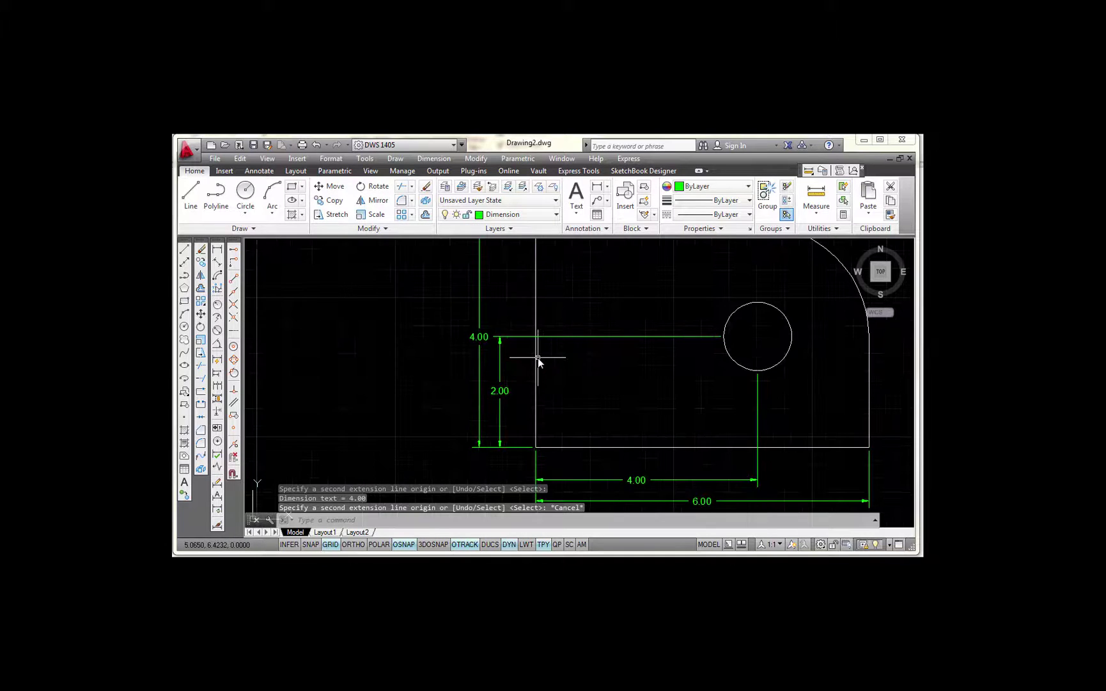
scroll(633, 374, down, 2)
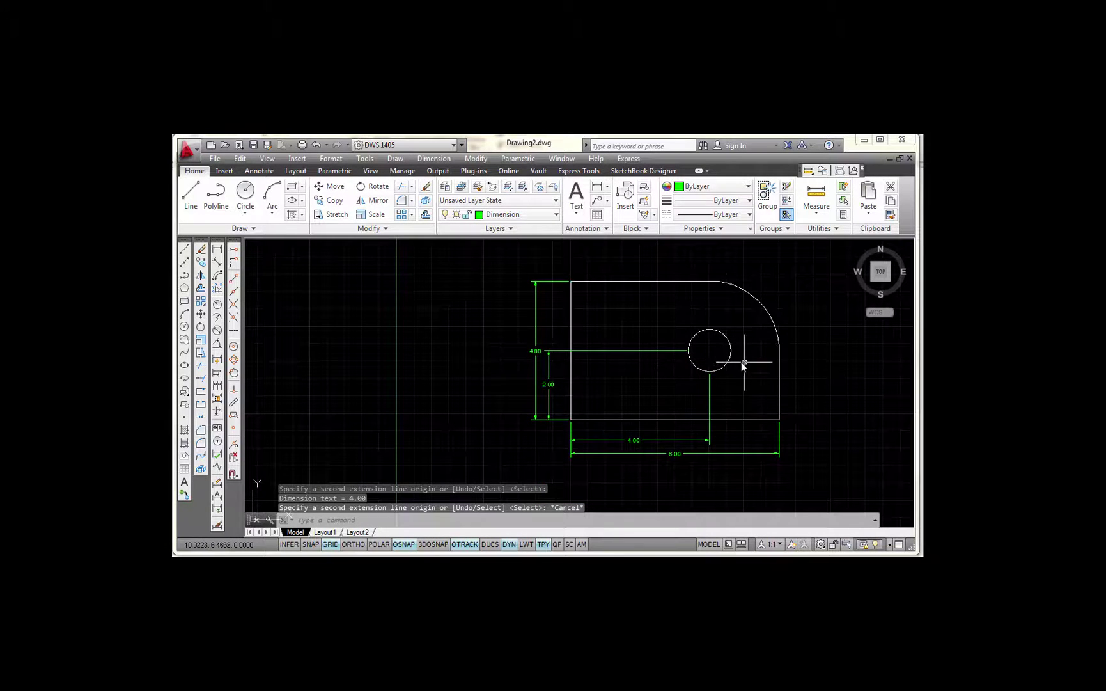
middle_drag(743, 365, 636, 359)
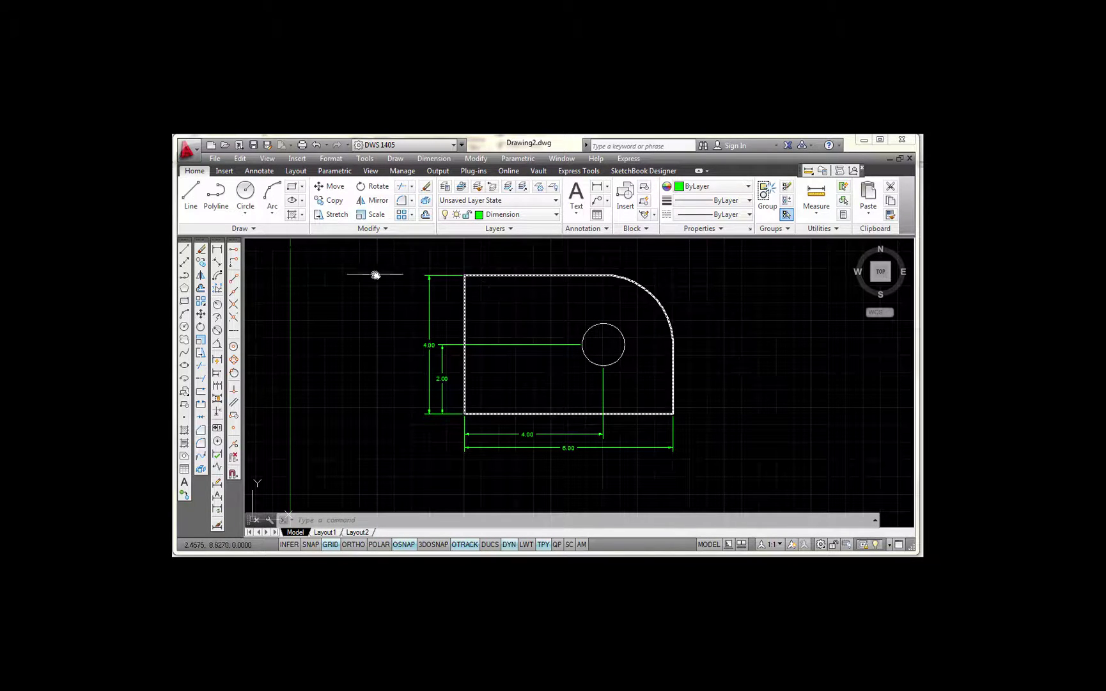
click(218, 305)
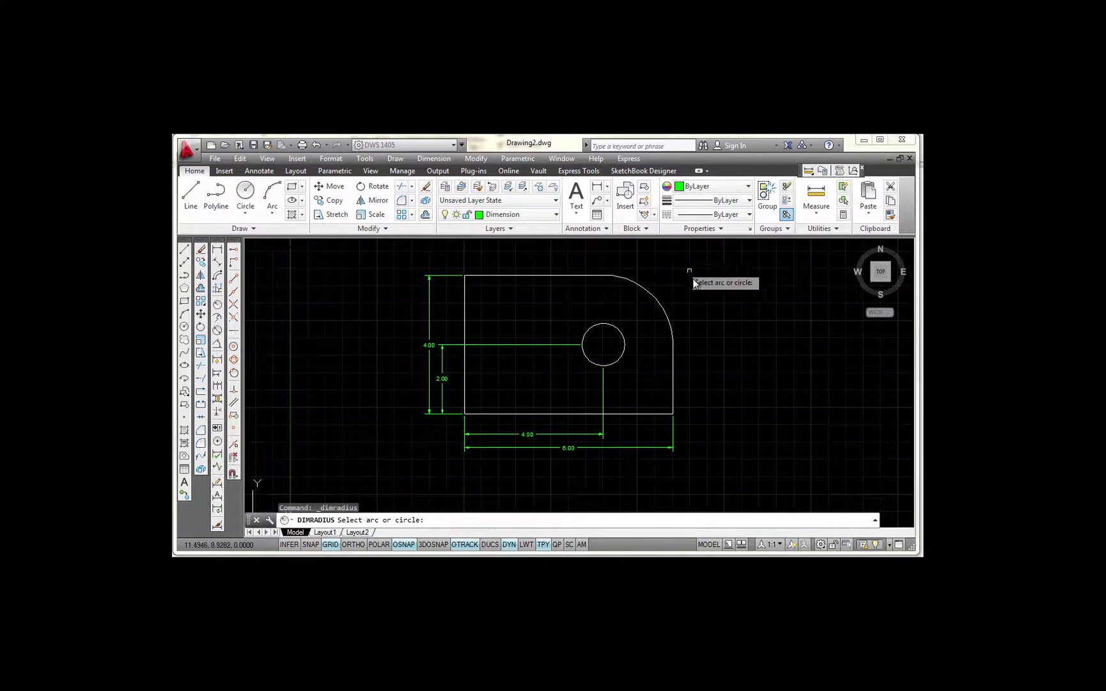
click(659, 303)
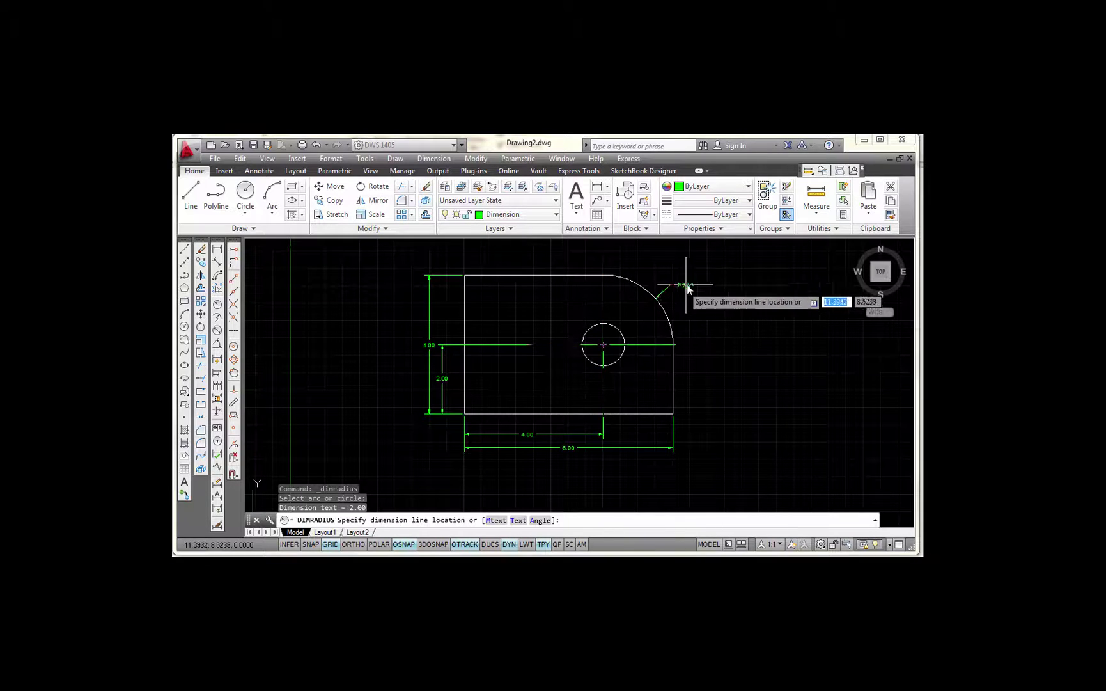
scroll(700, 272, up, 2)
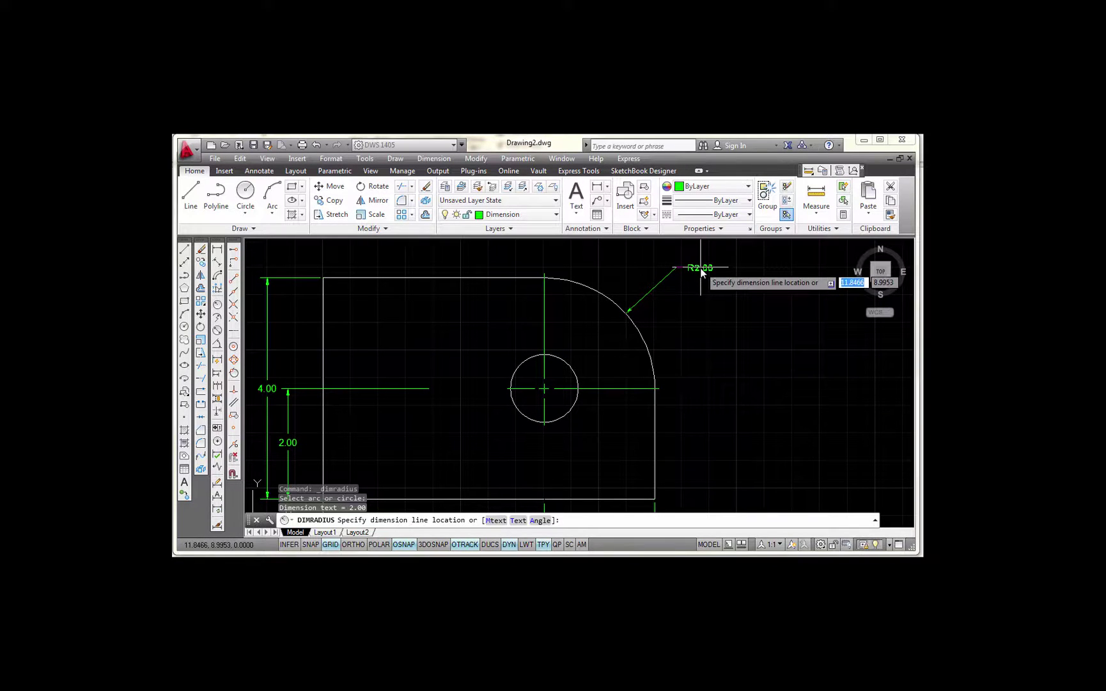
click(700, 271)
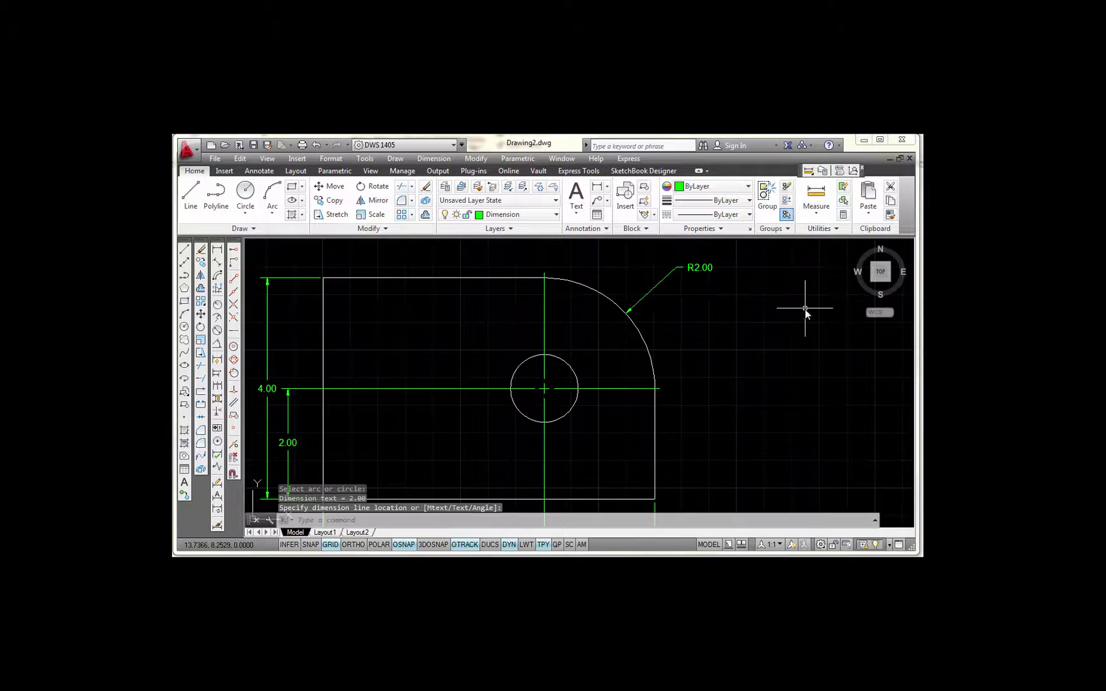
Add a diameter dimension to the hole, placing its text outside the plate just below the radius dimension's text.
scroll(755, 298, up, 1)
scroll(753, 301, down, 1)
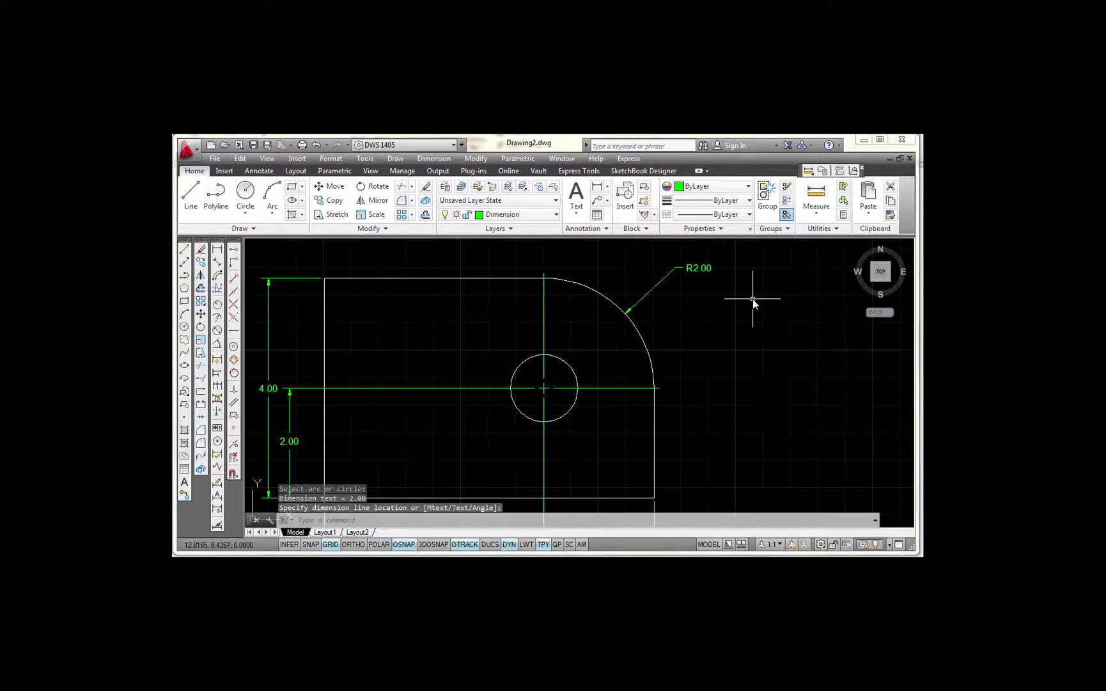
scroll(756, 324, down, 1)
middle_drag(756, 323, 743, 309)
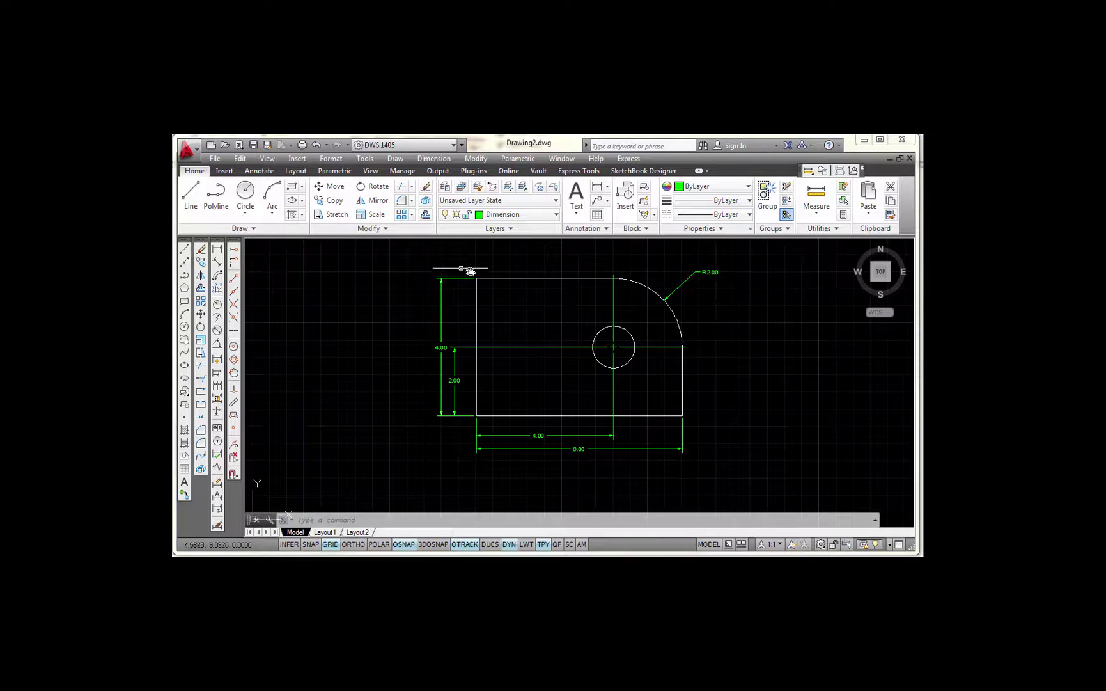
click(217, 330)
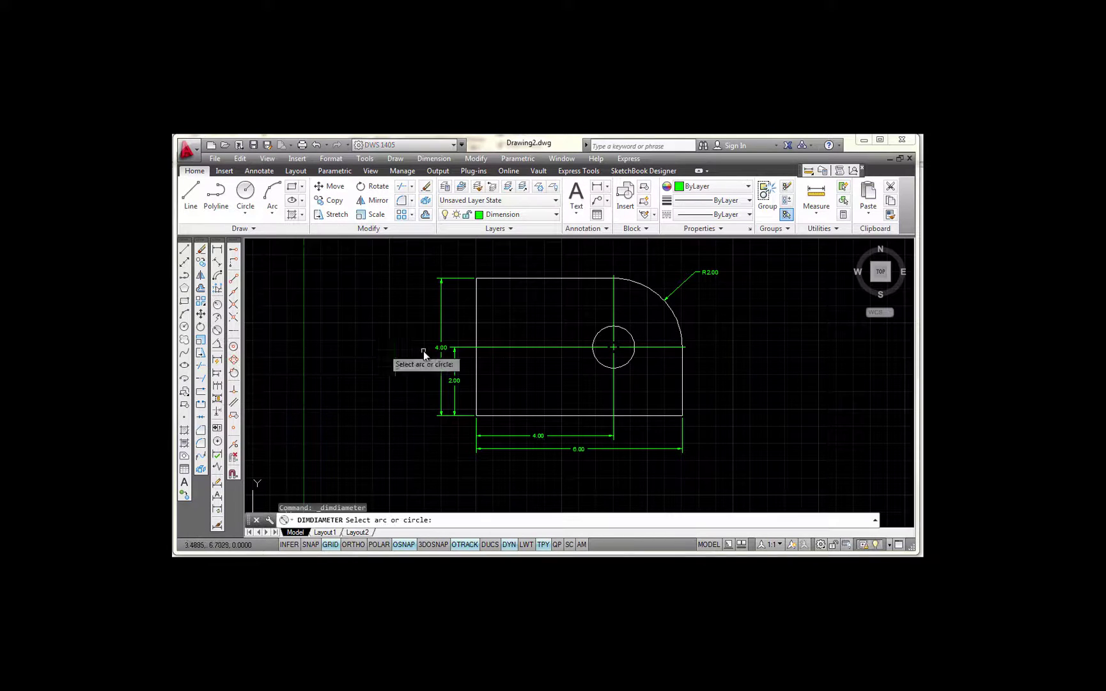
click(633, 339)
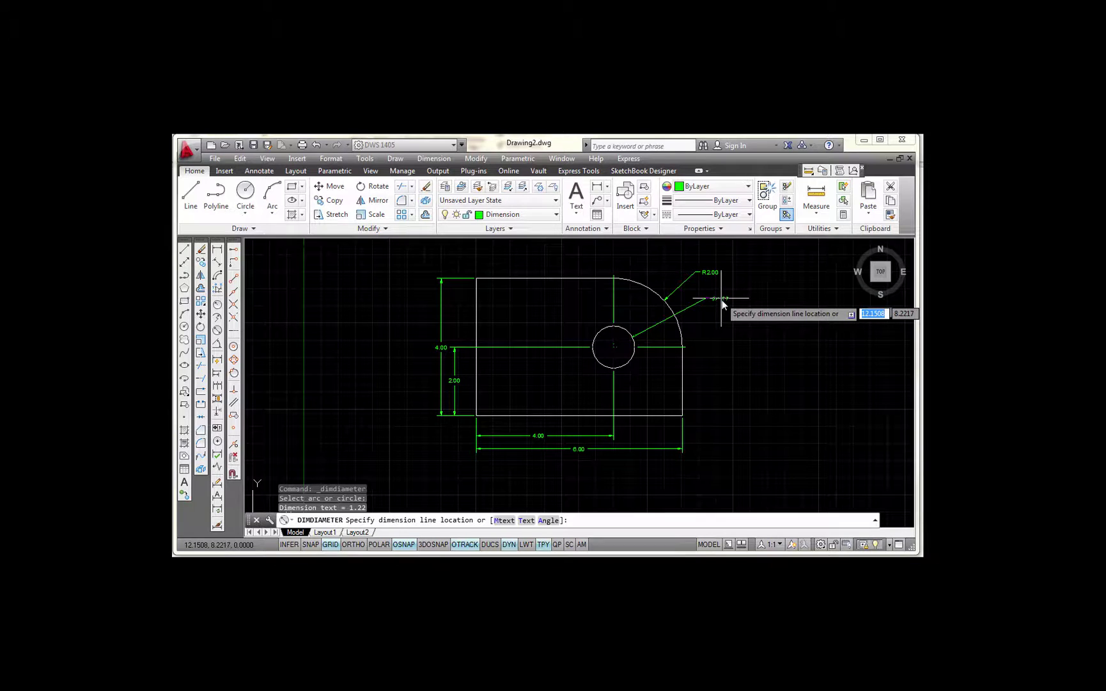
click(723, 304)
Change the rounded corner's radius dimension to the ASME Large Radii dimension style and clear the selection.
scroll(740, 294, up, 4)
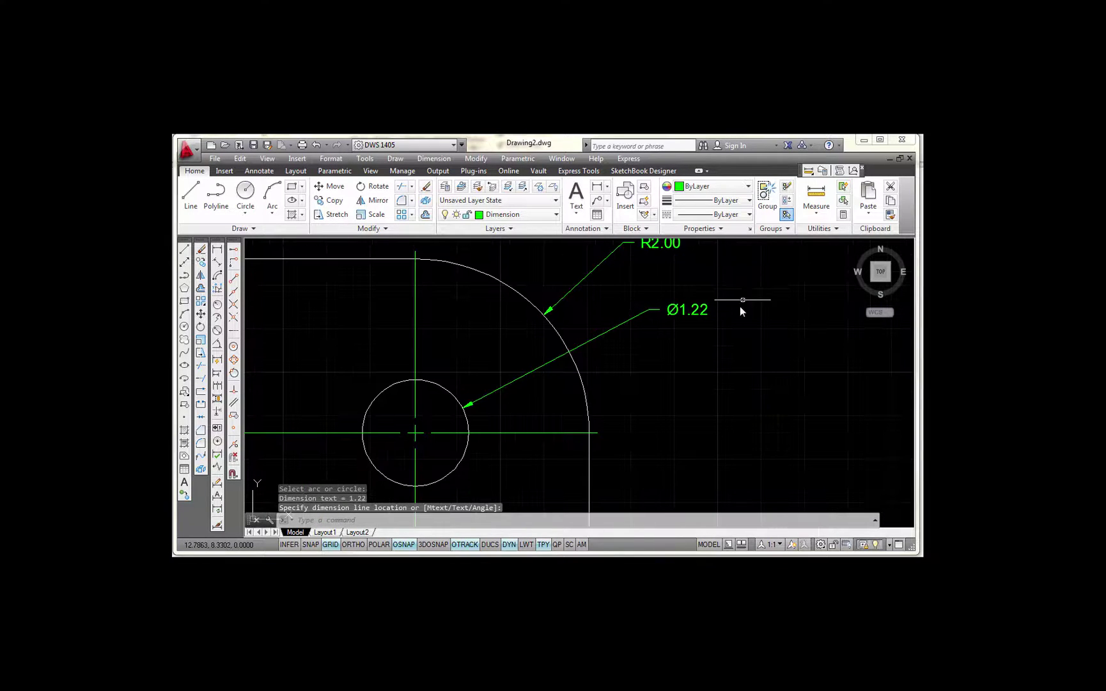
middle_drag(748, 300, 758, 326)
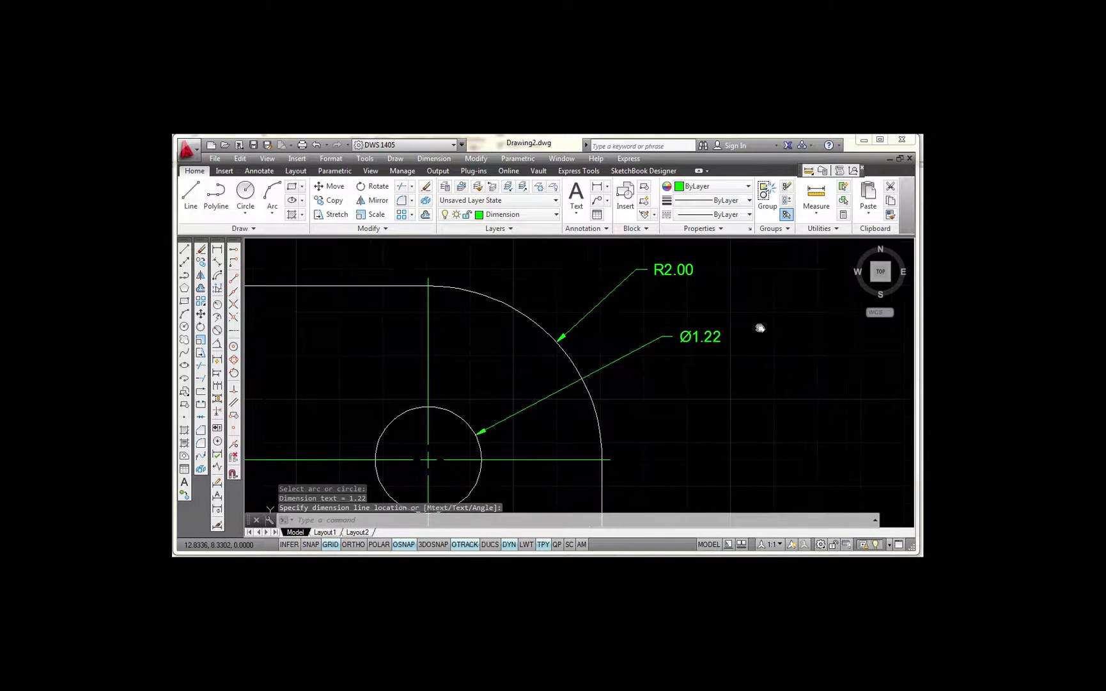
click(709, 335)
scroll(746, 290, down, 2)
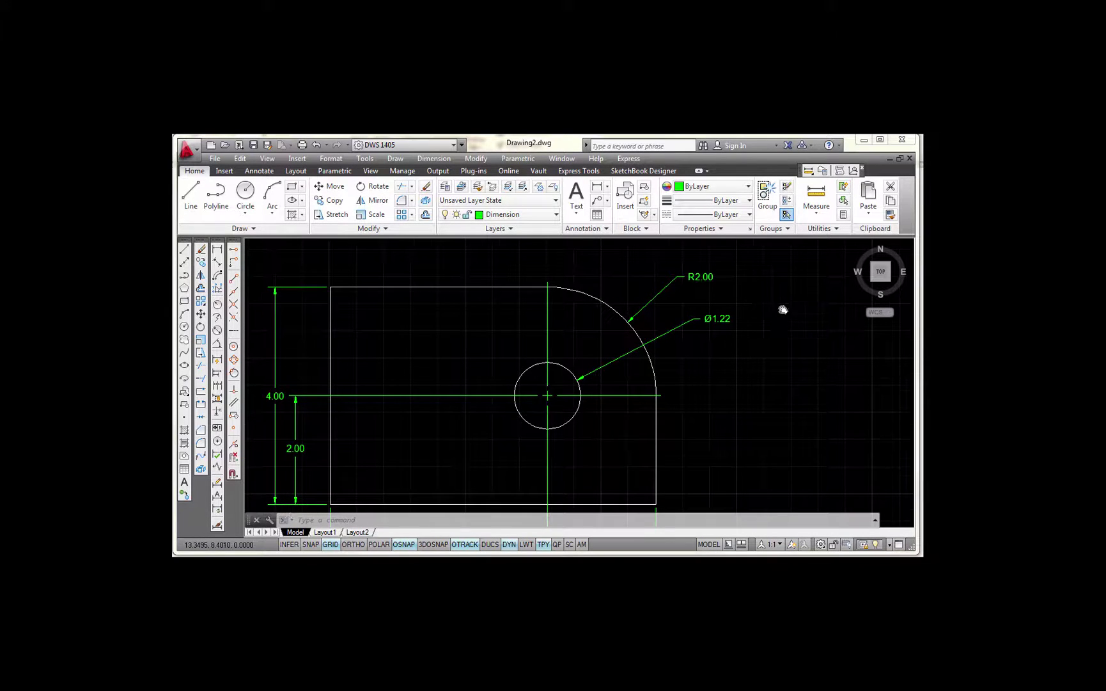
scroll(782, 310, down, 2)
middle_drag(780, 309, 772, 293)
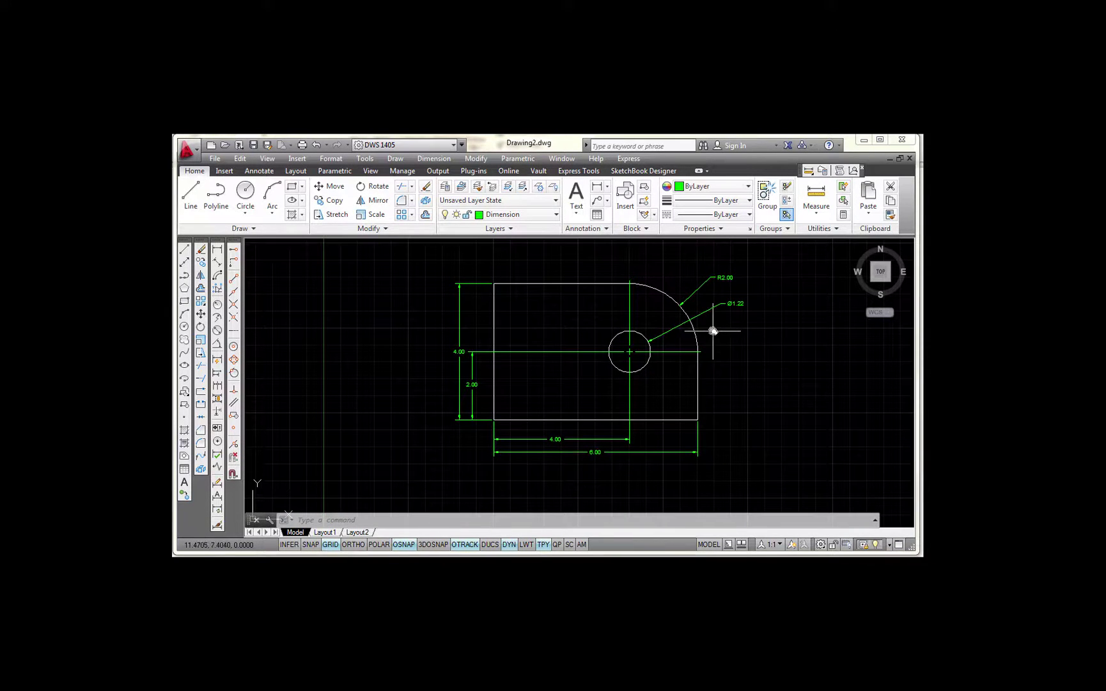
scroll(713, 330, up, 3)
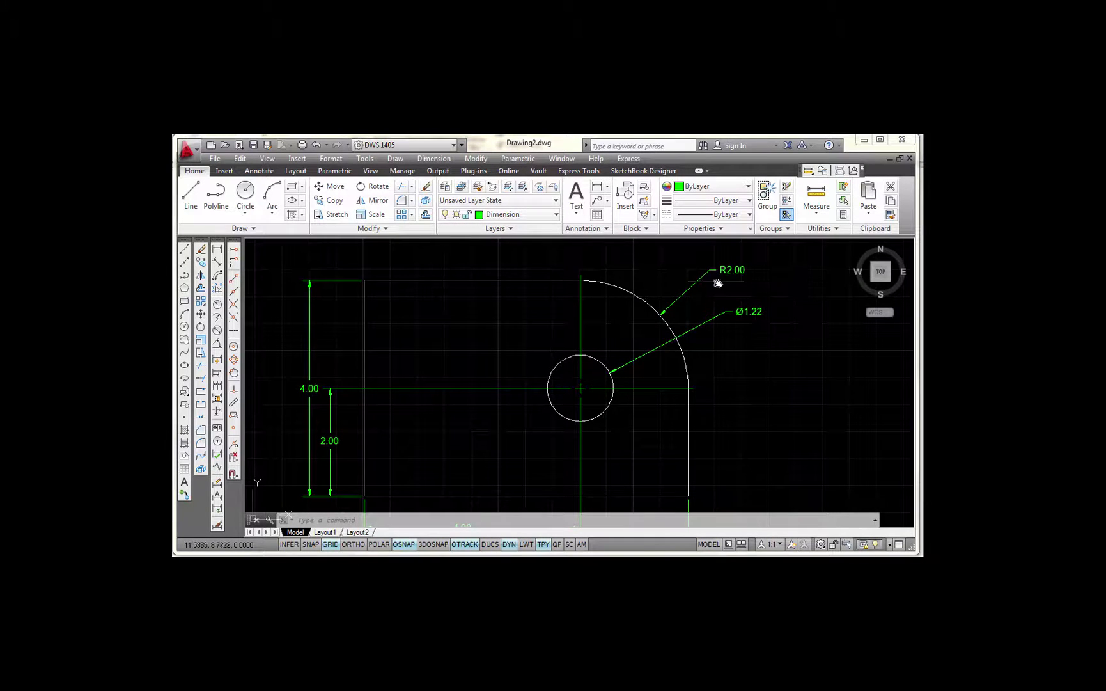
click(267, 176)
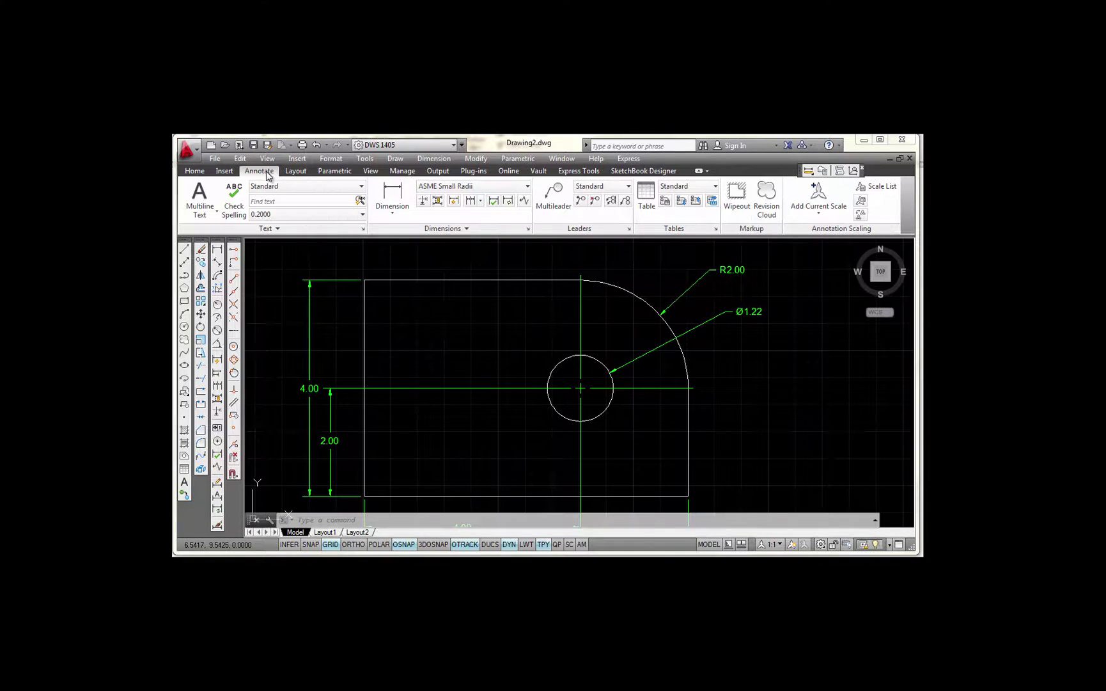
click(697, 287)
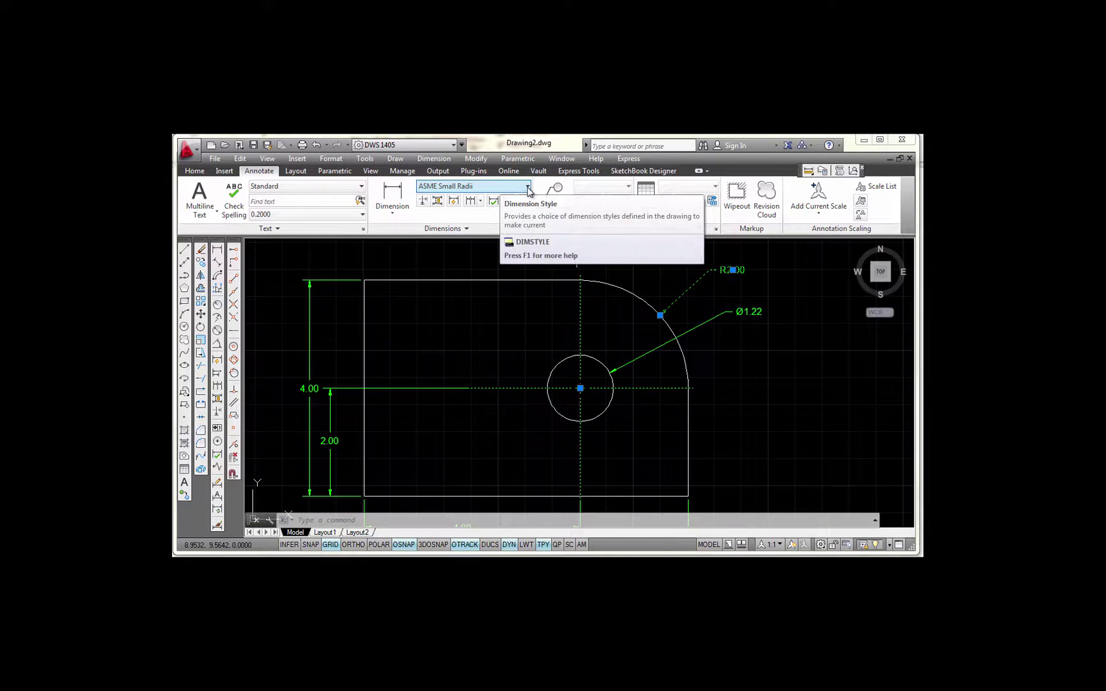
click(527, 186)
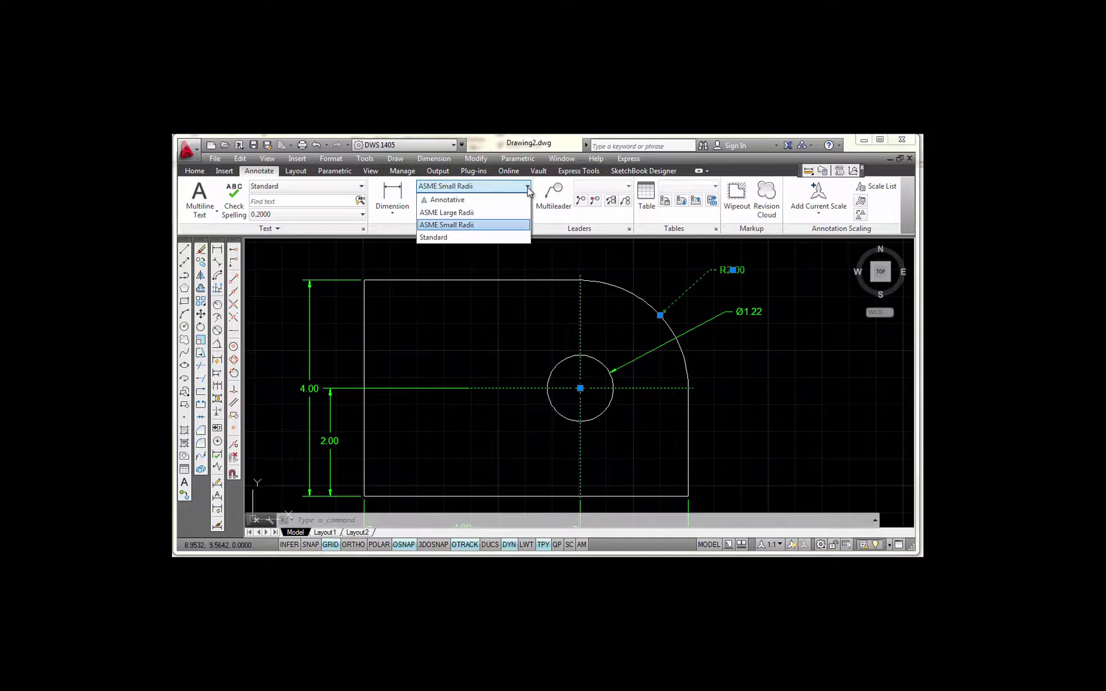
click(454, 212)
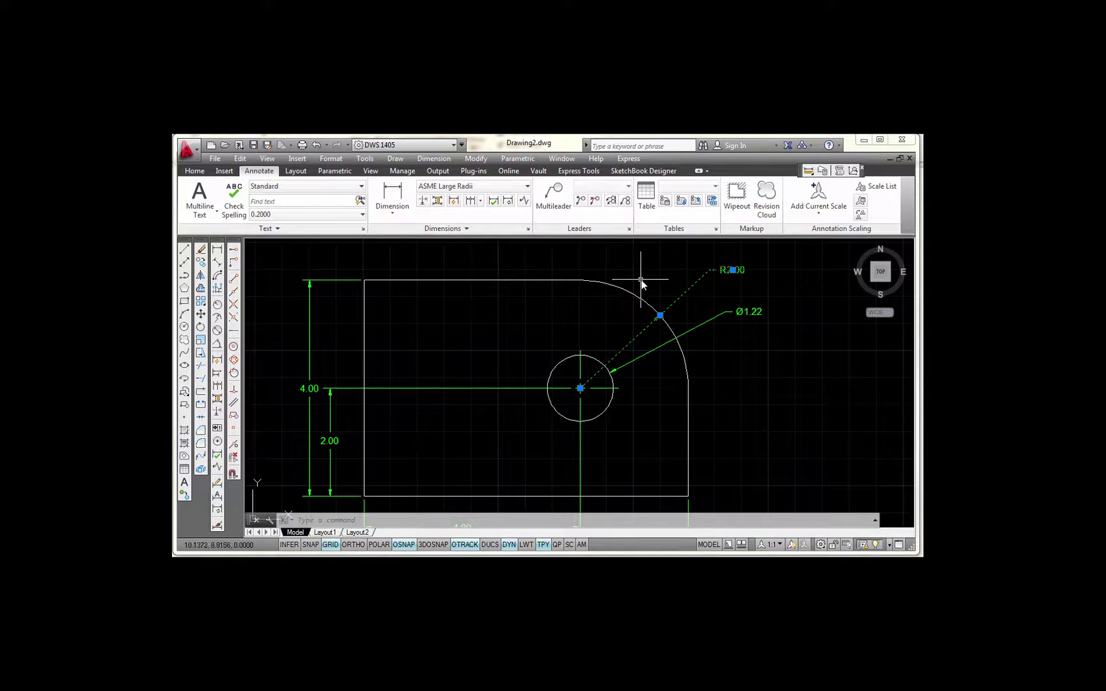
key(Escape)
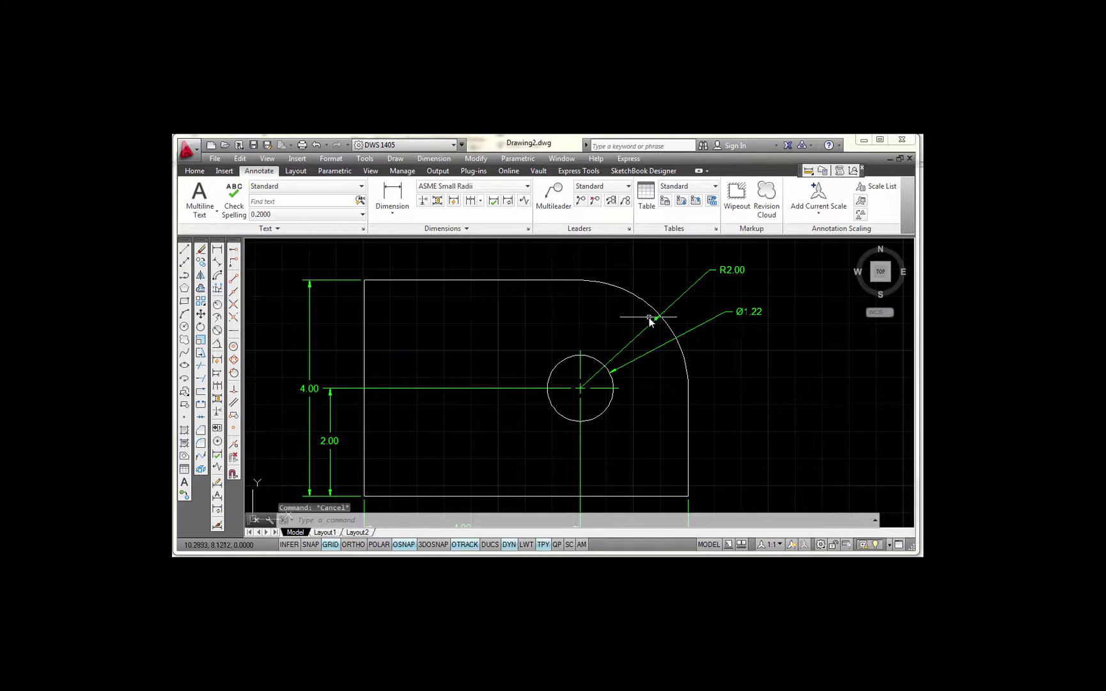
Move the radius dimension's text up and to the left along the arc, keeping it outside the plate.
click(725, 275)
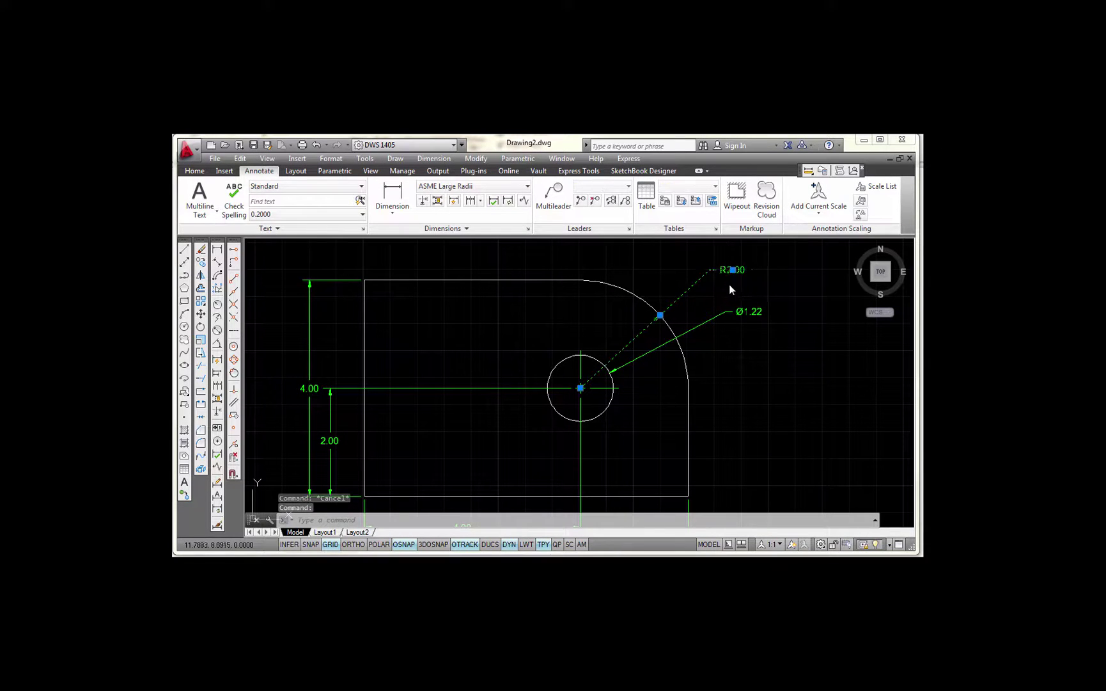
click(732, 270)
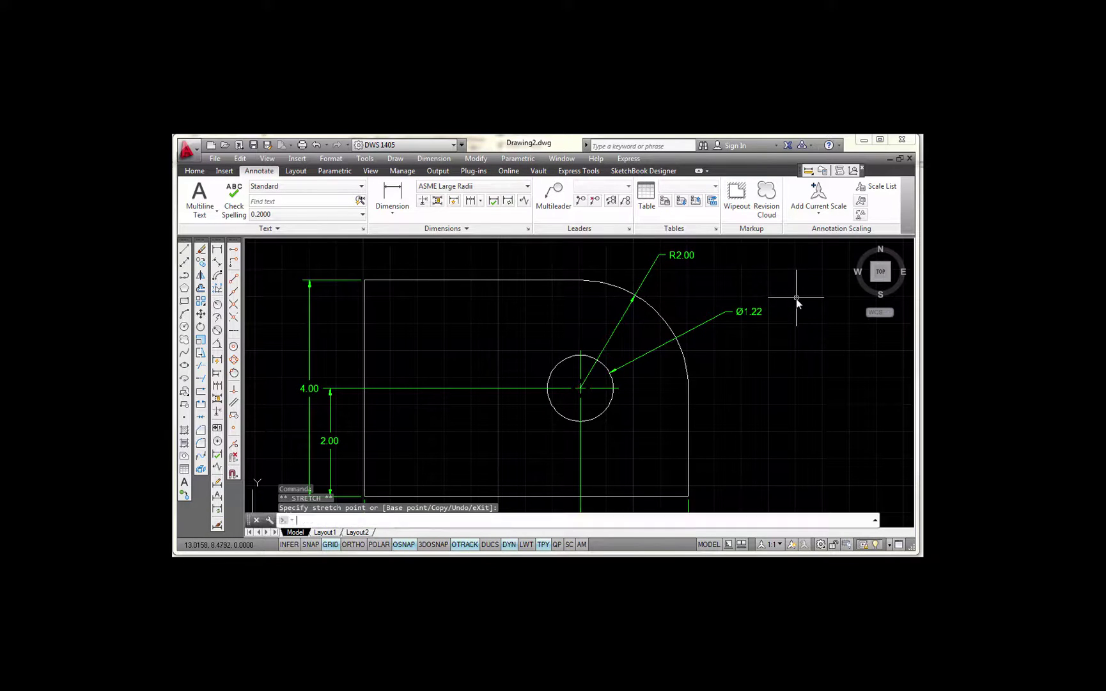
key(Escape)
middle_drag(651, 305, 662, 334)
scroll(662, 334, up, 2)
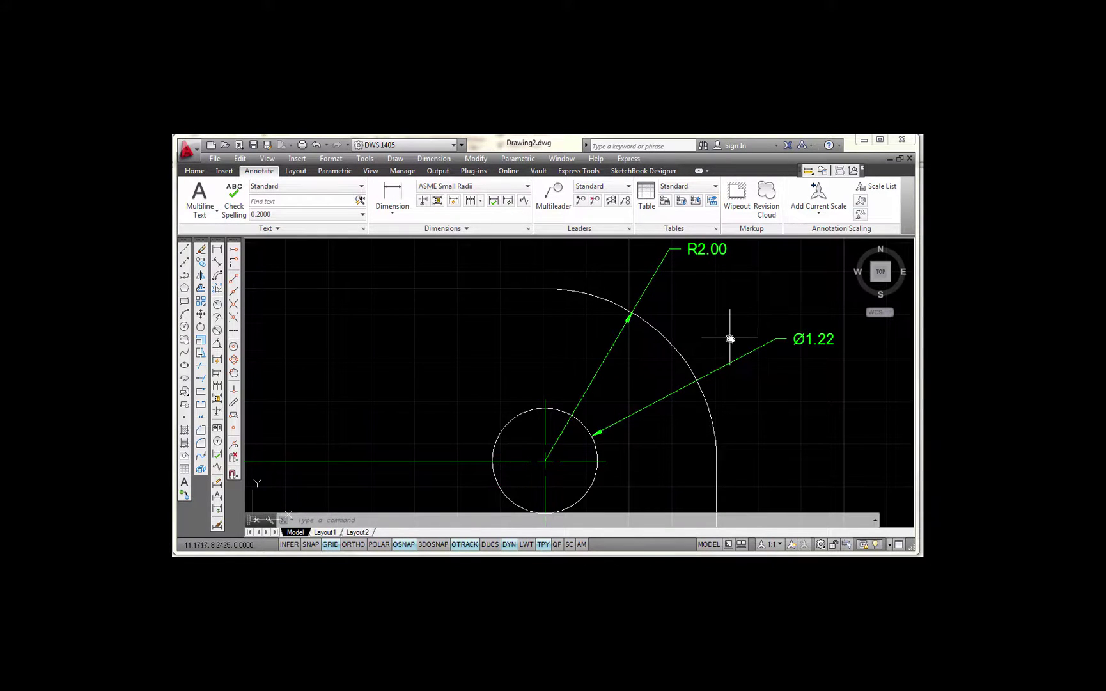
scroll(727, 338, down, 2)
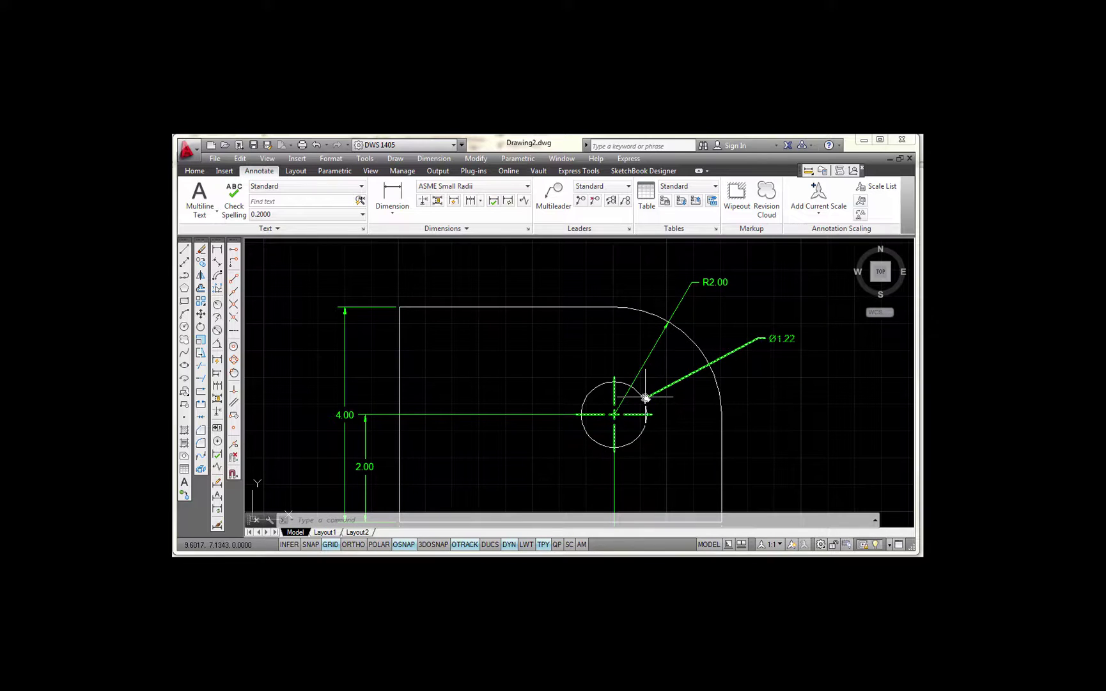
middle_drag(682, 366, 677, 339)
scroll(674, 349, up, 2)
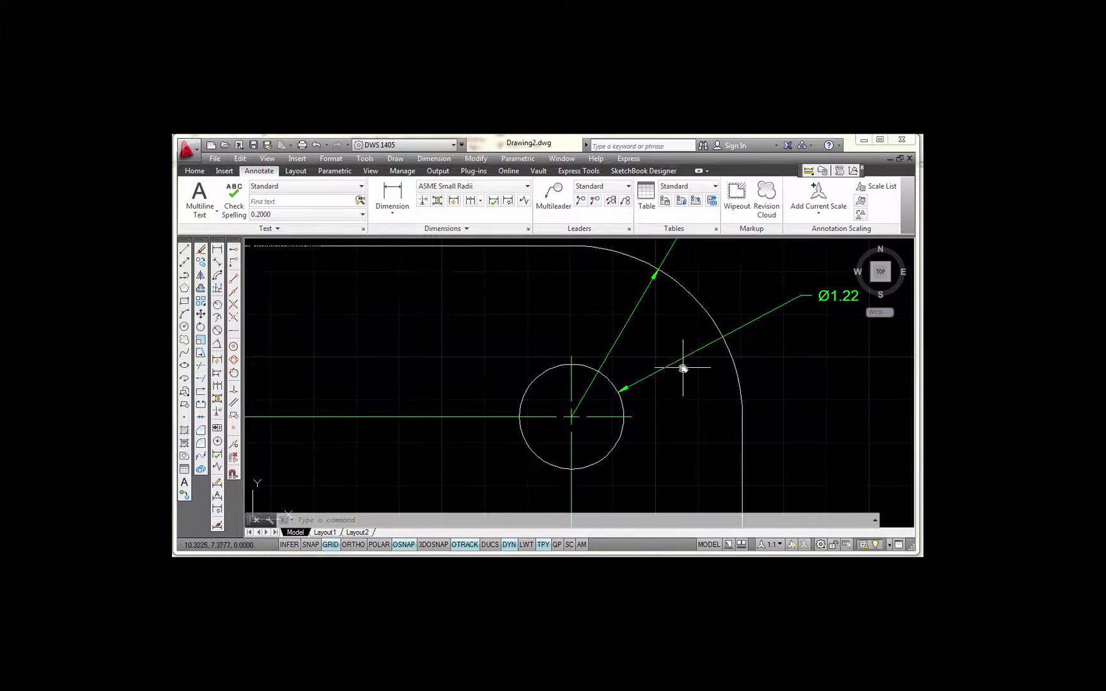
Change the hole's diameter dimension to the ASME Large Radii dimension style and clear the selection.
click(677, 362)
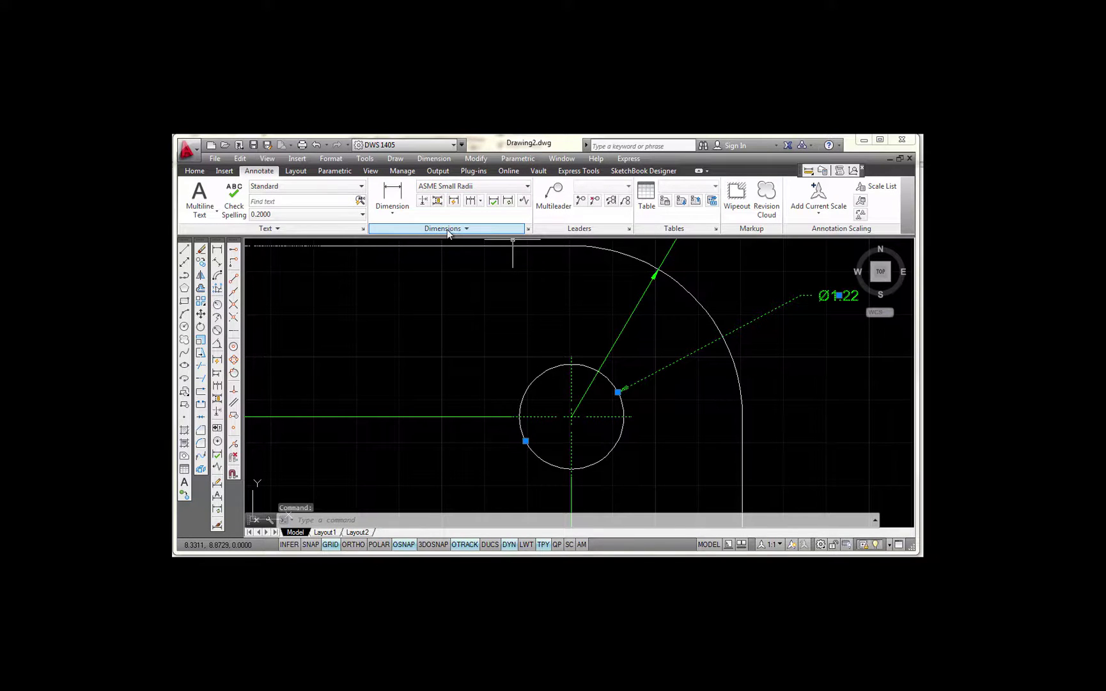
click(528, 186)
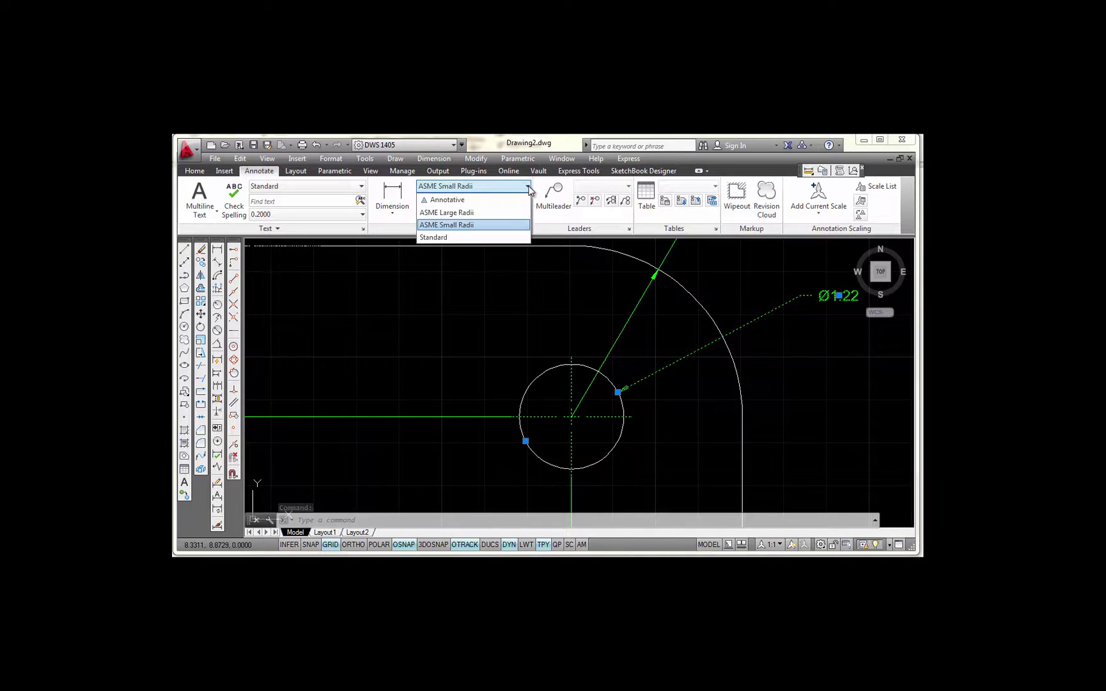
click(476, 214)
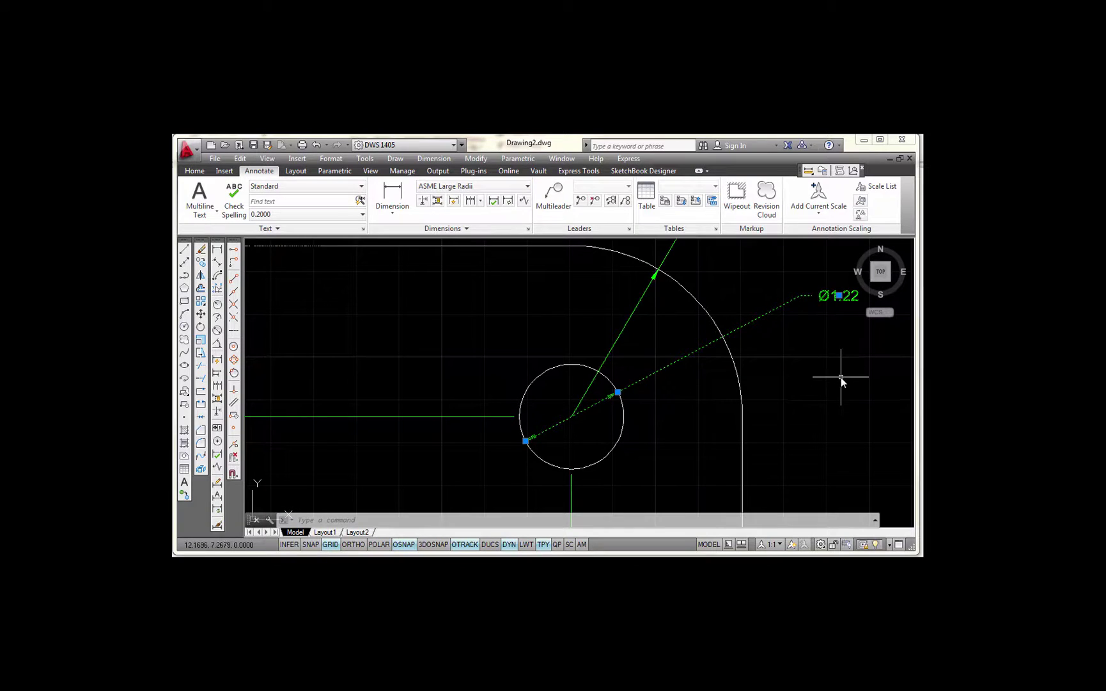
key(Escape)
scroll(801, 402, down, 2)
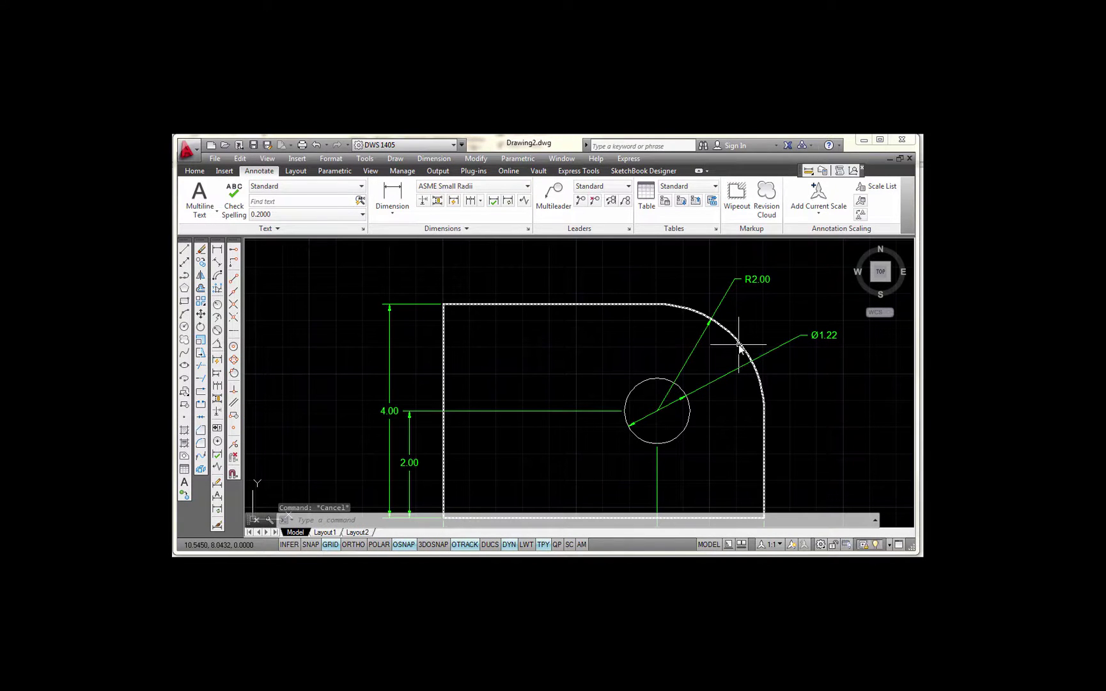
Add a center mark with center lines to the plate's rounded upper-right corner arc.
click(217, 443)
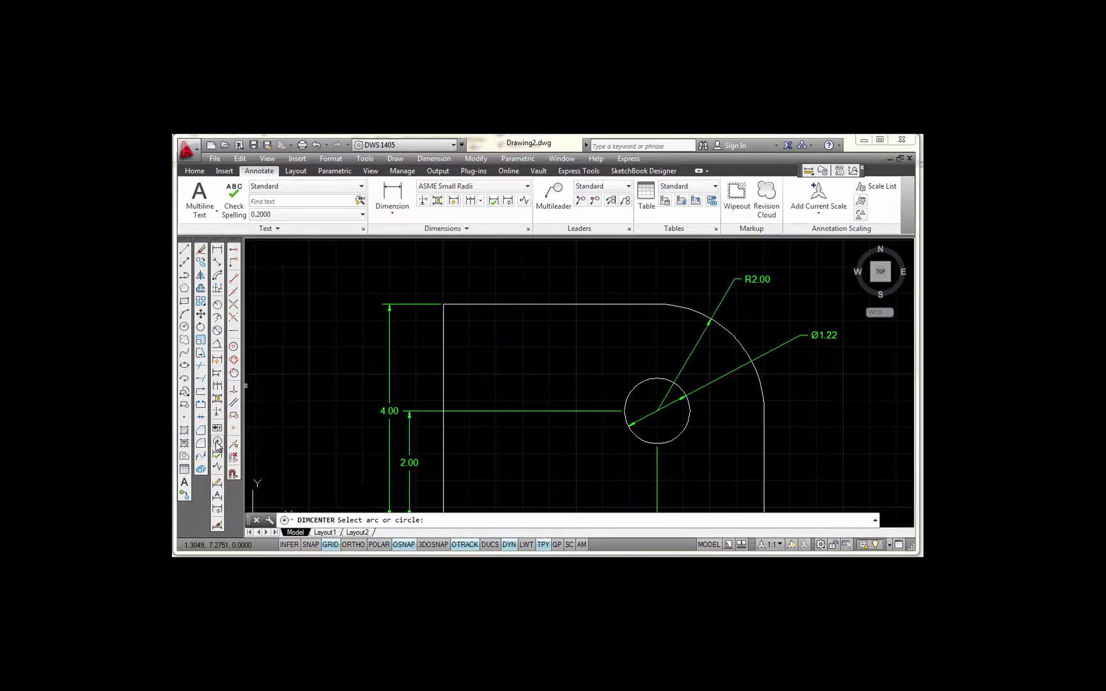
click(736, 343)
scroll(708, 375, up, 1)
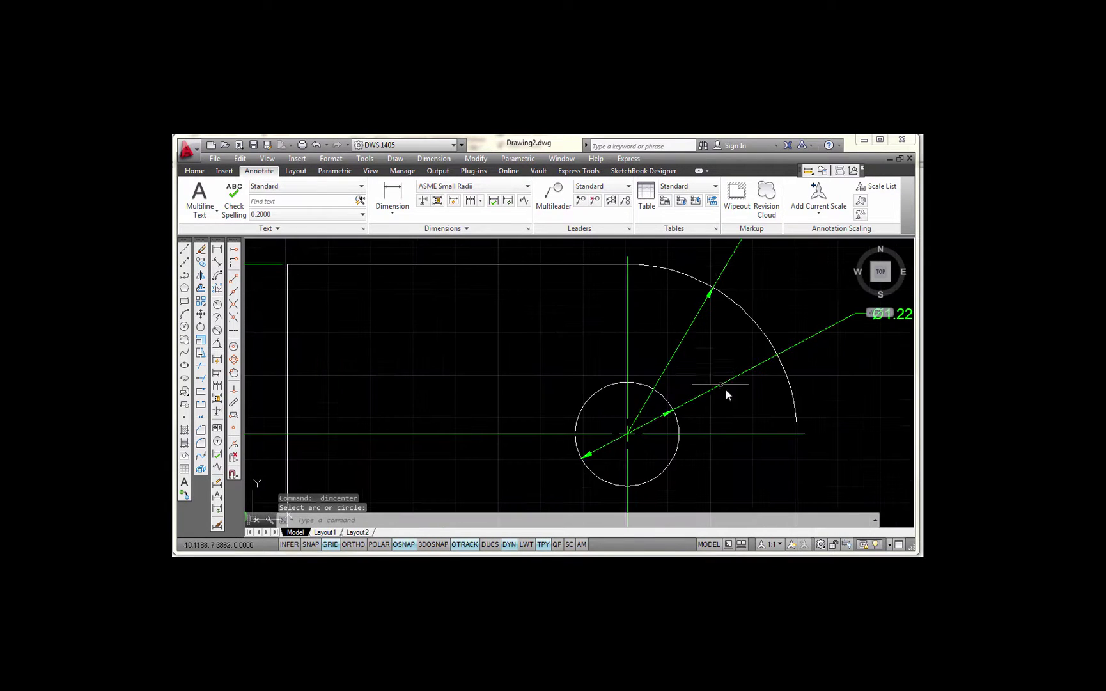
scroll(791, 420, down, 1)
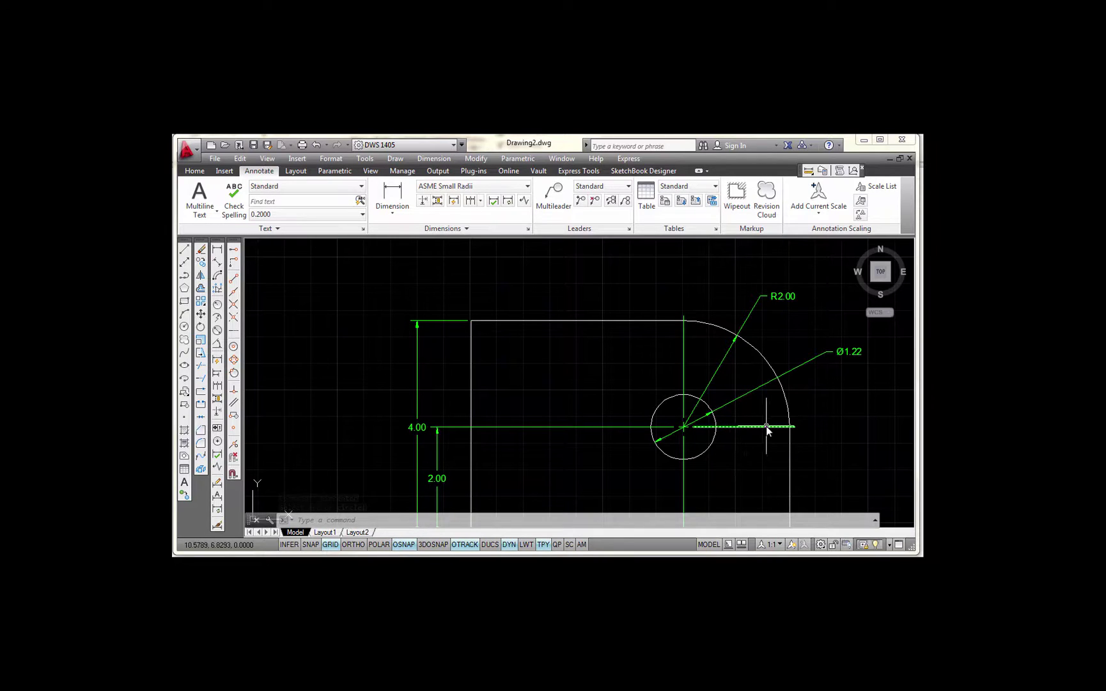
Snap the outer end of the arc's right-hand center line to the plate's right edge and stretch it 0.25 beyond that edge.
scroll(803, 420, up, 2)
mouse_move(803, 420)
middle_down()
mouse_move(753, 353)
mouse_move(769, 362)
middle_up()
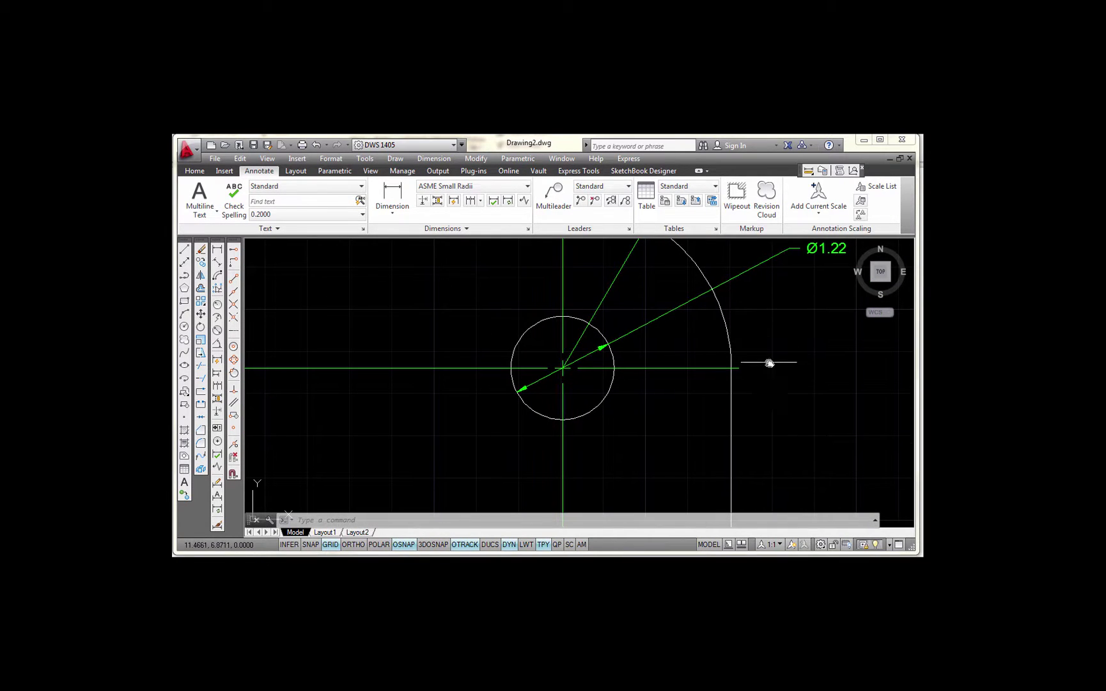
click(710, 369)
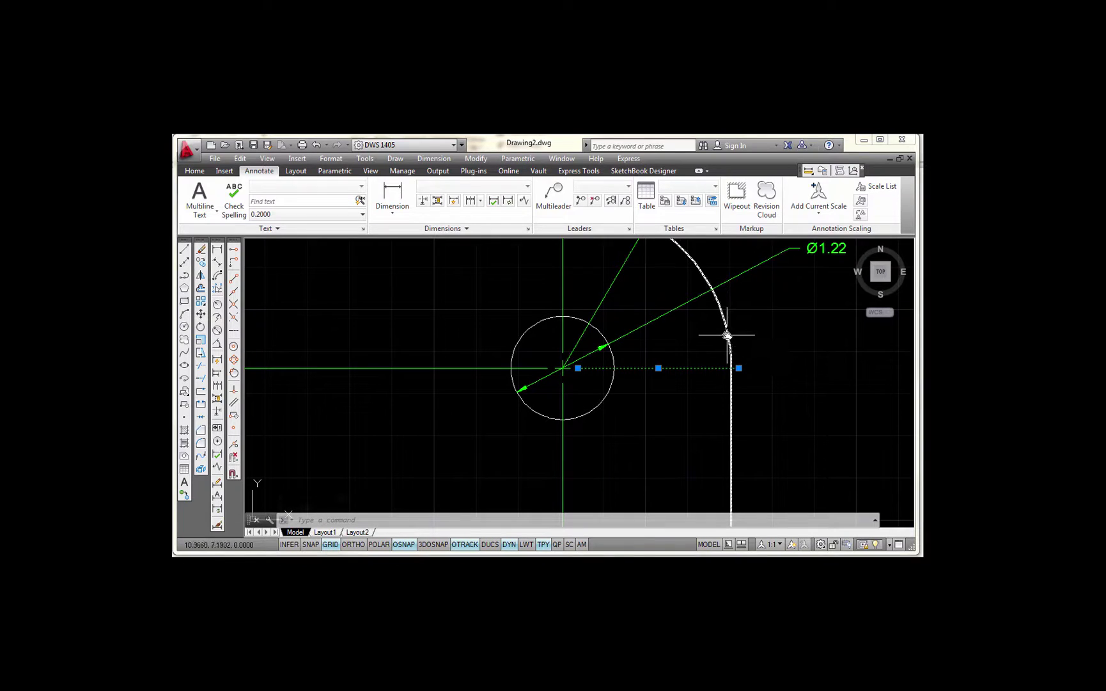
click(738, 367)
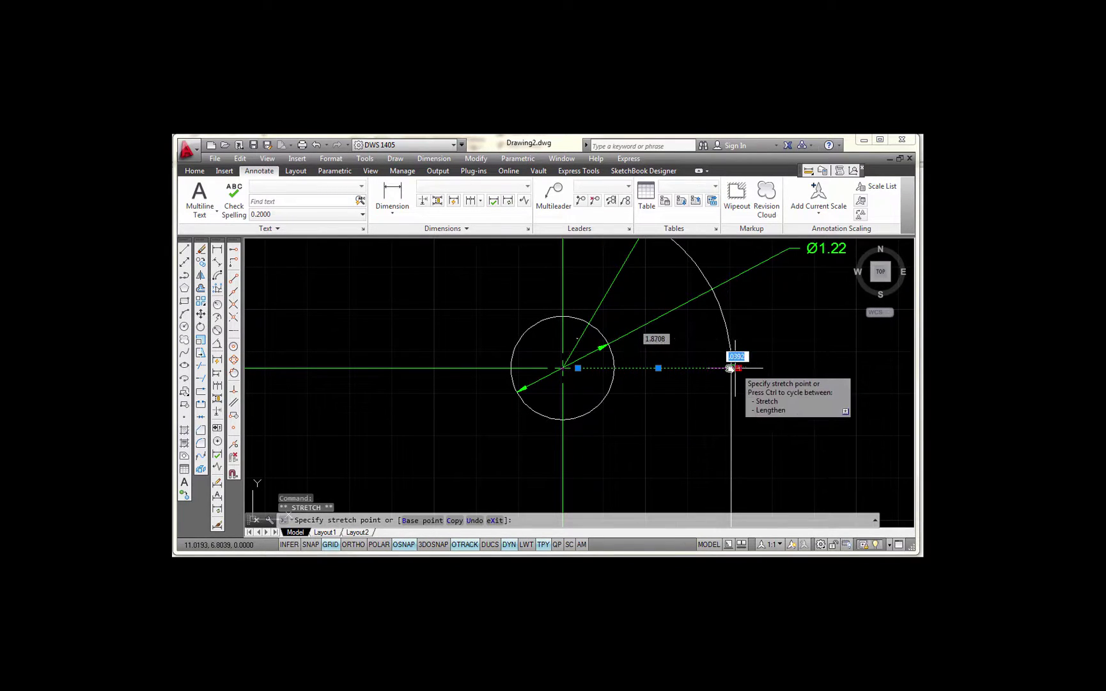
click(729, 368)
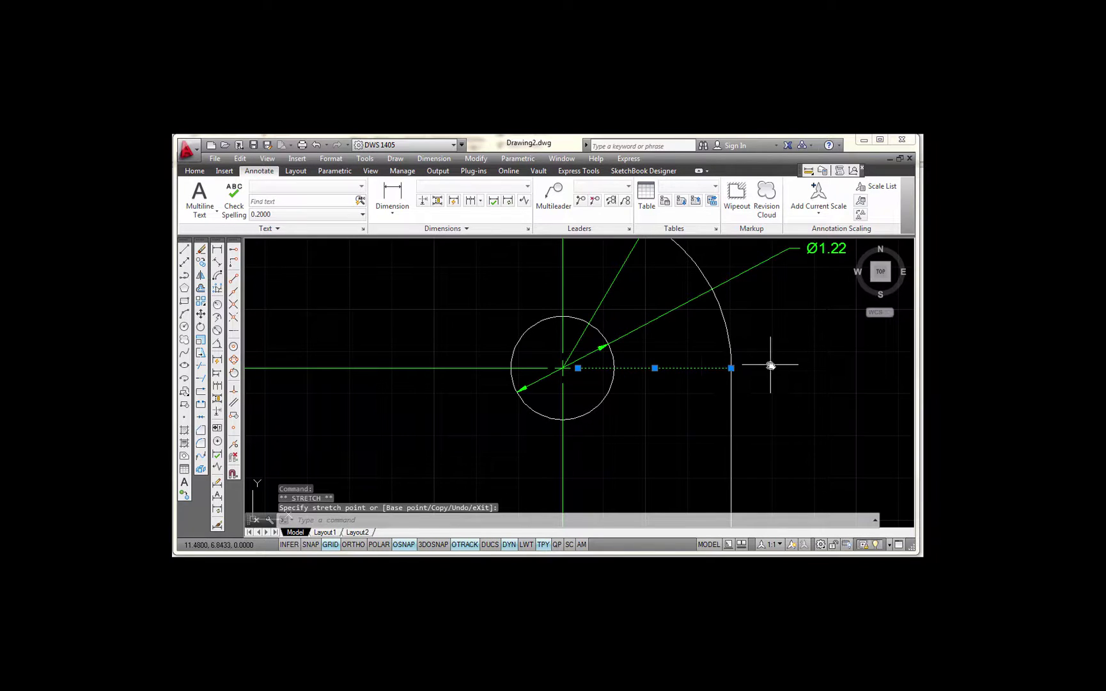
click(732, 369)
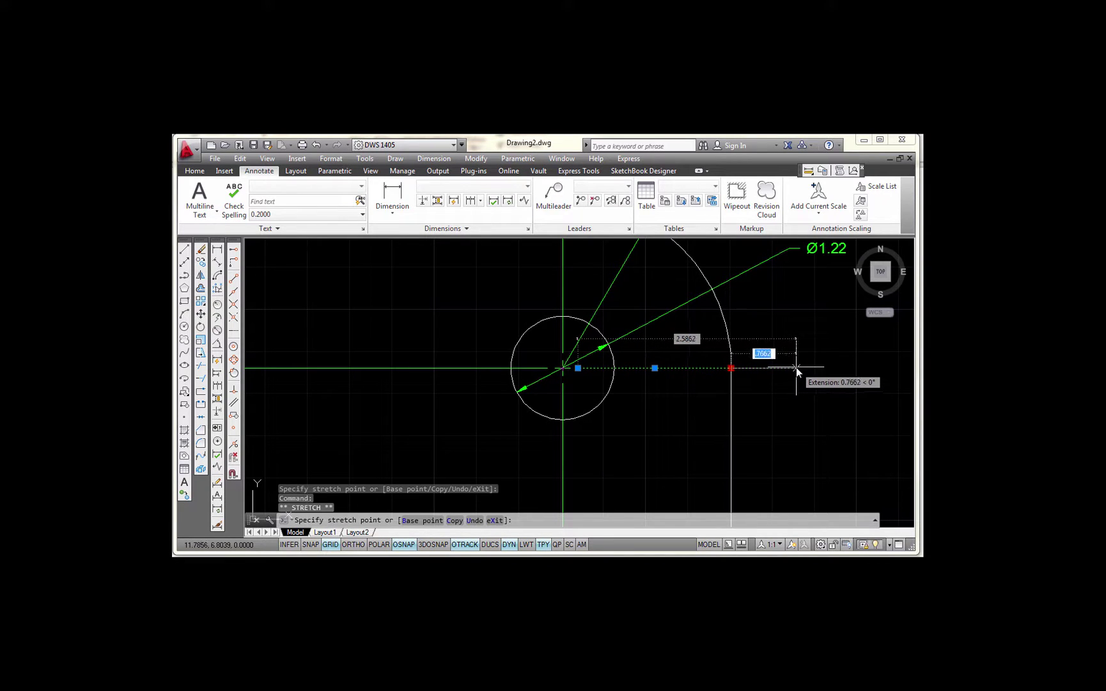
text(.25)
key(Return)
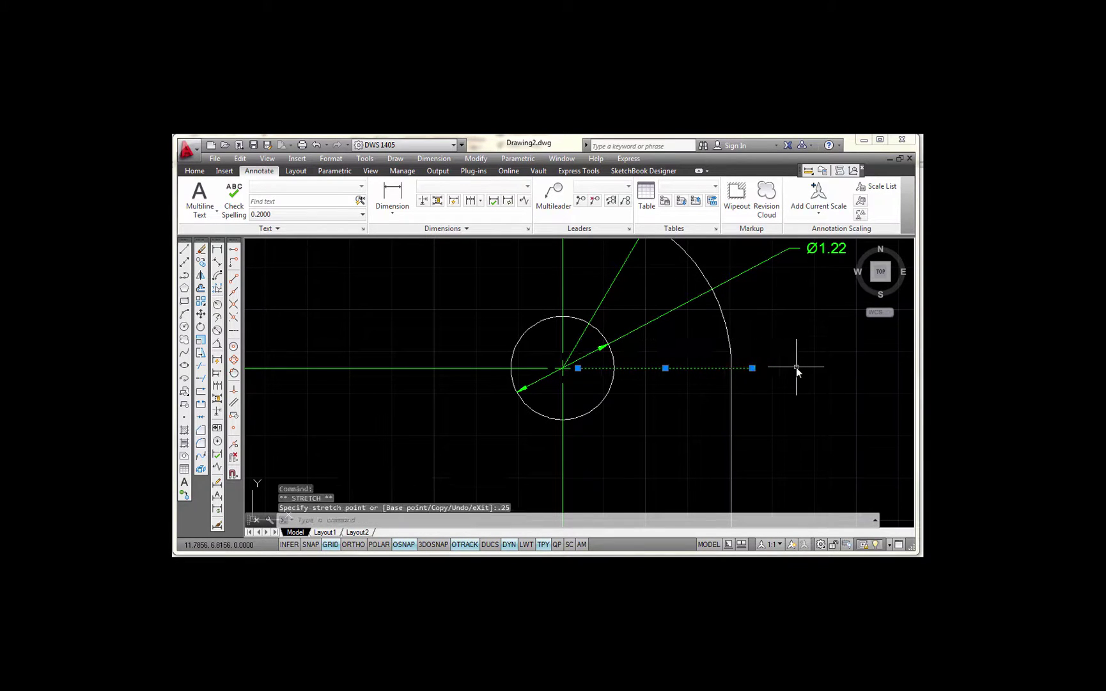
key(Escape)
Snap the outer end of the arc's upper center line to the plate's top edge and stretch it 0.25 above that edge.
scroll(787, 328, up, 3)
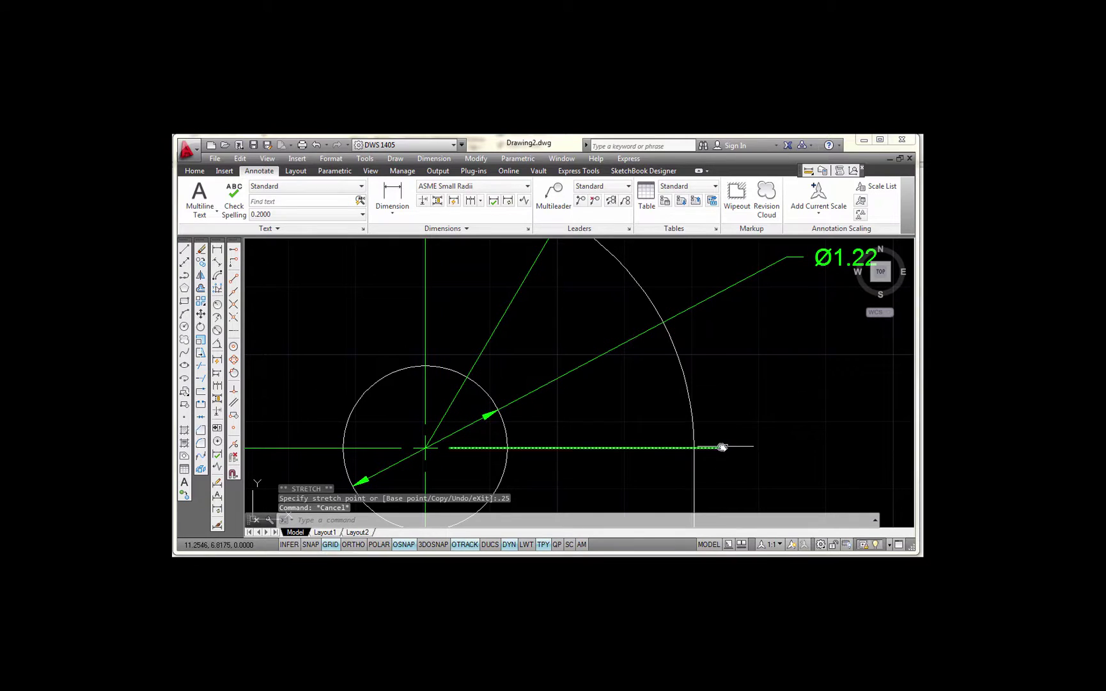
middle_drag(704, 254, 784, 410)
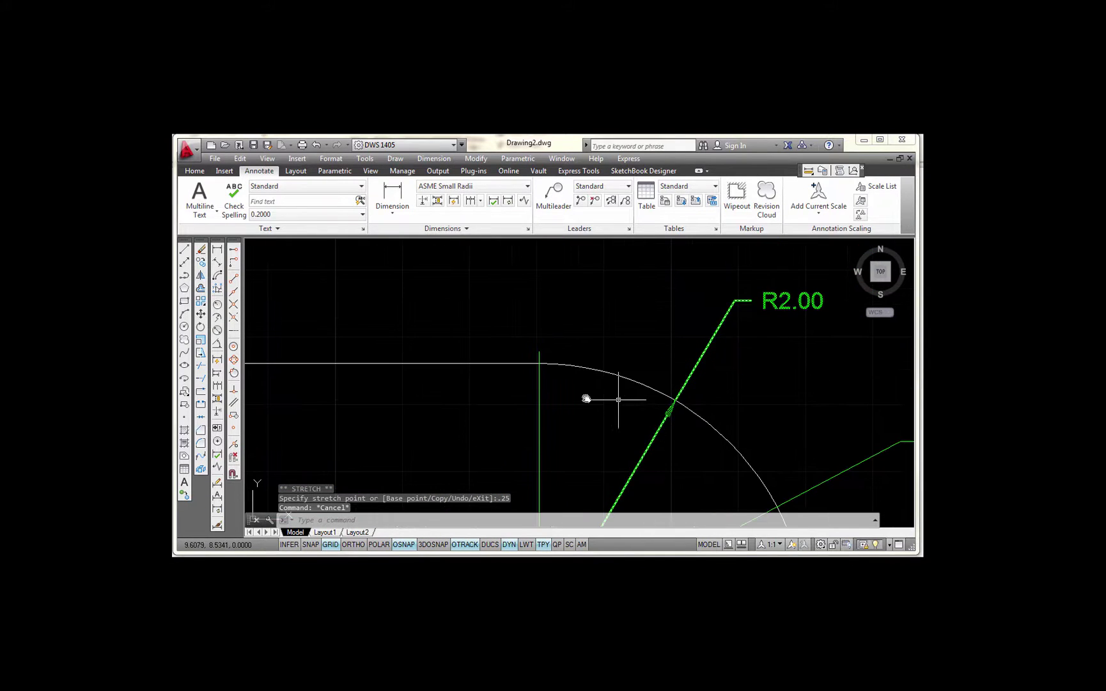
mouse_move(548, 409)
middle_down()
mouse_move(563, 317)
mouse_move(568, 365)
middle_up()
scroll(563, 323, down, 4)
click(553, 369)
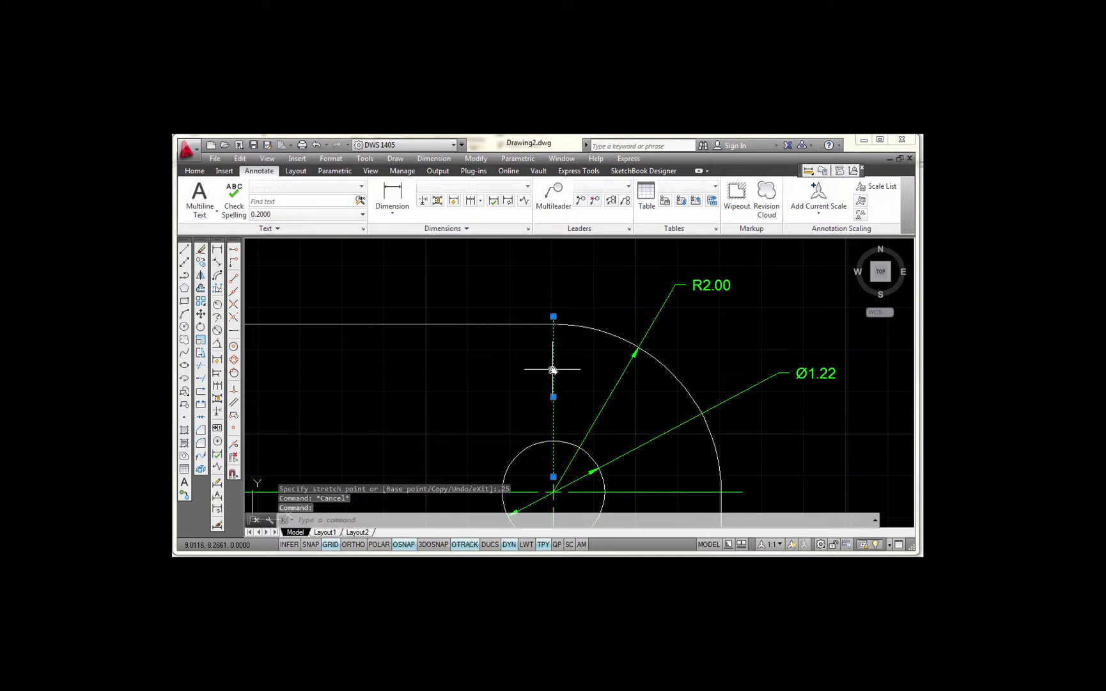
click(553, 317)
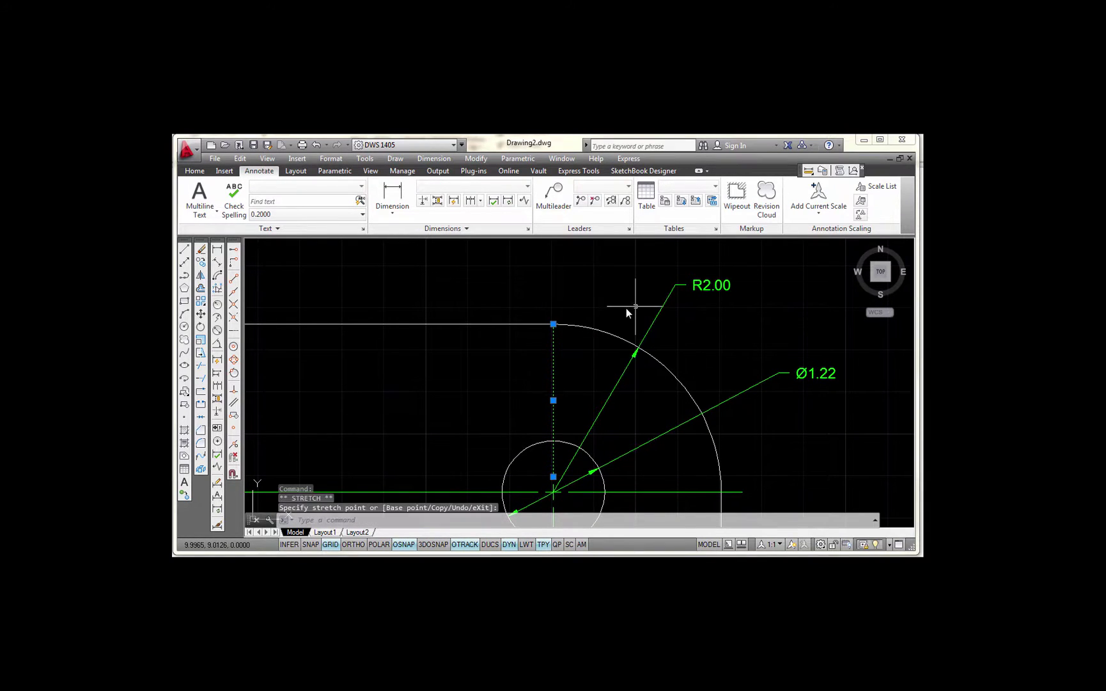
click(553, 323)
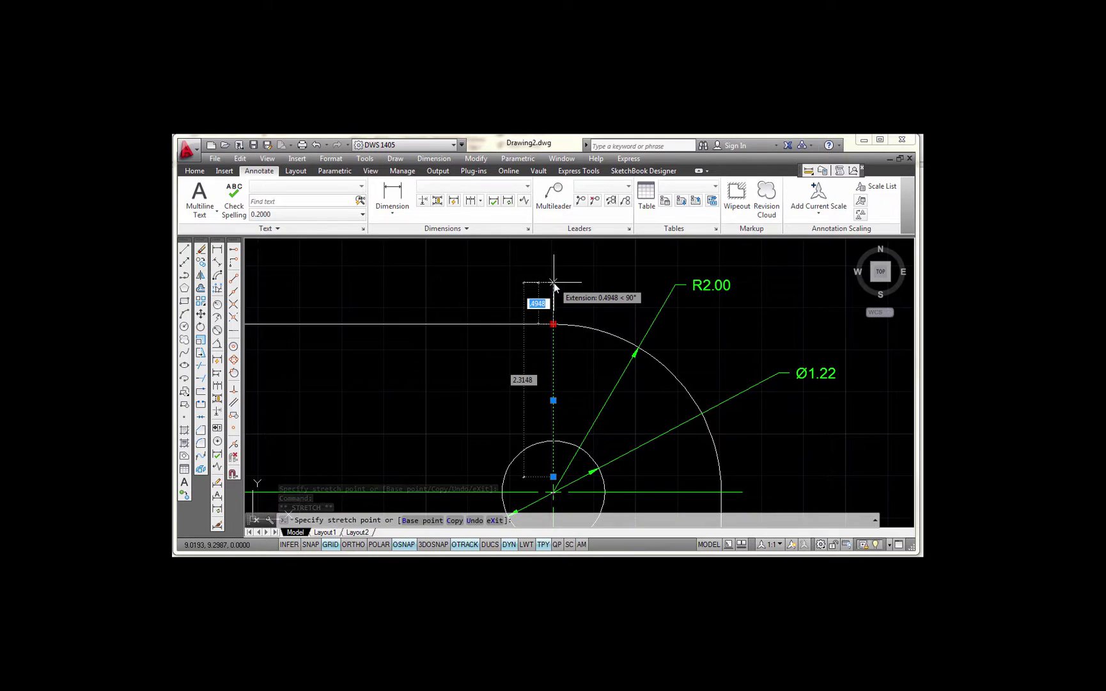
key(BackSpace)
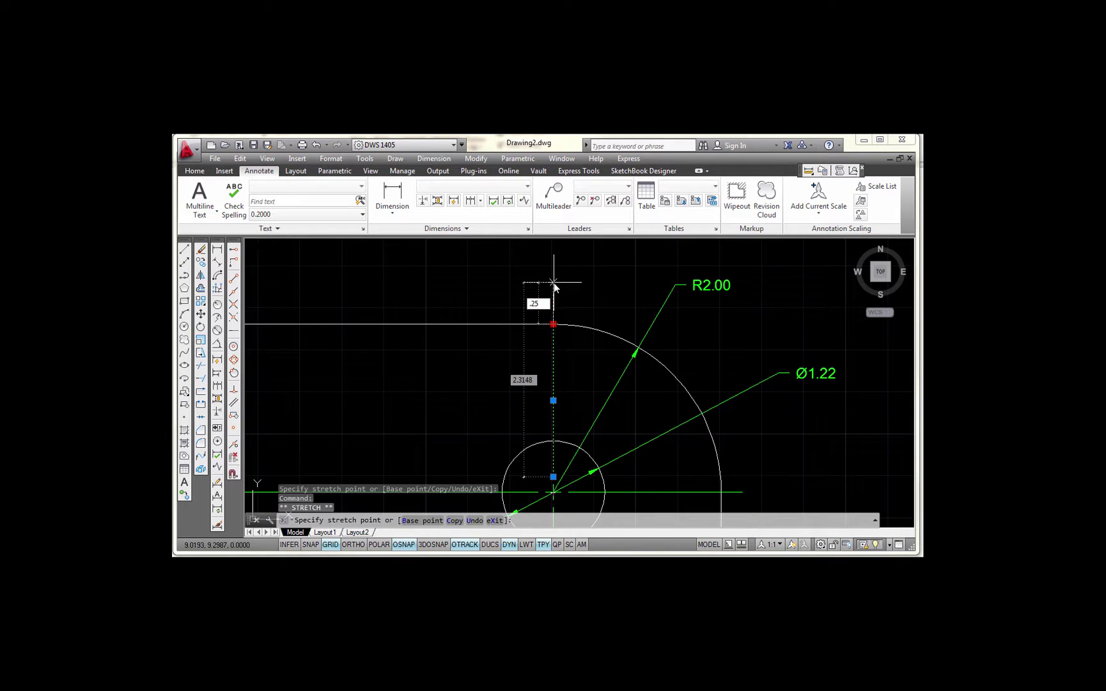
key(Return)
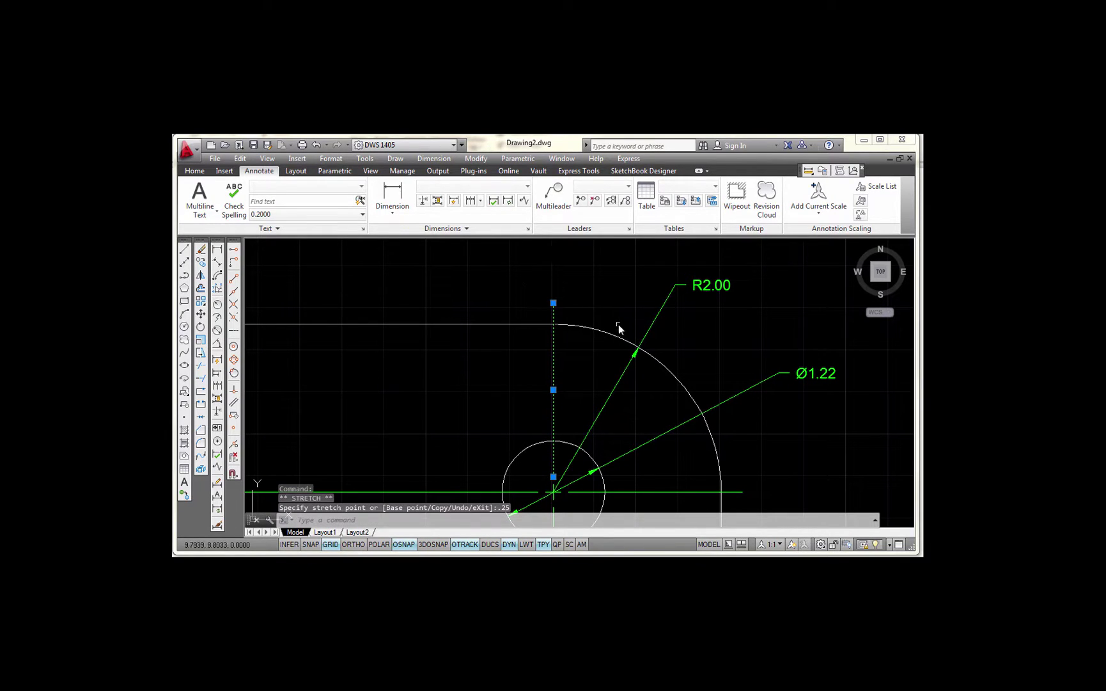
key(Escape)
Set the hole's diameter dimension back to the ASME Small Radii dimension style and clear the selection.
scroll(624, 298, down, 3)
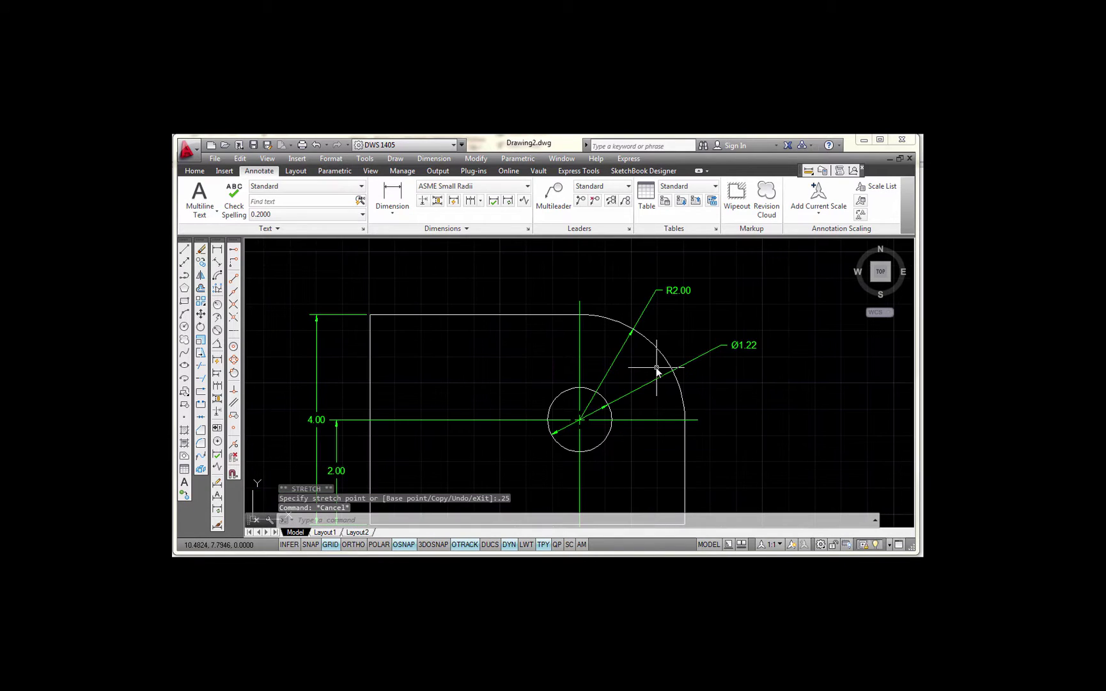
scroll(652, 365, up, 1)
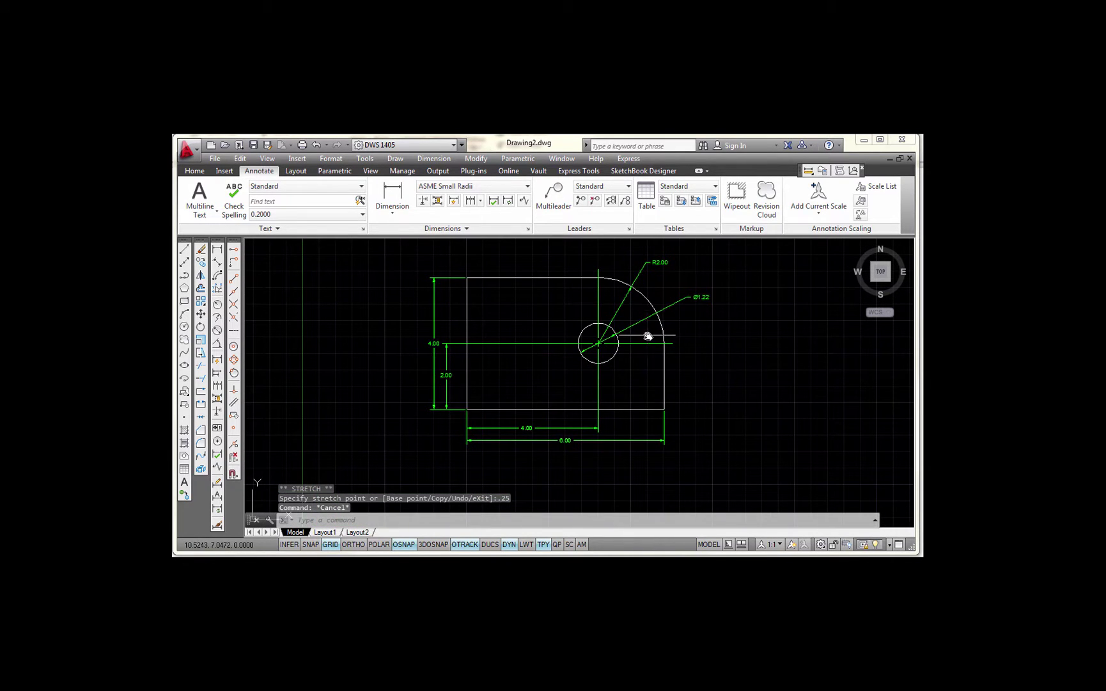
scroll(647, 341, up, 2)
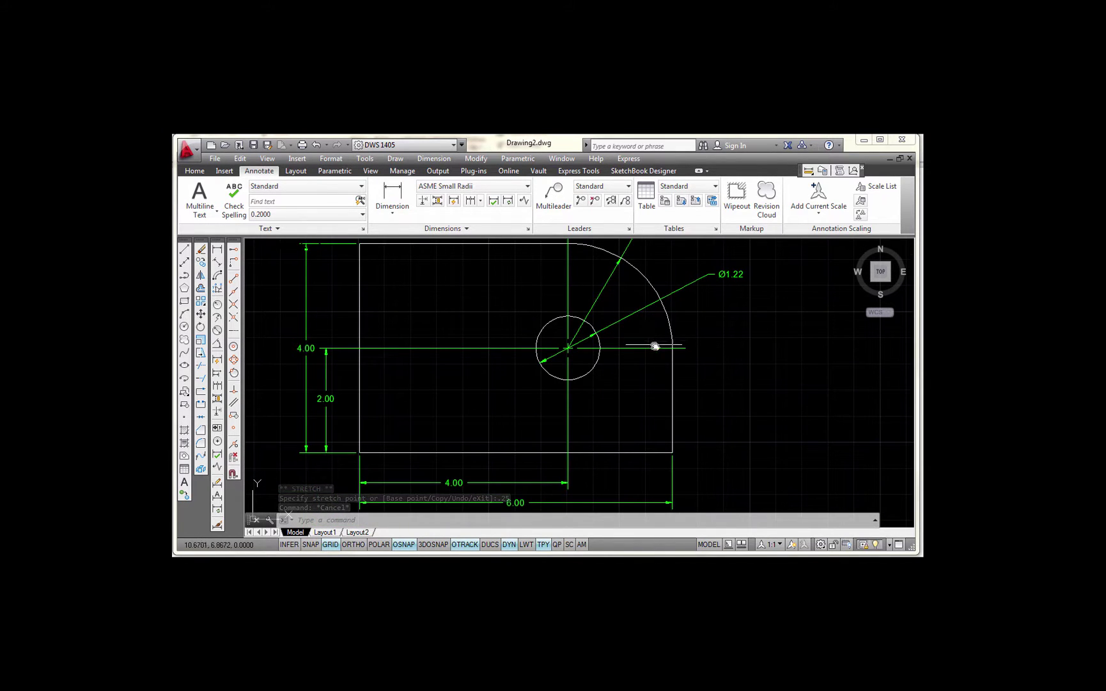
scroll(687, 355, down, 1)
scroll(639, 323, down, 2)
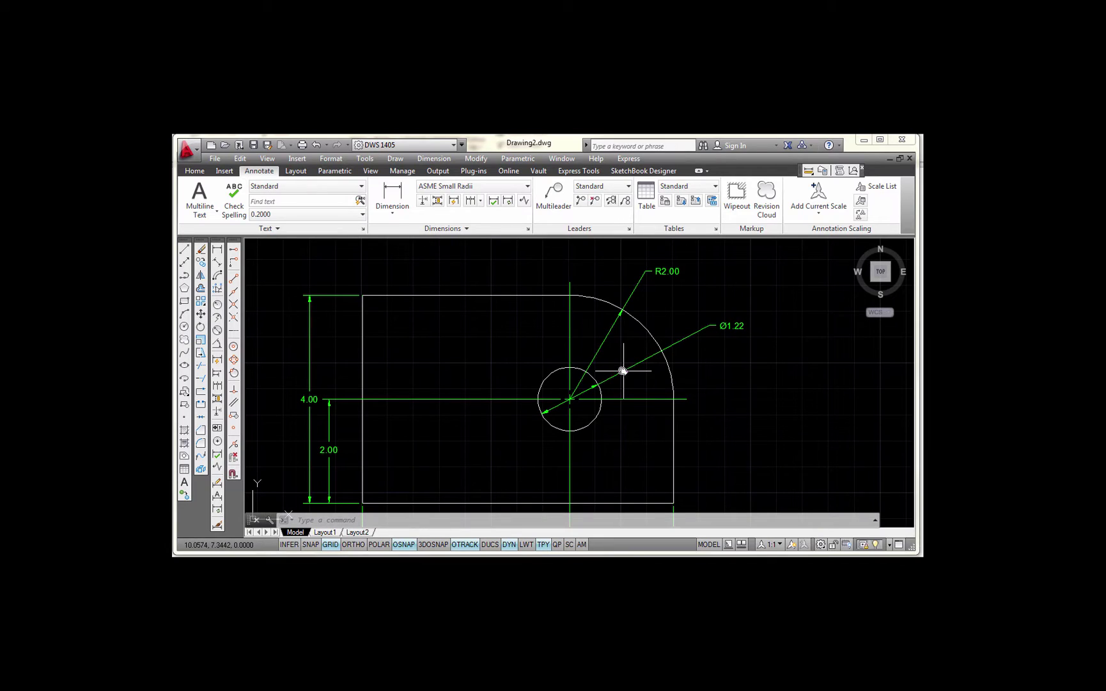
click(623, 372)
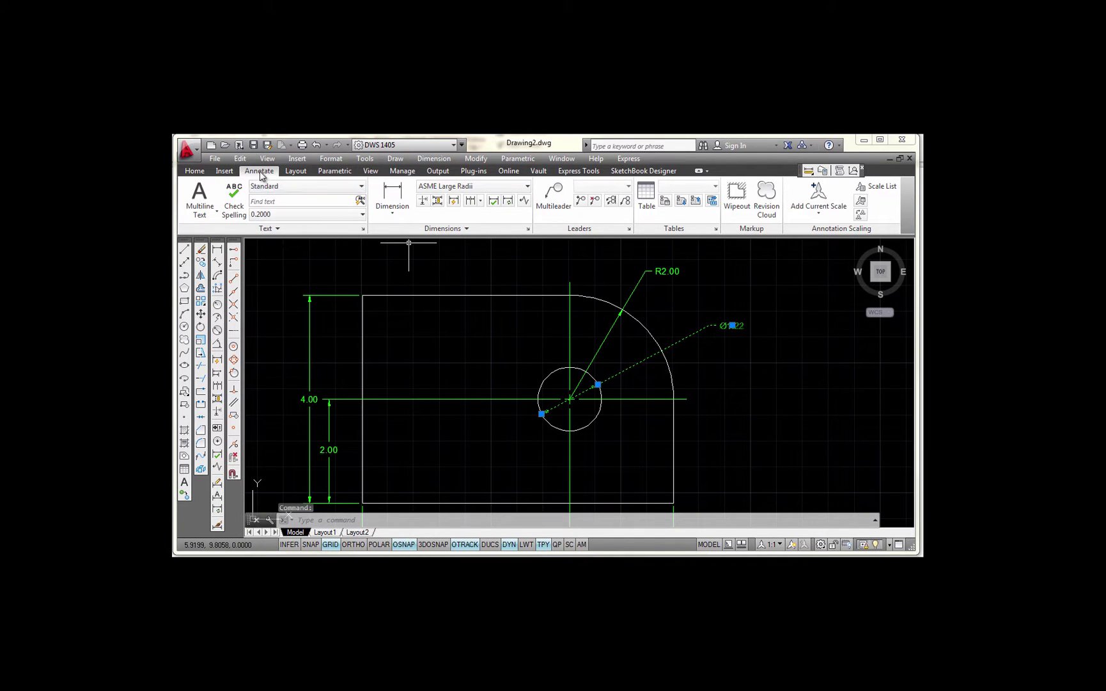
click(528, 187)
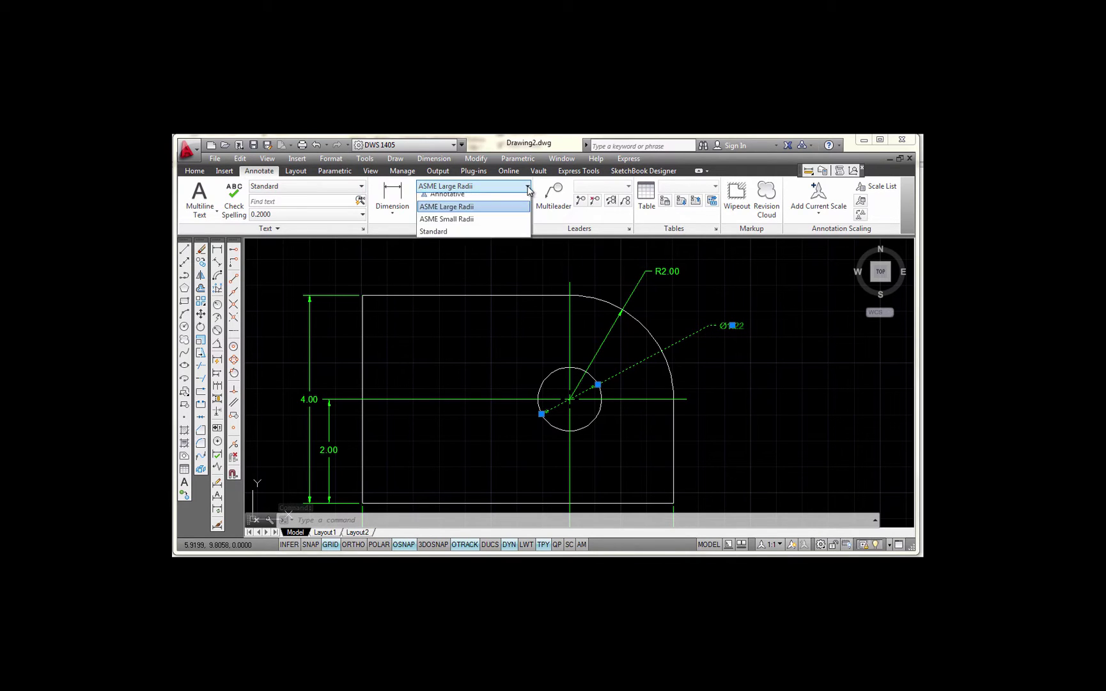
click(461, 222)
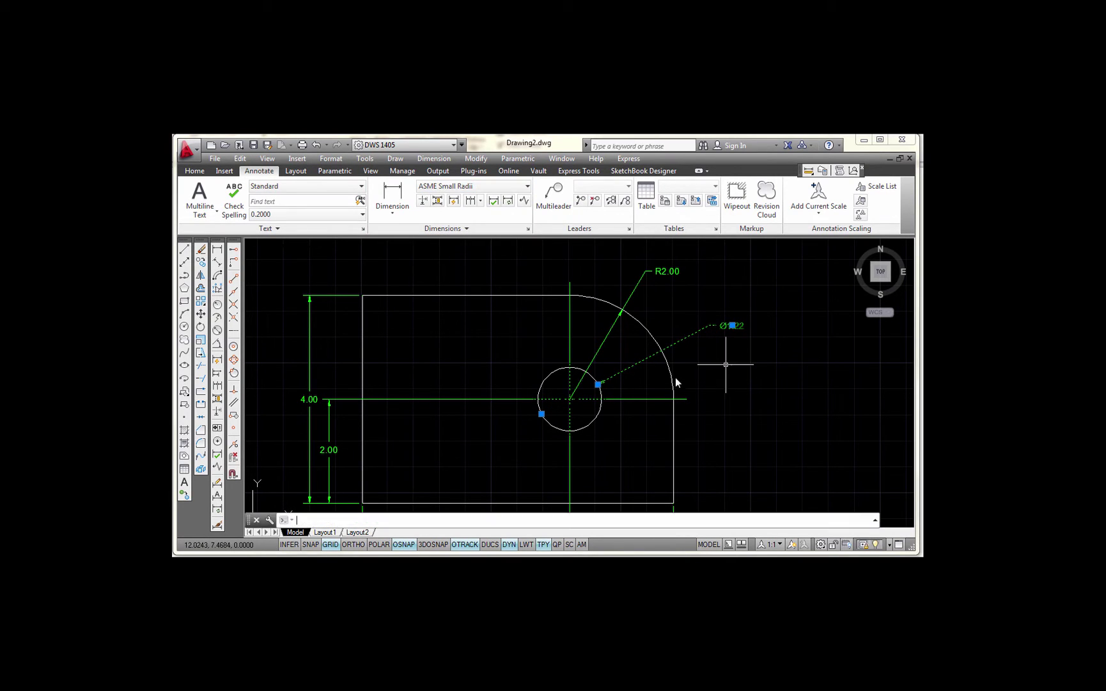
key(Escape)
scroll(623, 384, up, 2)
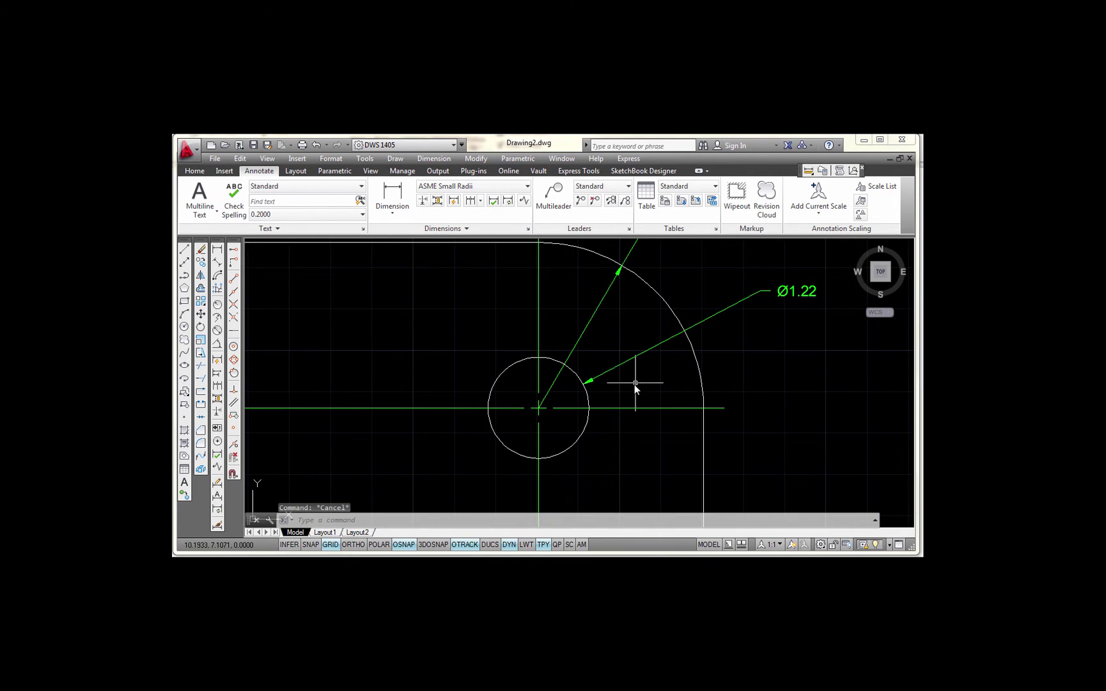
scroll(706, 390, down, 4)
middle_drag(745, 416, 720, 362)
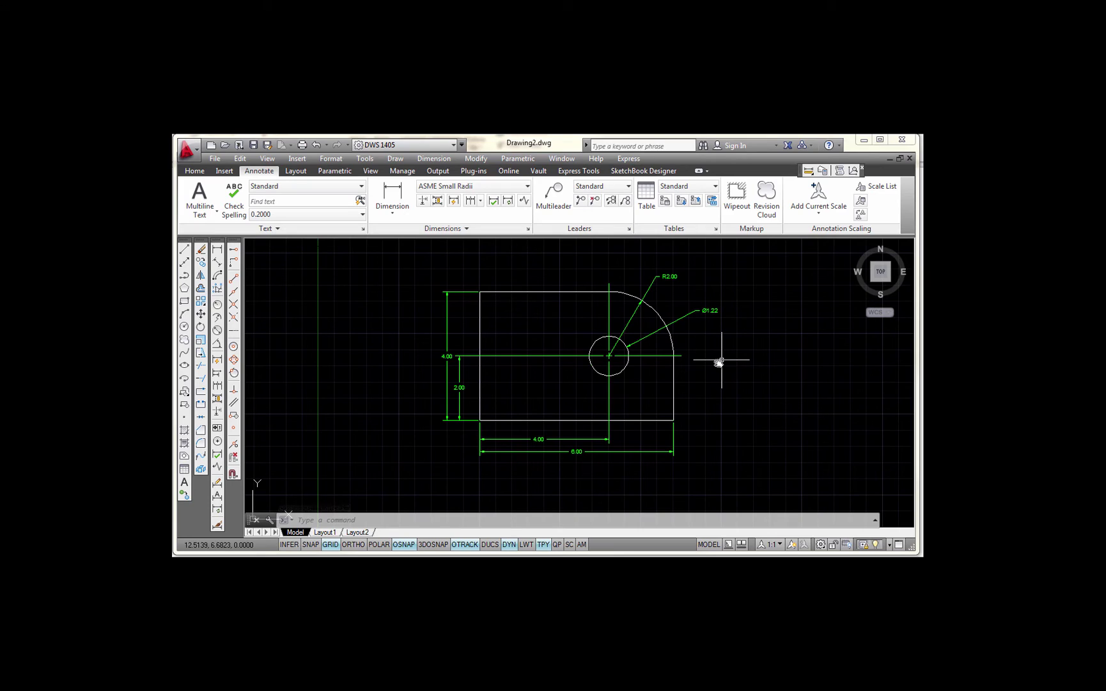